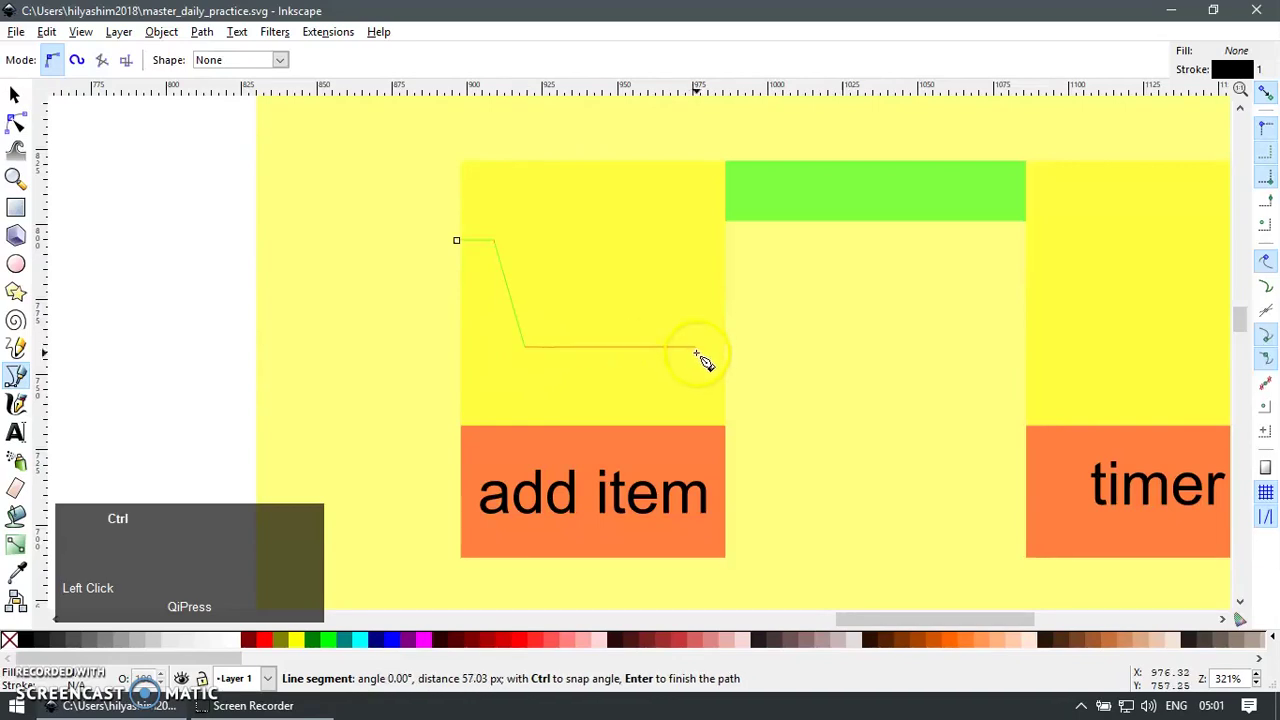
# Step: Finish the cart frame with a horizontal base line, and reduce a mirrored copy of it to its slanted segment
pyautogui.click(698, 350)
pyautogui.press('Return')
pyautogui.press('F1')
pyautogui.hotkey('ctrl', 'd')
pyautogui.press('F2')
pyautogui.click(698, 240)
pyautogui.press('Delete')
pyautogui.press('F1')
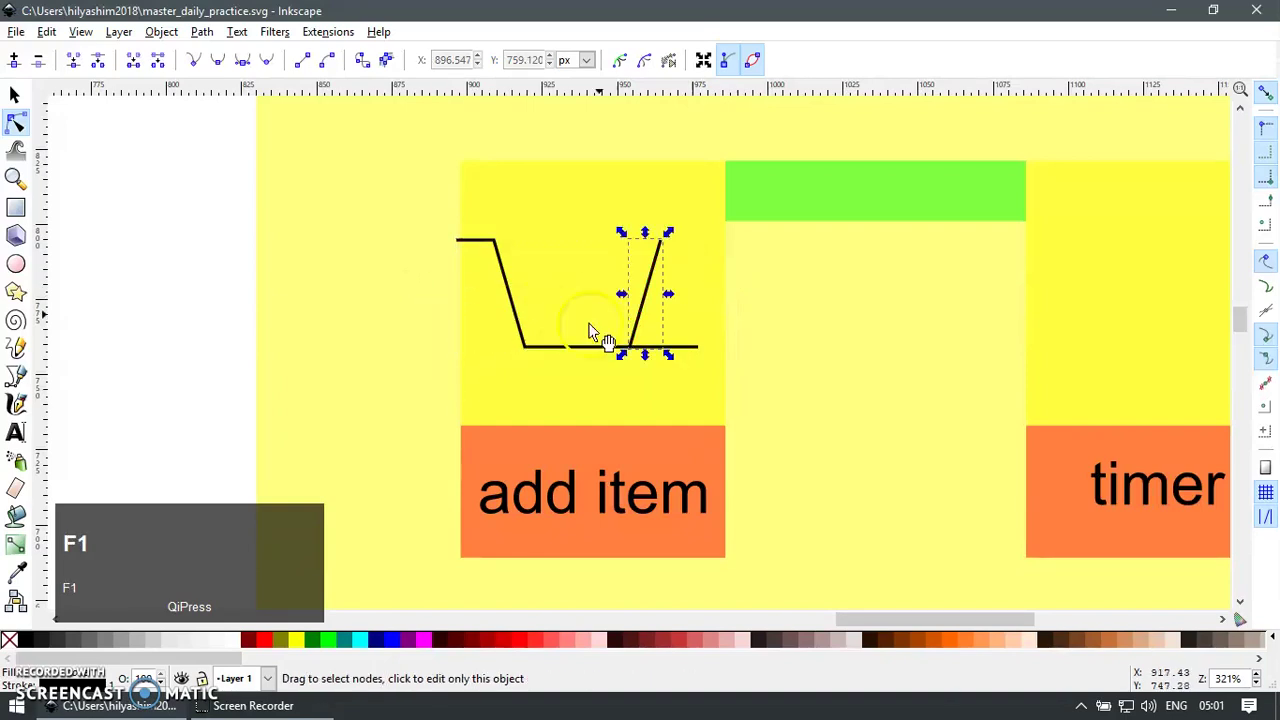
# Step: Shrink the mirrored slanted line to about 24.5 px high and place it above the free end of the base line
pyautogui.keyDown('ctrl'); pyautogui.scroll(1, 652, 396); pyautogui.keyUp('ctrl')
pyautogui.moveTo(660, 377); pyautogui.dragTo(640, 354)
pyautogui.moveTo(634, 280); pyautogui.dragTo(623, 329)
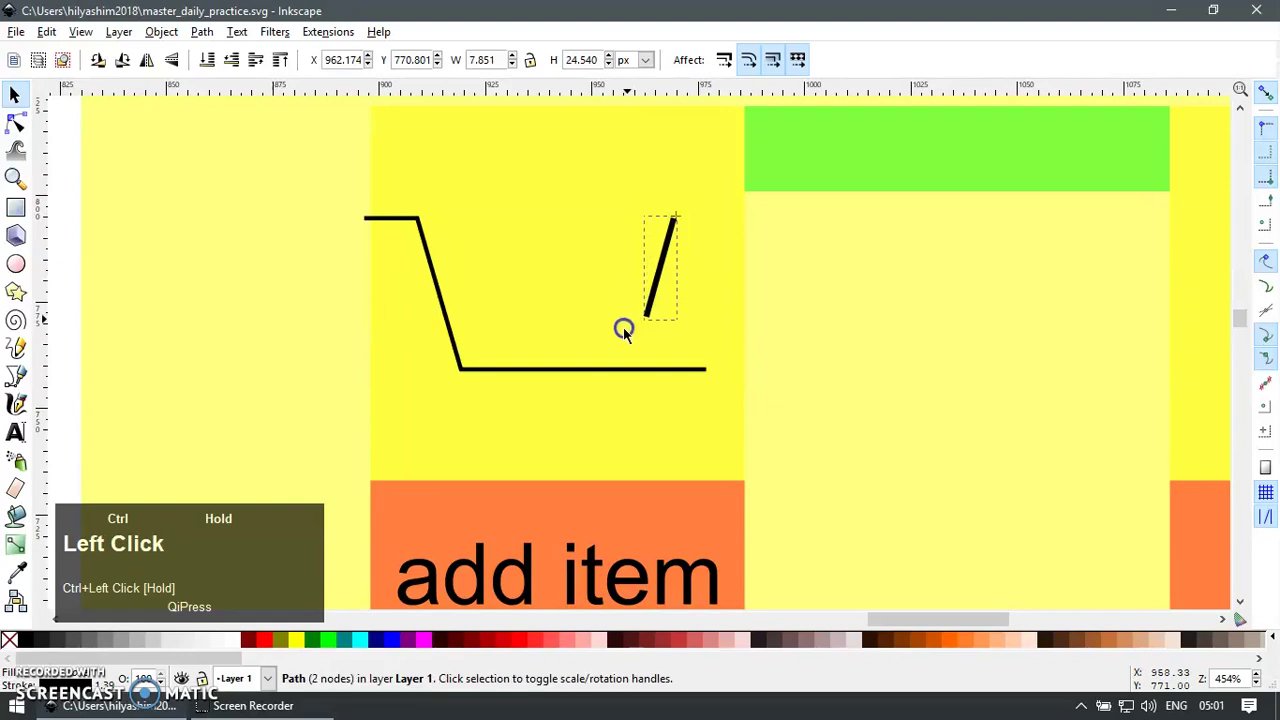
pyautogui.moveTo(658, 289); pyautogui.dragTo(697, 303)
# Step: Continue the slanted line from its upper end with a horizontal edge reaching back to the cart frame
pyautogui.press('Escape')
pyautogui.click(681, 266)
pyautogui.press('b')
pyautogui.click(701, 239)
pyautogui.press('F1')
pyautogui.click(704, 232)
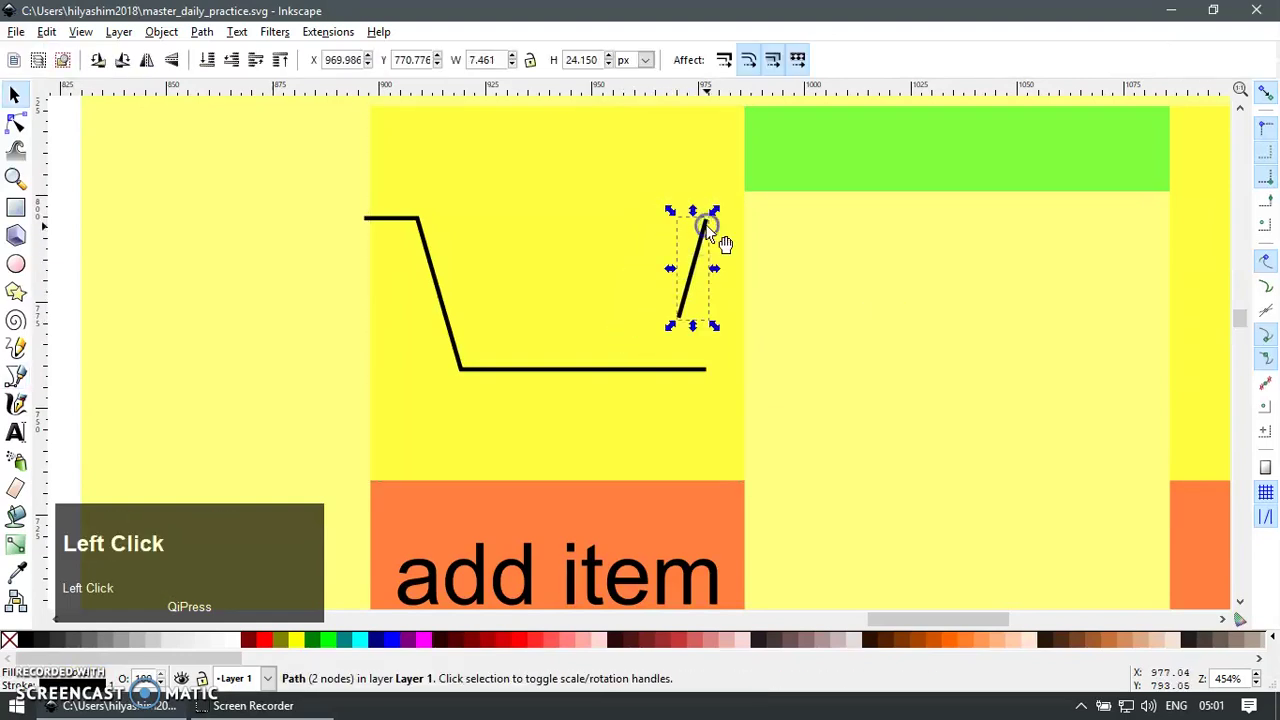
pyautogui.press('b')
pyautogui.click(708, 218)
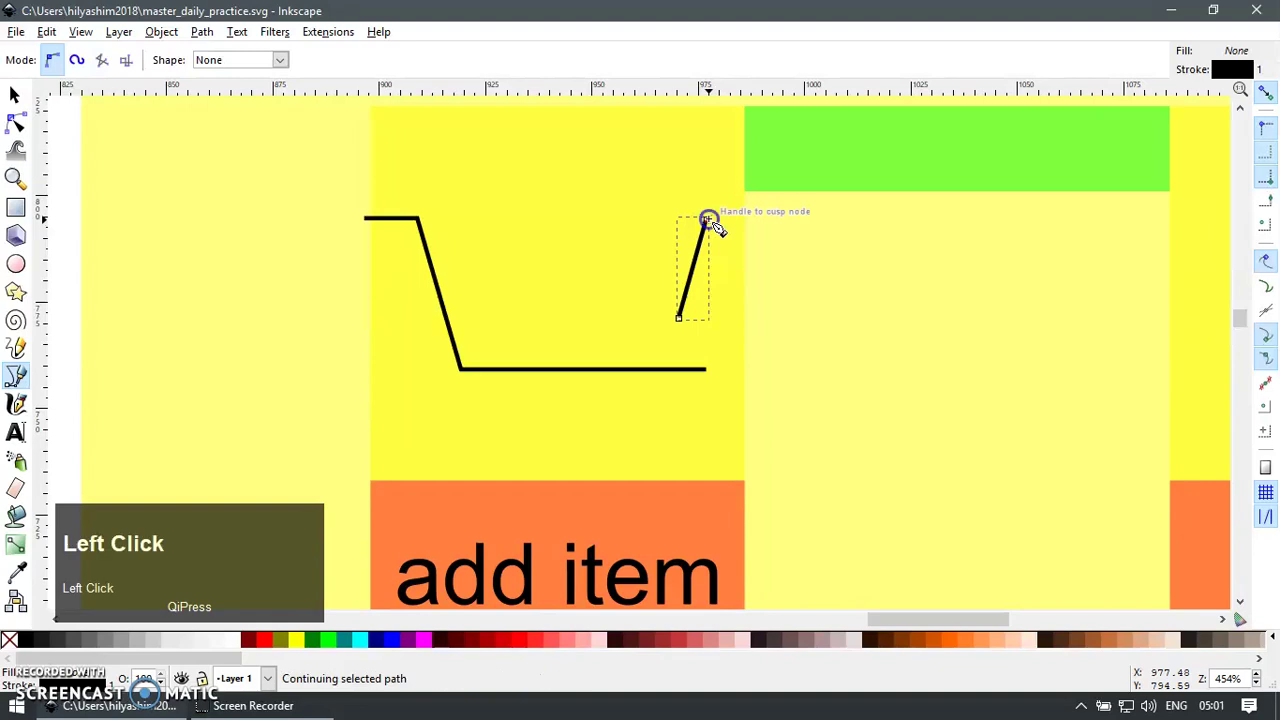
pyautogui.click(424, 229)
pyautogui.press('F1')
pyautogui.press('F2')
pyautogui.press('F1')
# Step: Turn snapping off and move the basket outline down slightly so its top edge meets the slanted frame line
pyautogui.moveTo(629, 214); pyautogui.dragTo(632, 245)
pyautogui.scroll(1, 622, 258)
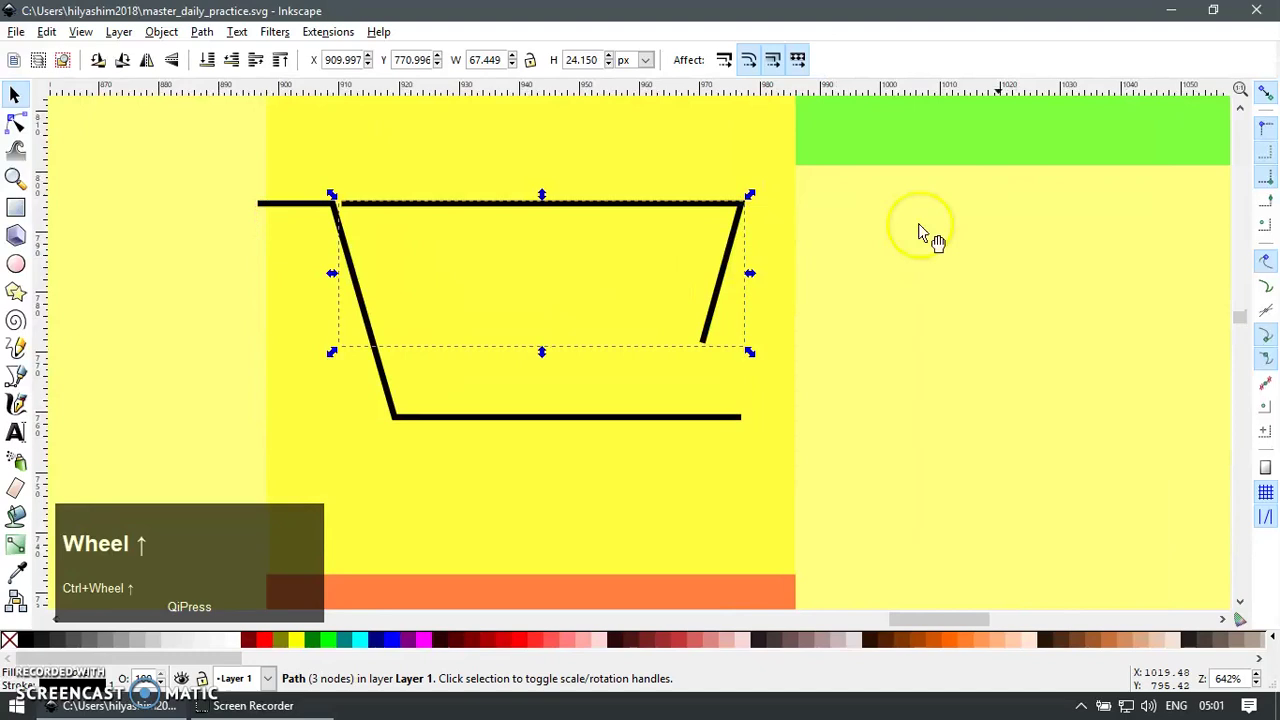
pyautogui.hotkey('shift', '5')
pyautogui.moveTo(752, 228); pyautogui.dragTo(752, 251)
pyautogui.scroll(1, 723, 349)
# Step: Continue the basket outline from its lower end with a horizontal bottom edge reaching the cart frame
pyautogui.press('b')
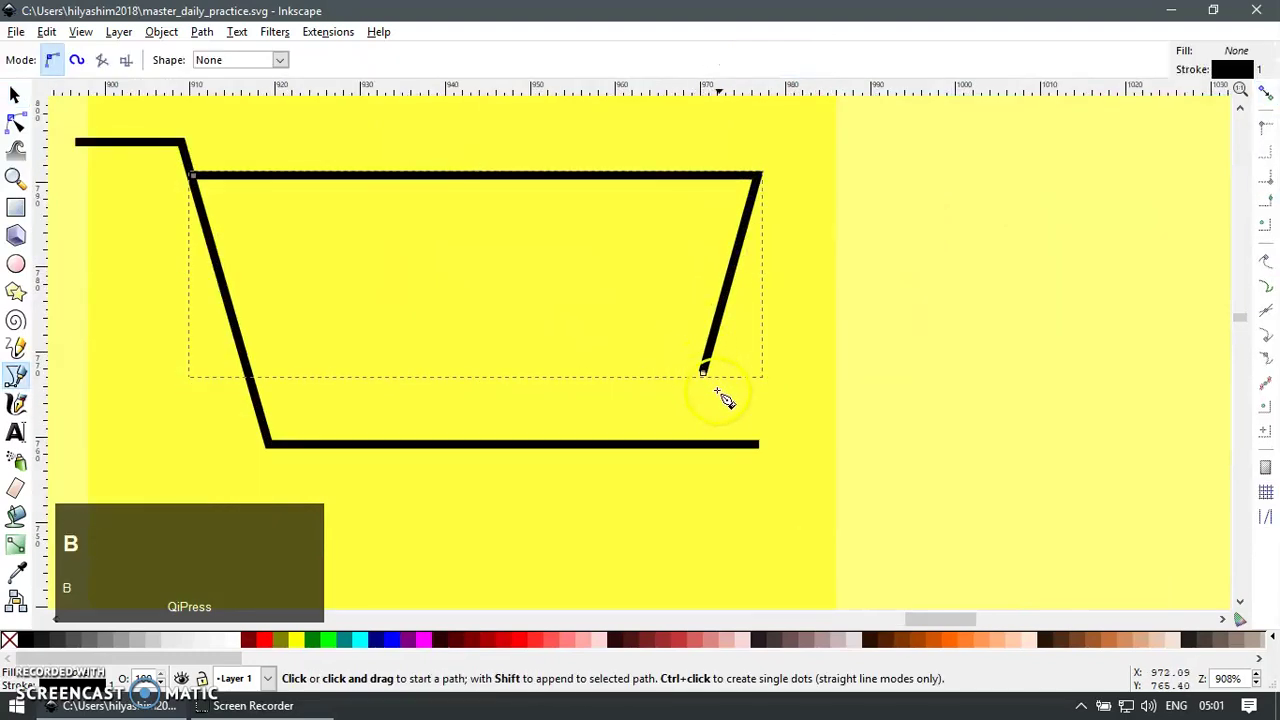
pyautogui.click(705, 374)
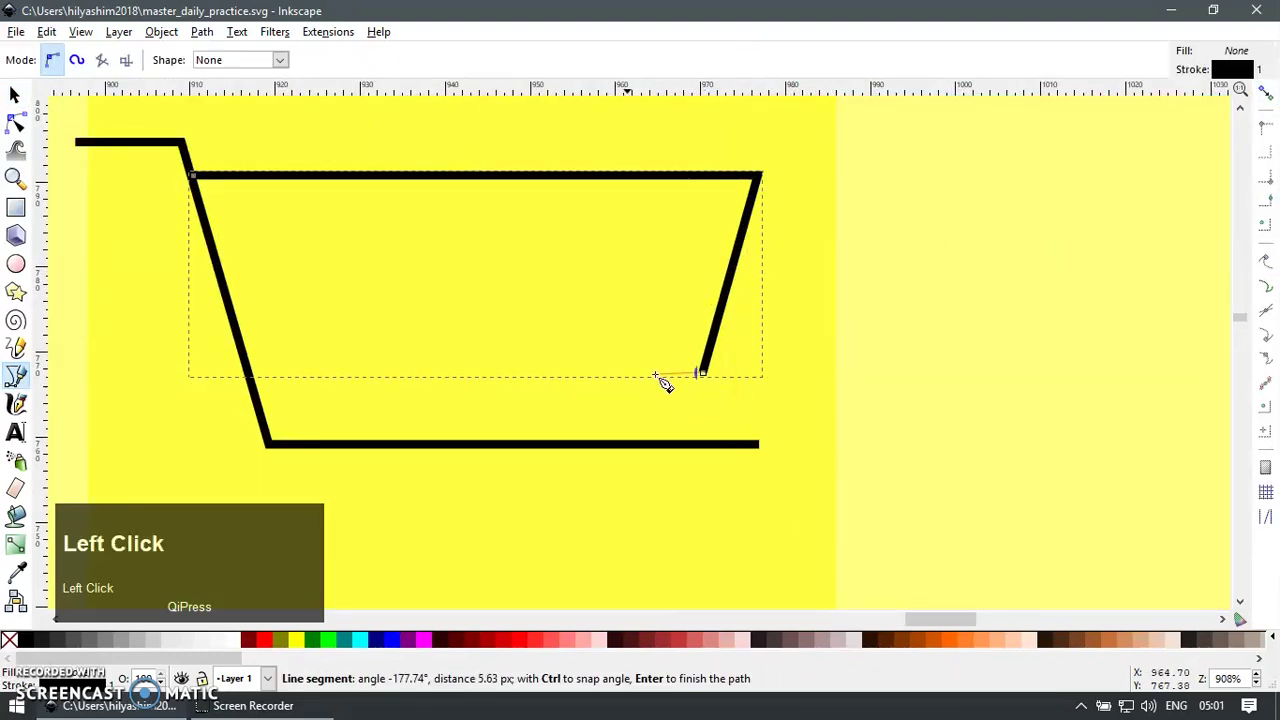
pyautogui.click(254, 378)
pyautogui.press('F1')
# Step: Draw a vertical line about 12.7 px long above the basket and cross it with a horizontal copy to form a plus sign
pyautogui.scroll(-4, 530, 414)
pyautogui.press('z')
pyautogui.moveTo(182, 272); pyautogui.dragTo(620, 466)
pyautogui.press('F1')
pyautogui.keyDown('shift'); pyautogui.rightClick(780, 391); pyautogui.keyUp('shift')
pyautogui.press('b')
pyautogui.click(760, 249)
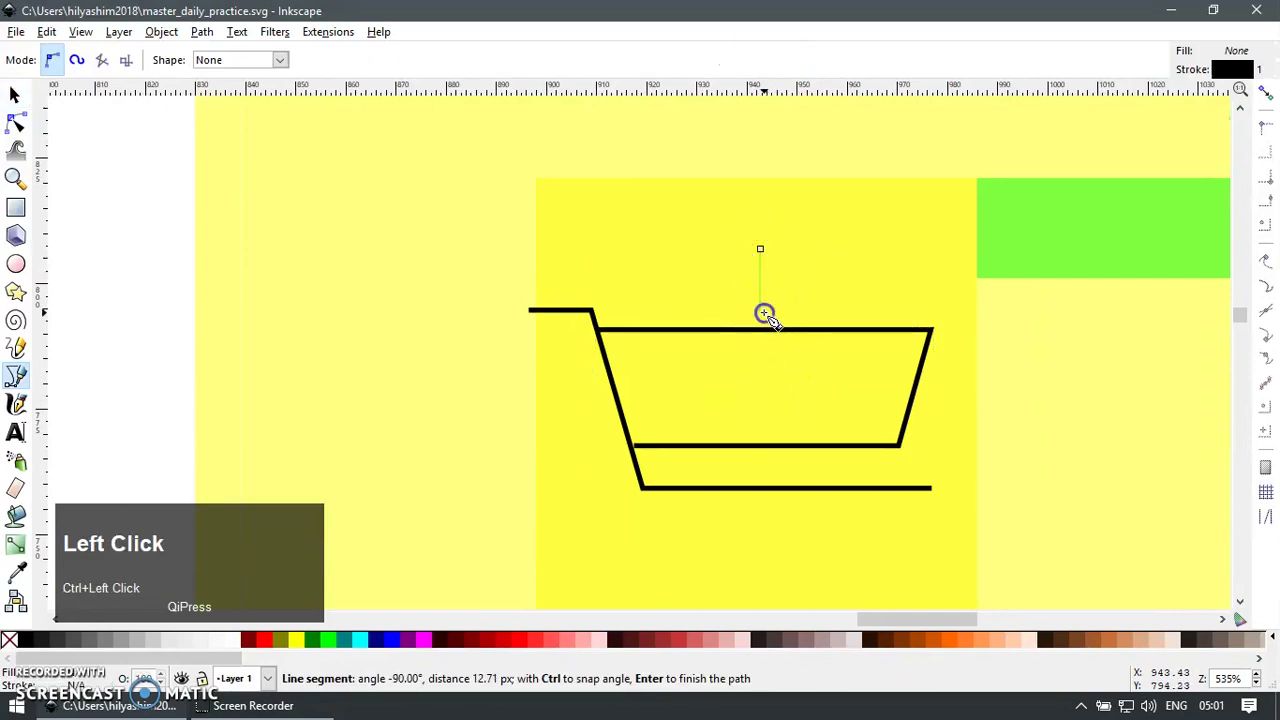
pyautogui.keyDown('ctrl'); pyautogui.click(763, 314); pyautogui.keyUp('ctrl')
pyautogui.press('Return')
pyautogui.press('F1')
pyautogui.press('Escape')
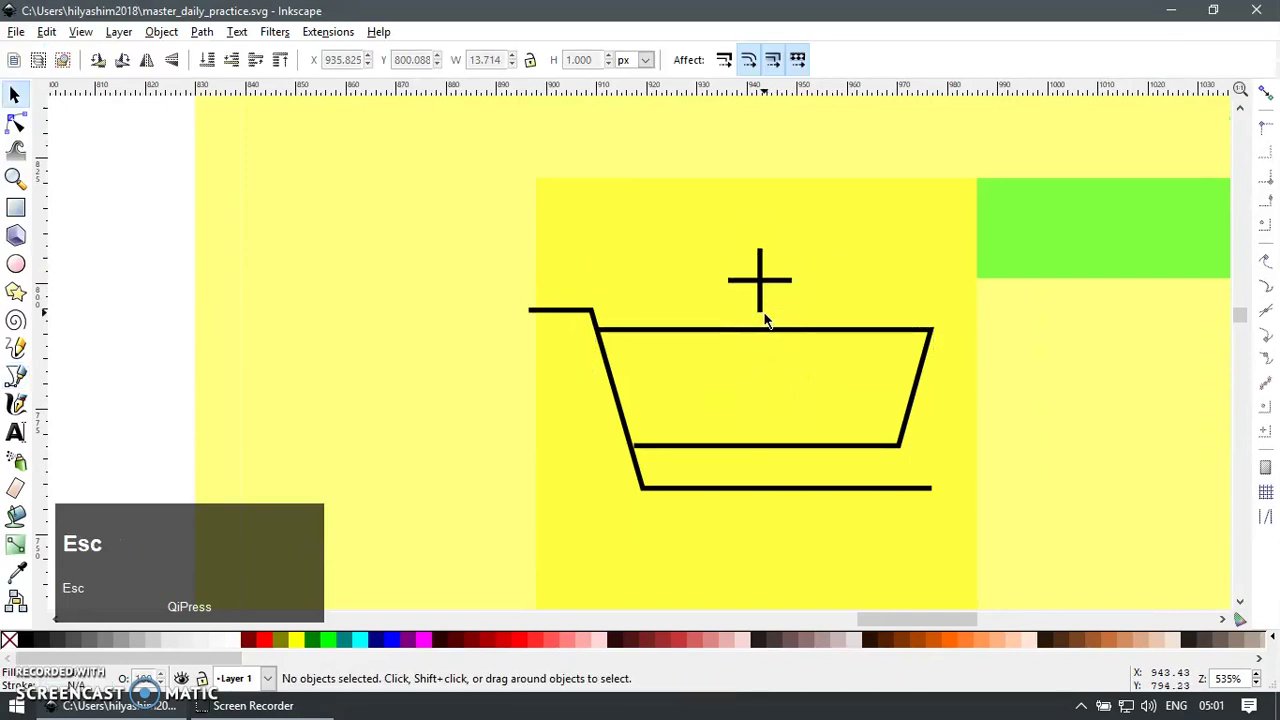
# Step: Select both lines of the plus sign and move them into the middle of the basket
pyautogui.click(768, 288)
pyautogui.keyDown('shift'); pyautogui.click(760, 292); pyautogui.keyUp('shift')
pyautogui.moveTo(760, 292); pyautogui.dragTo(770, 392)
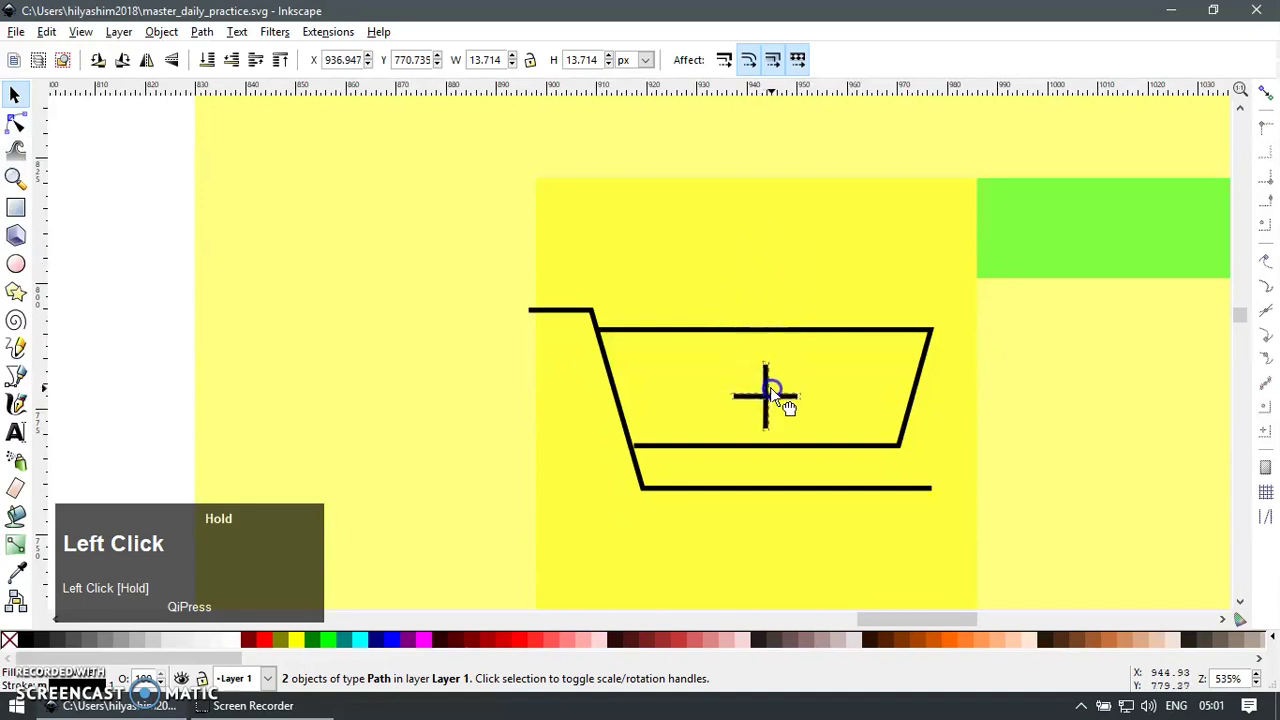
# Step: Draw a circle about 7 px wide as a wheel beneath the cart's base line, near the handle end
pyautogui.keyDown('ctrl'); pyautogui.scroll(-2, 788, 443); pyautogui.keyUp('ctrl')
pyautogui.press('z')
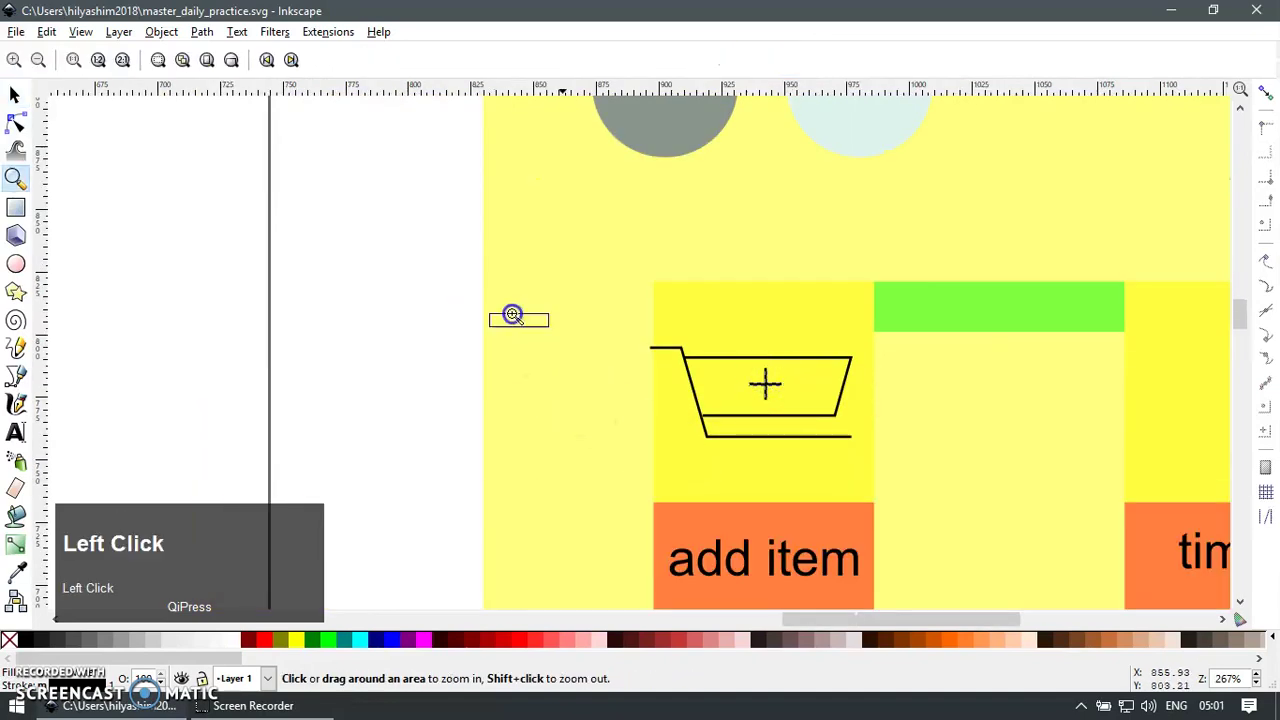
pyautogui.moveTo(484, 312); pyautogui.dragTo(899, 524)
pyautogui.press('F1')
pyautogui.keyDown('ctrl'); pyautogui.scroll(1, 834, 465); pyautogui.keyUp('ctrl')
pyautogui.press('e')
pyautogui.moveTo(629, 406)
pyautogui.keyDown('ctrl'); pyautogui.mouseDown()
pyautogui.moveTo(684, 457)
pyautogui.moveTo(982, 455)
pyautogui.mouseUp(); pyautogui.keyUp('ctrl')
# Step: Apply the cart line's style to the wheel and place a copy of the wheel beneath the base line's other end
pyautogui.press('F1')
pyautogui.keyDown('ctrl'); pyautogui.click(714, 366); pyautogui.keyUp('ctrl')
pyautogui.hotkey('ctrl', 'c')
pyautogui.keyDown('ctrl'); pyautogui.click(657, 428); pyautogui.keyUp('ctrl')
pyautogui.hotkey('ctrl', 'shift', 'v')
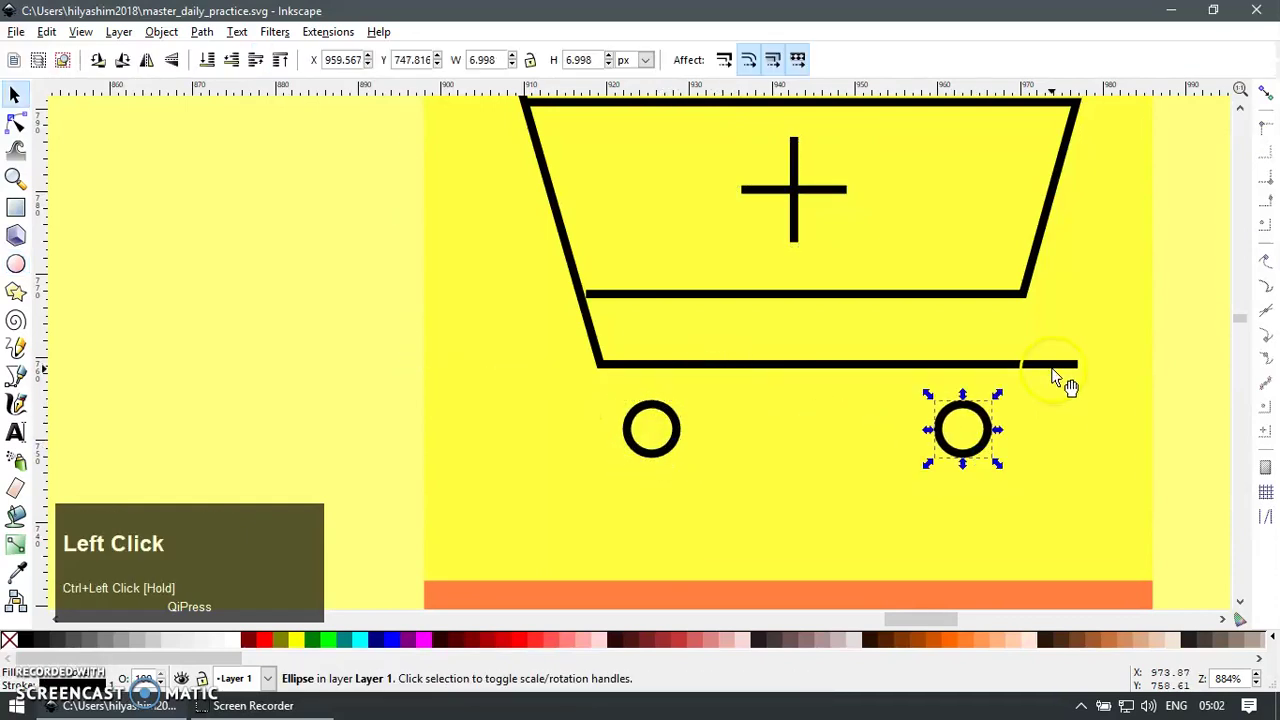
# Step: Shorten the cart's base line by adding a node before its free end and deleting the end node
pyautogui.click(1040, 366)
pyautogui.press('F2')
pyautogui.keyDown('ctrl'); pyautogui.keyDown('alt'); pyautogui.click(1003, 366); pyautogui.keyUp('alt'); pyautogui.keyUp('ctrl')
pyautogui.press('Delete')
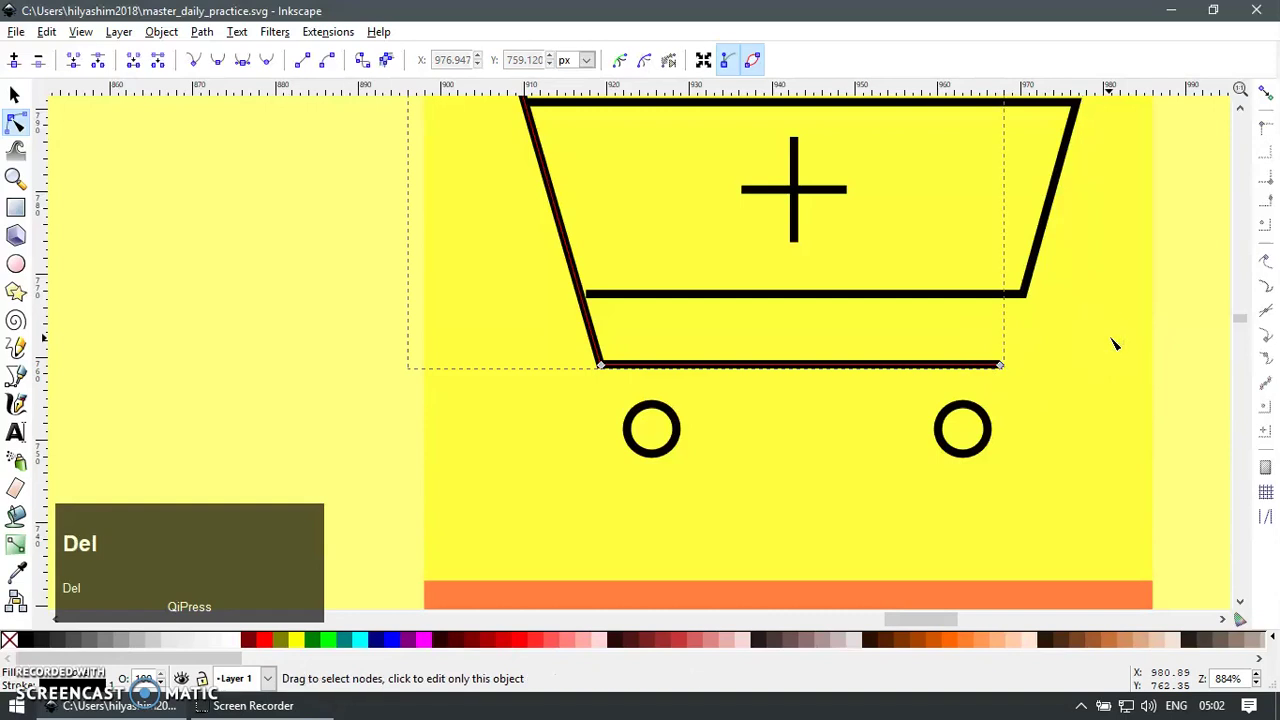
pyautogui.scroll(-4, 944, 328)
pyautogui.press('F1')
pyautogui.click(343, 218)
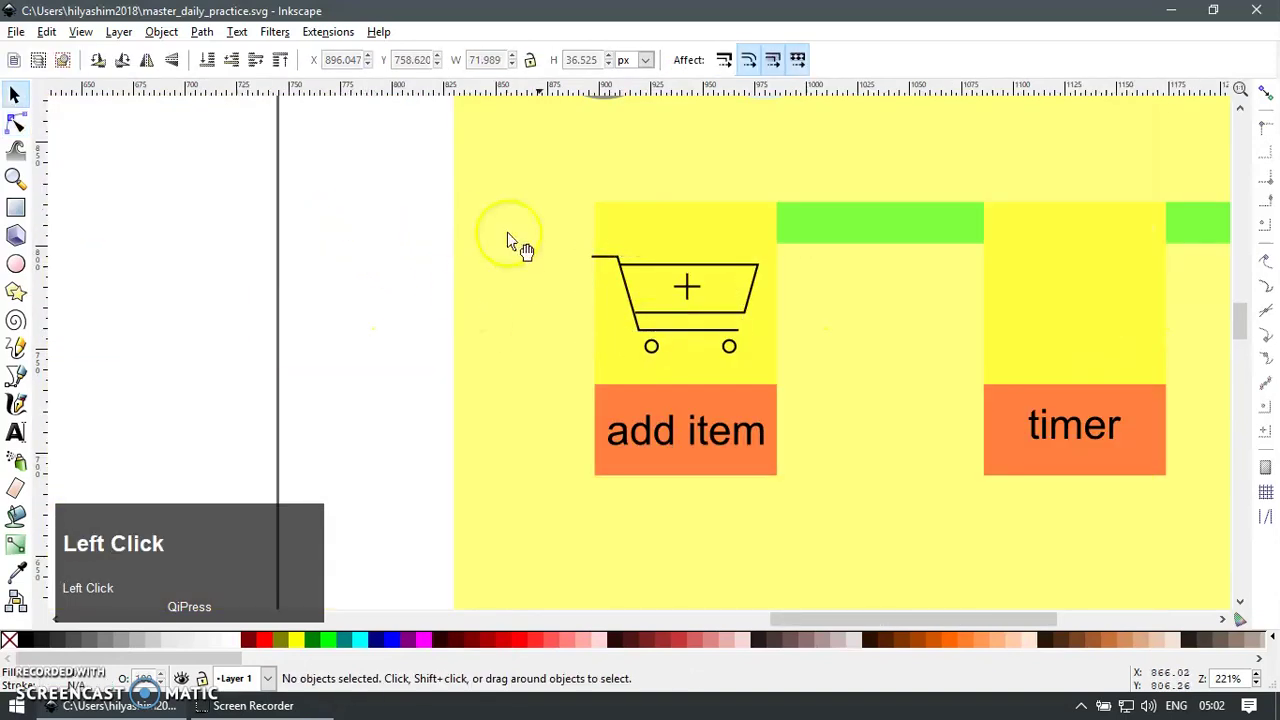
# Step: Make the cart basket narrower by bringing its front edge closer to the handle
pyautogui.scroll(2, 604, 262)
pyautogui.click(622, 286)
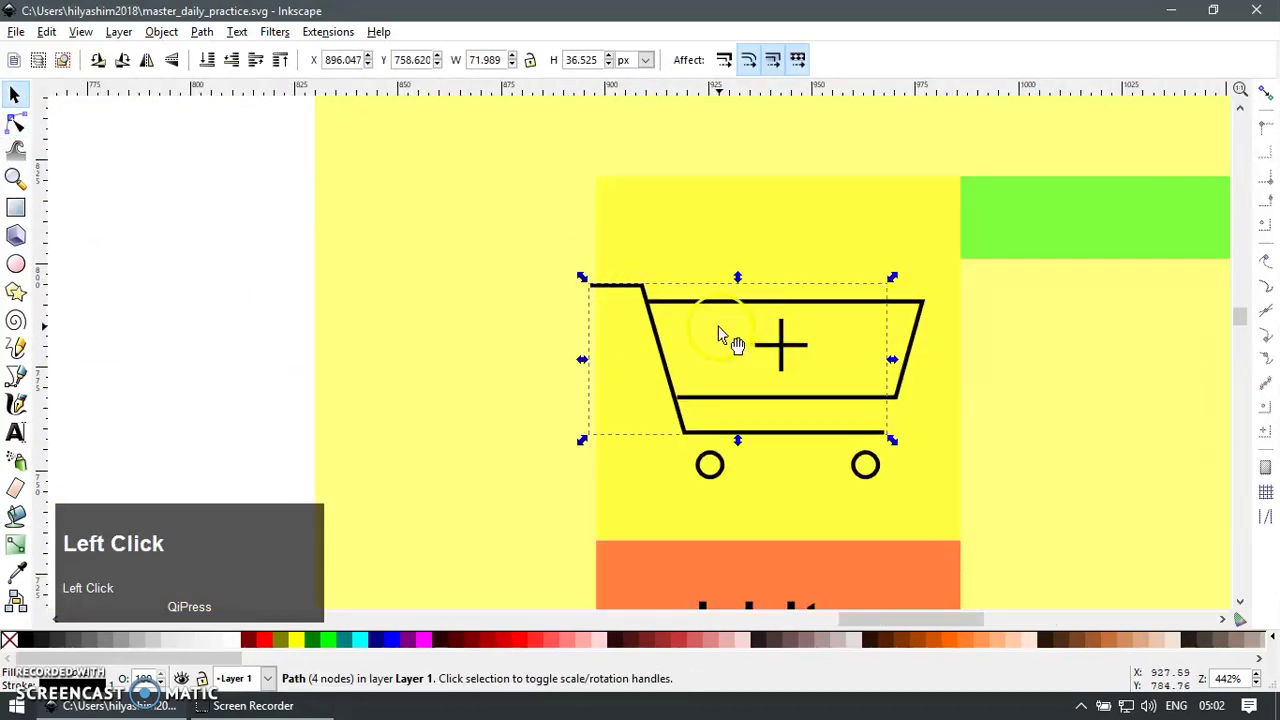
pyautogui.moveTo(170, 205); pyautogui.dragTo(960, 405)
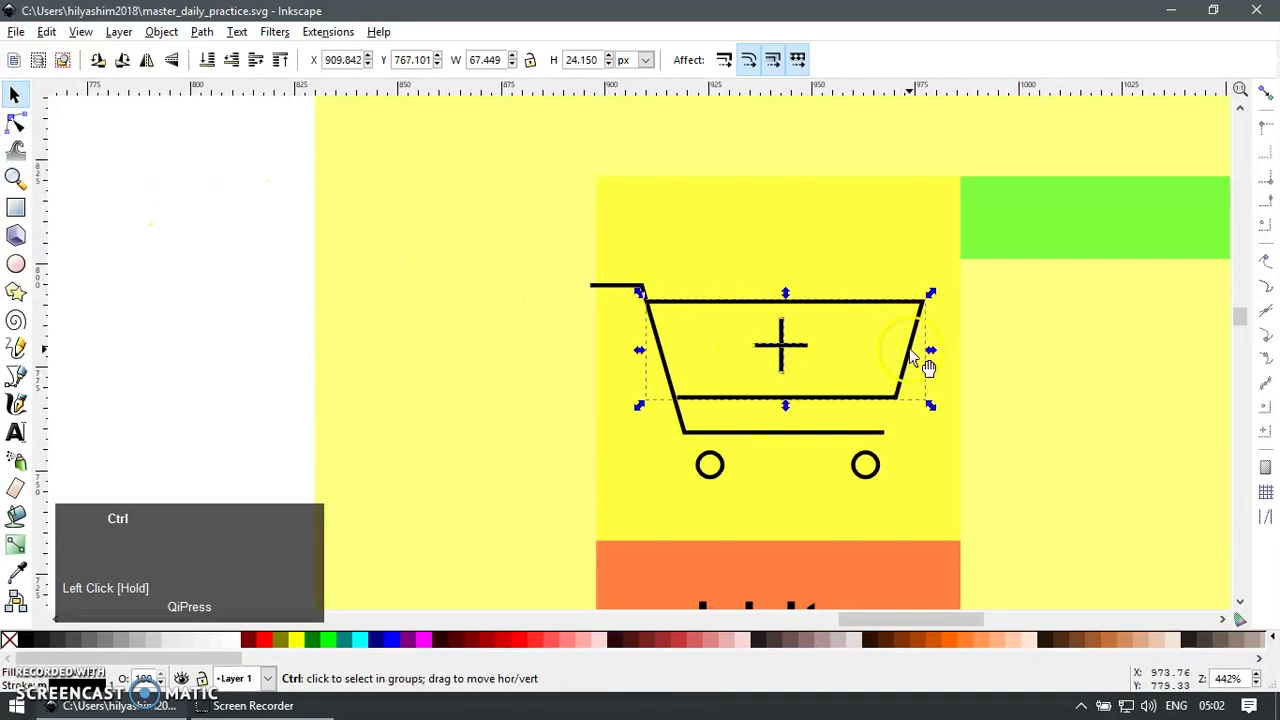
pyautogui.scroll(1, 923, 366)
pyautogui.keyDown('ctrl'); pyautogui.click(940, 273); pyautogui.keyUp('ctrl')
pyautogui.moveTo(940, 273)
pyautogui.mouseDown()
pyautogui.moveTo(920, 297)
pyautogui.moveTo(938, 290)
pyautogui.mouseUp()
# Step: Shorten the base line to the basket's lower front corner and move the front wheel back beneath it
pyautogui.click(851, 468)
pyautogui.press('F2')
pyautogui.click(876, 467)
pyautogui.press('F1')
pyautogui.keyDown('ctrl'); pyautogui.click(845, 511); pyautogui.keyUp('ctrl')
pyautogui.scroll(-3, 771, 420)
pyautogui.click(834, 409)
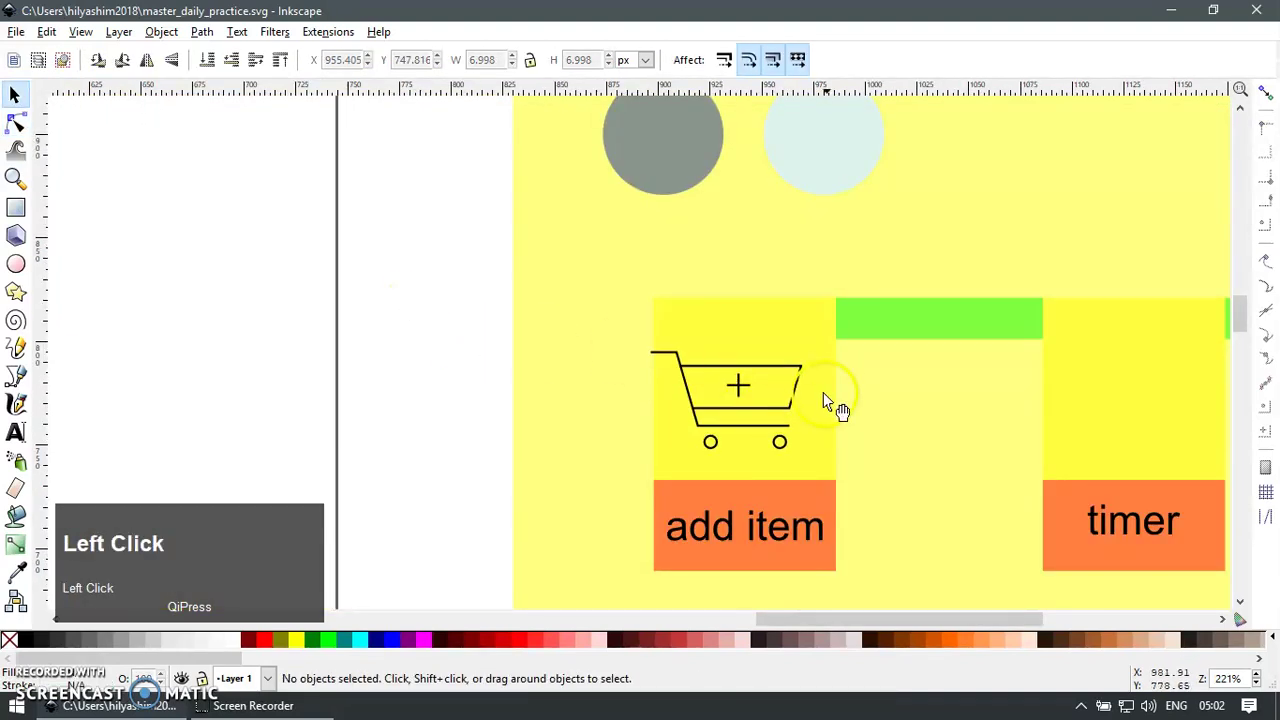
# Step: Select the whole cart and give it a 4 px stroke with round joins and round caps
pyautogui.moveTo(834, 409); pyautogui.dragTo(676, 311)
pyautogui.moveTo(260, 214); pyautogui.dragTo(668, 372)
pyautogui.hotkey('ctrl', 'shift', 'f')
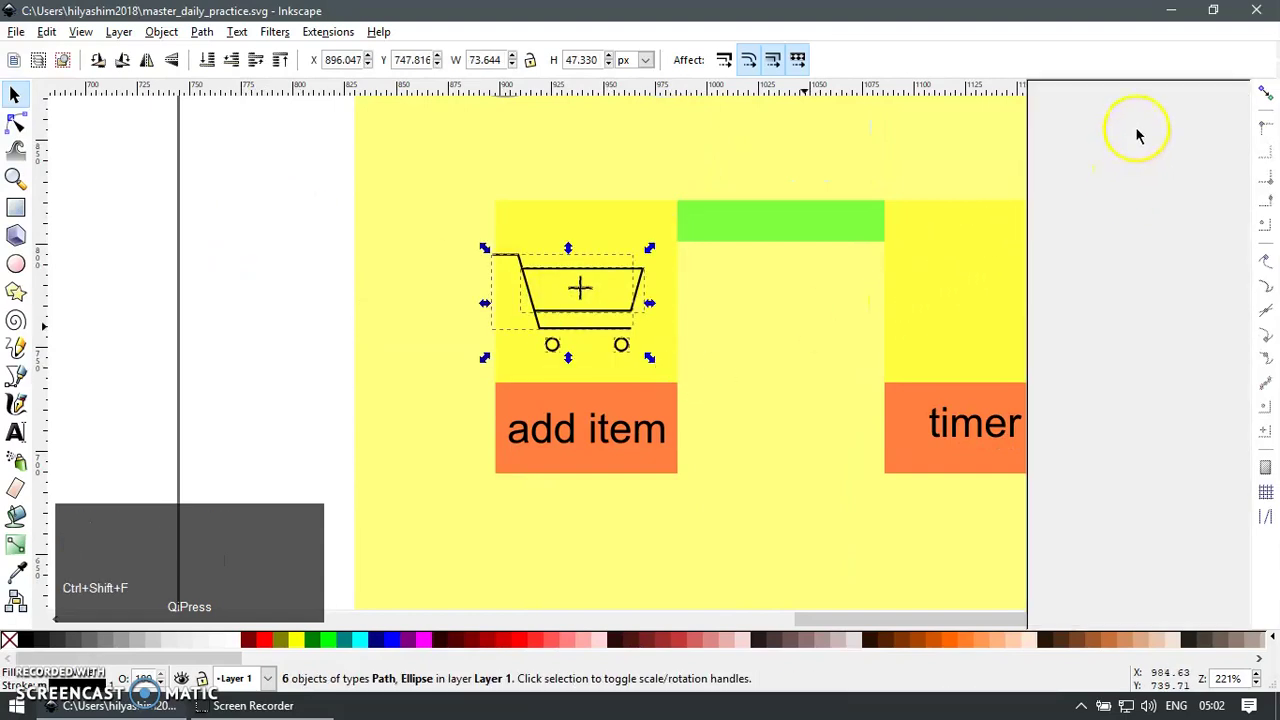
pyautogui.click(1134, 120)
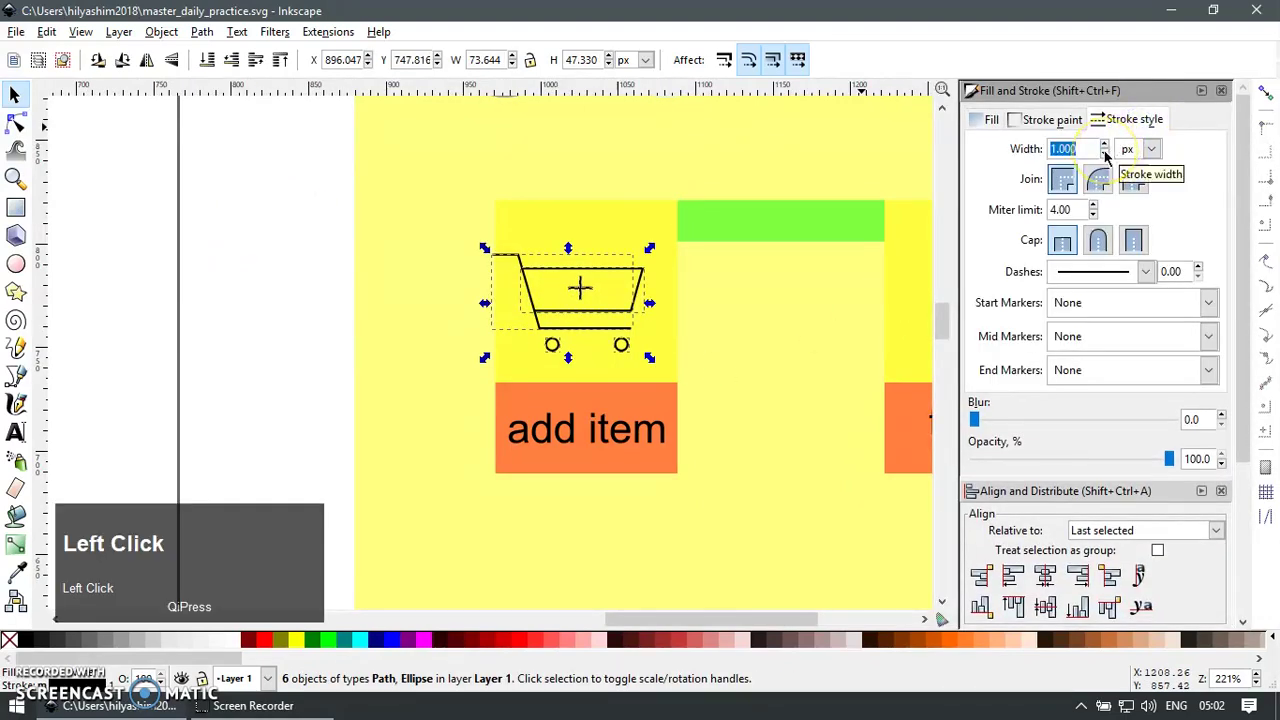
pyautogui.write('4')
pyautogui.press('Return')
pyautogui.click(1097, 179)
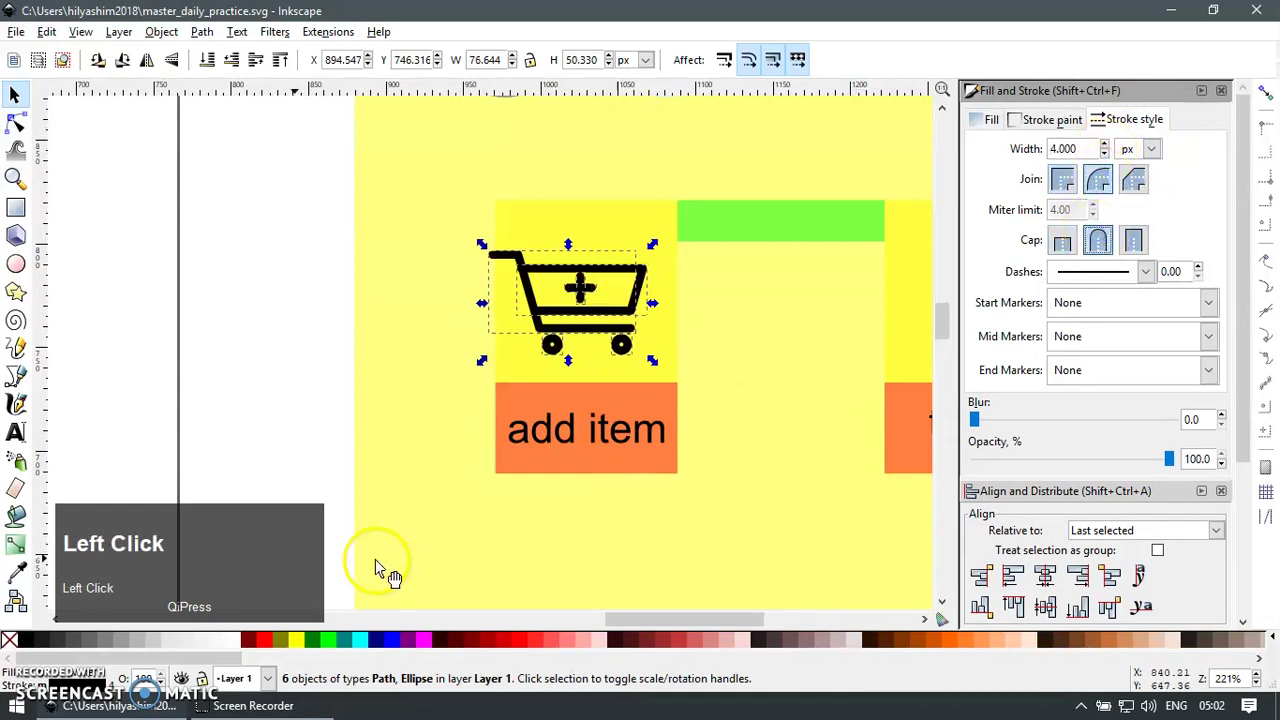
# Step: Colour the cart's strokes red and set its opacity to 50%
pyautogui.keyDown('shift'); pyautogui.click(255, 640); pyautogui.keyUp('shift')
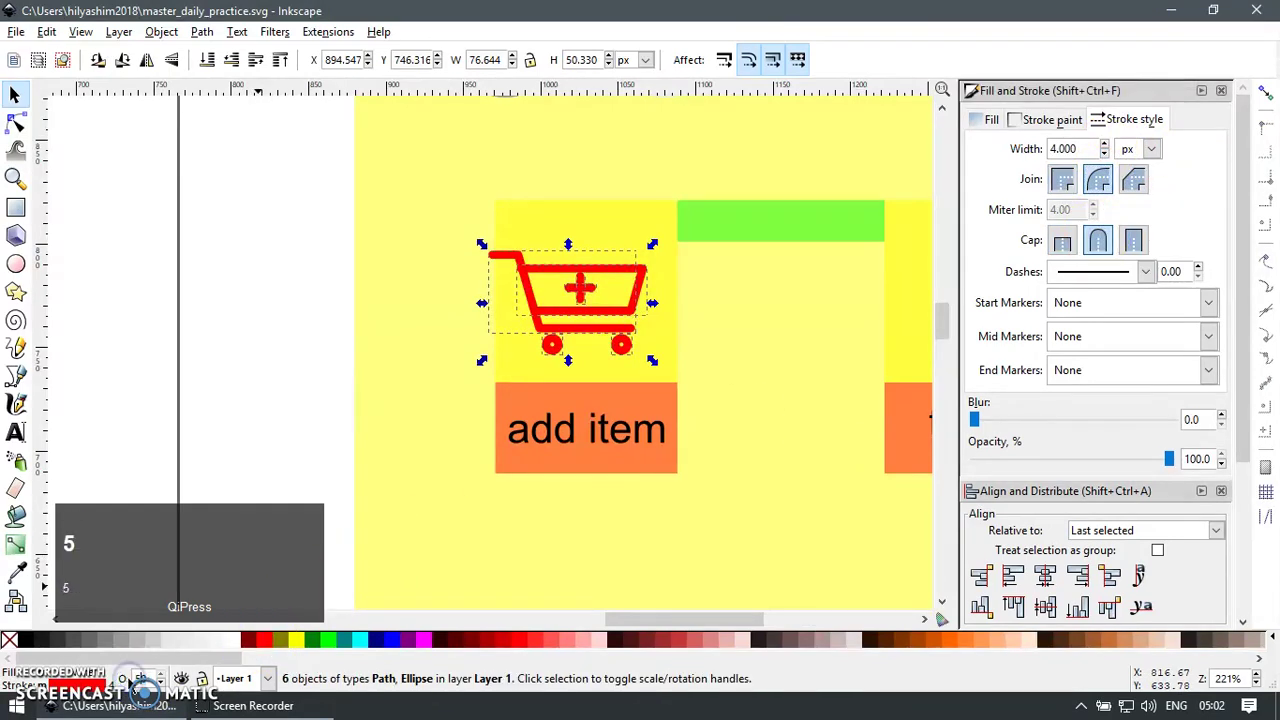
pyautogui.write('0')
pyautogui.press('Return')
# Step: Hide the Fill and Stroke dialog, lock the width-to-height ratio, and deselect the cart
pyautogui.click(990, 120)
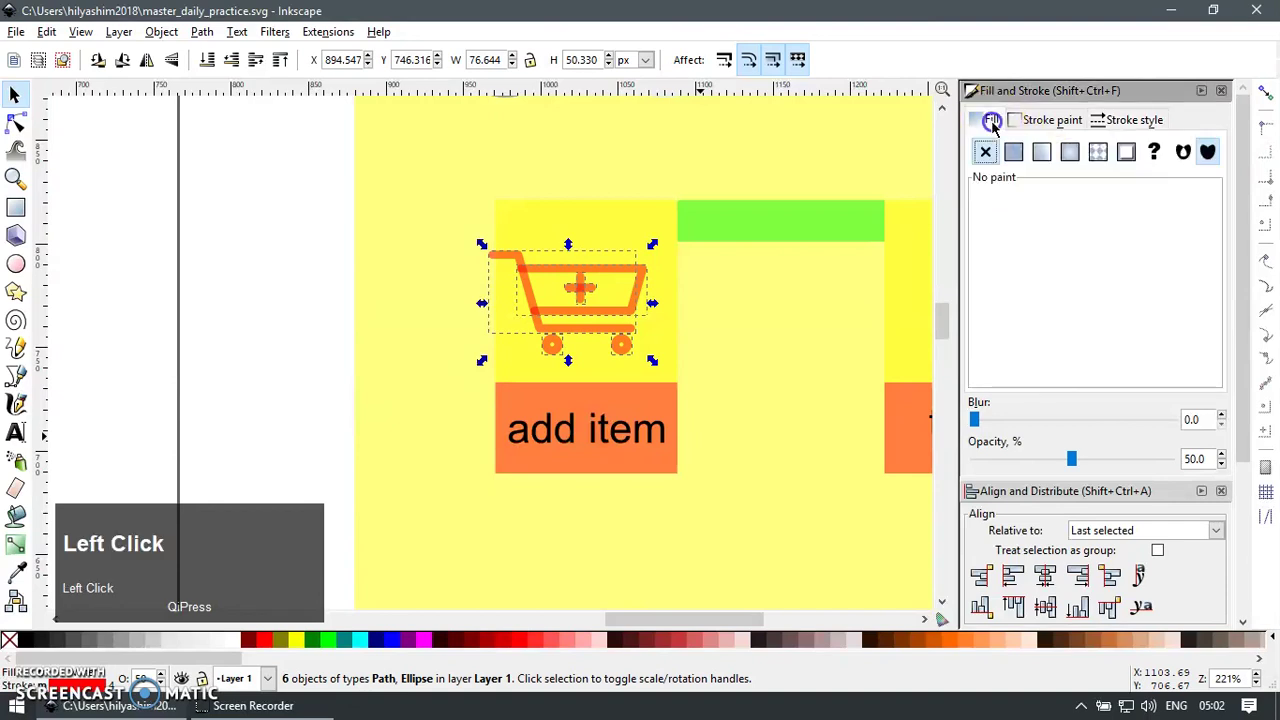
pyautogui.click(1040, 120)
pyautogui.click(1133, 122)
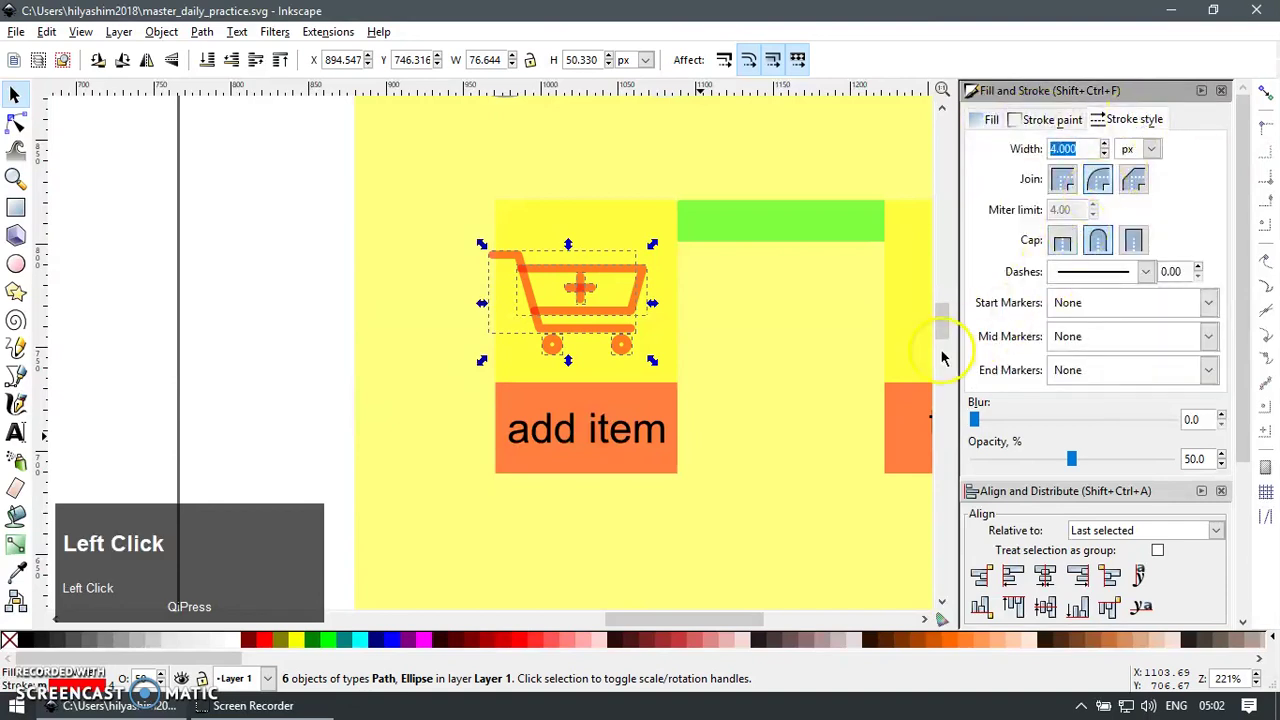
pyautogui.press('F12')
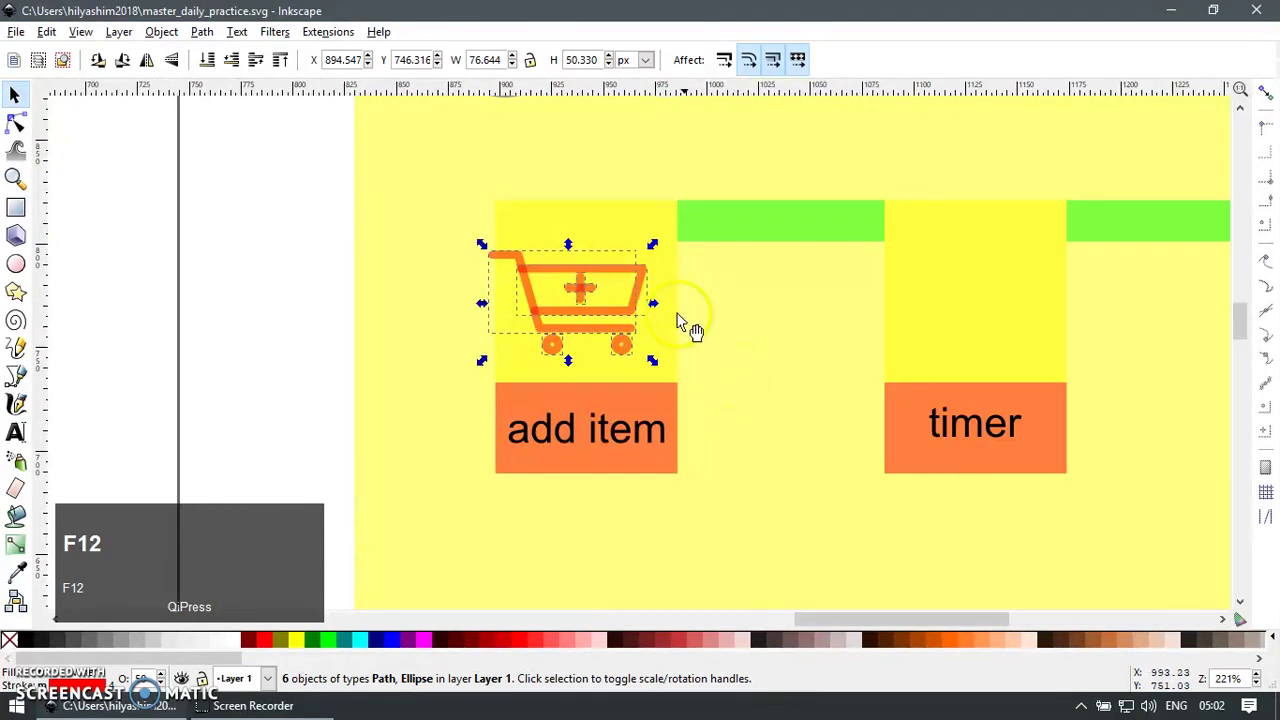
pyautogui.click(527, 60)
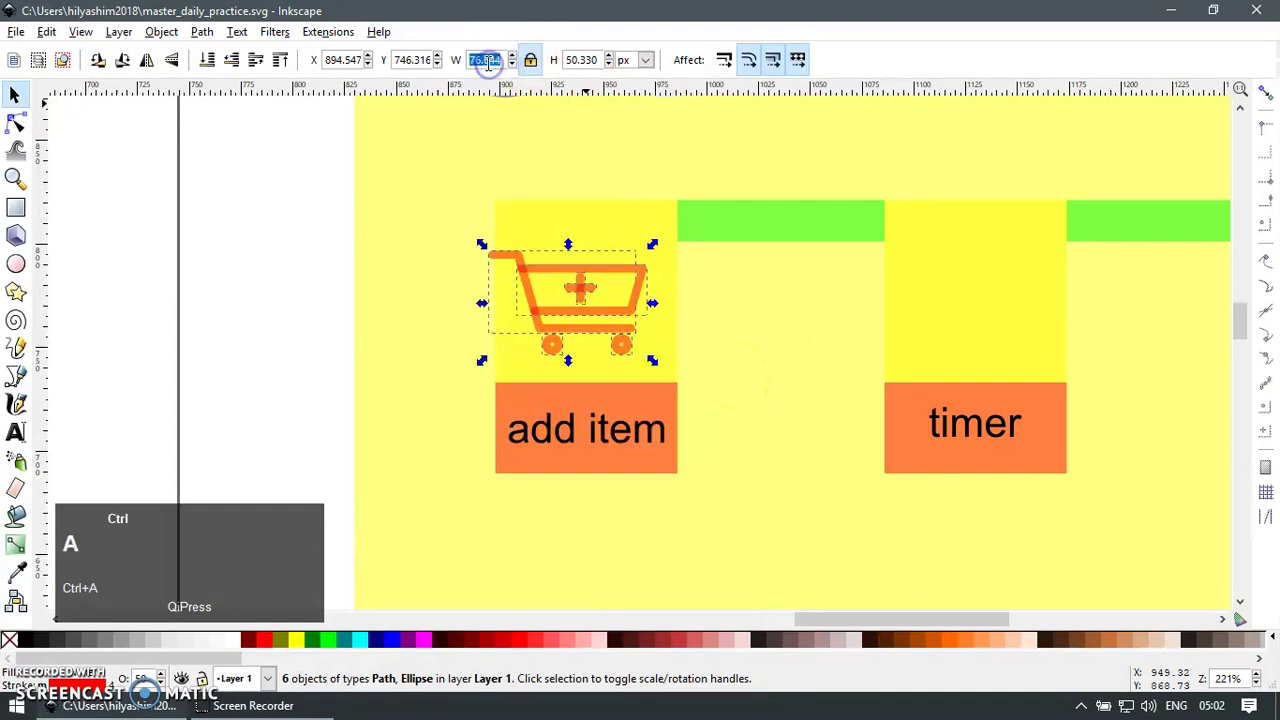
pyautogui.click(251, 251)
# Step: Draw a circle about 70 px wide above the timer label in the cart's stroke style
pyautogui.hscroll(3, 608, 337)
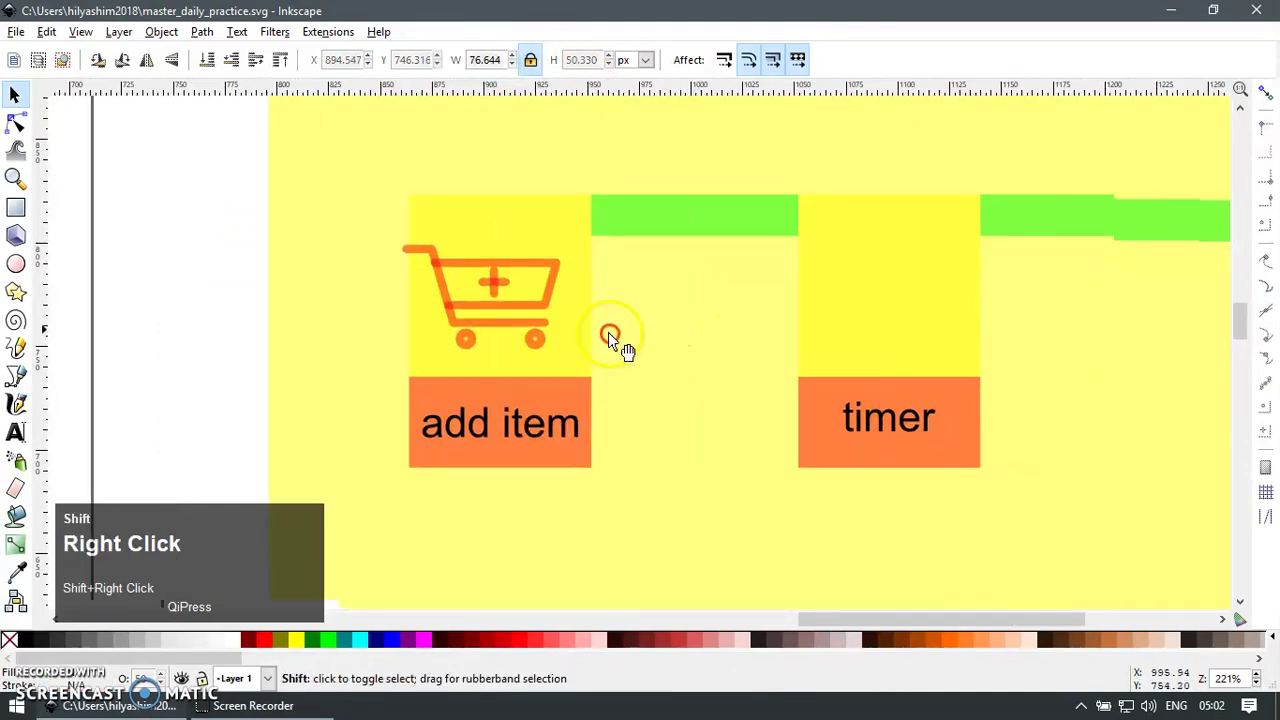
pyautogui.click(15, 178)
pyautogui.click(671, 158)
pyautogui.press('F5')
pyautogui.moveTo(498, 200); pyautogui.dragTo(728, 434)
pyautogui.press('F1')
pyautogui.keyDown('ctrl'); pyautogui.scroll(1, 686, 323); pyautogui.keyUp('ctrl')
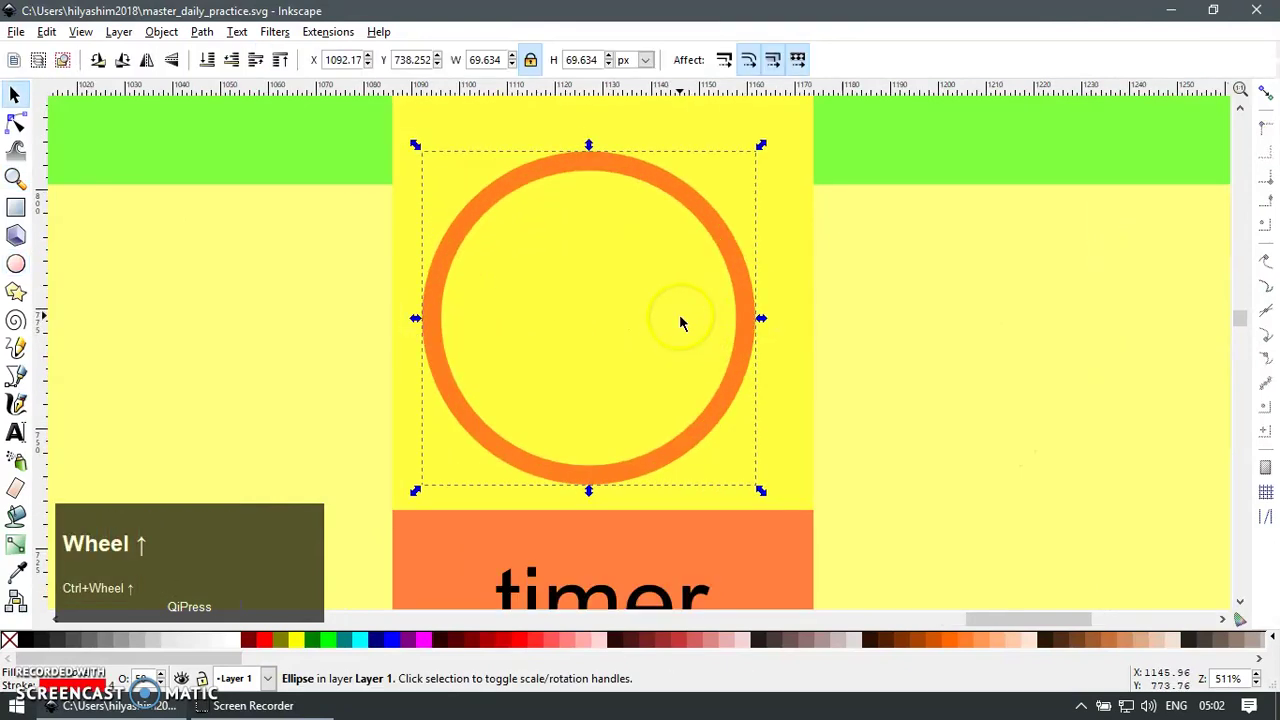
# Step: Draw a vertical tick about 6.5 px long at the dial's twelve o'clock position and apply the circle's style to it
pyautogui.press('b')
pyautogui.click(587, 201)
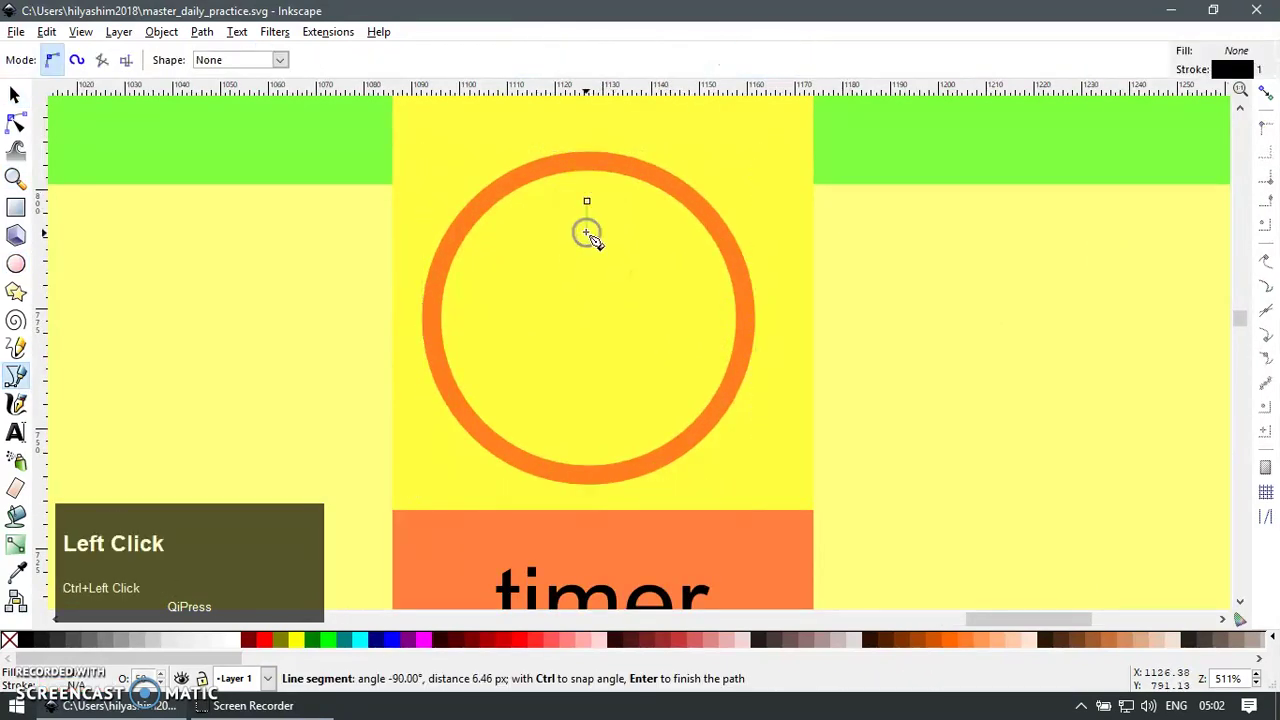
pyautogui.keyDown('ctrl'); pyautogui.click(587, 234); pyautogui.keyUp('ctrl')
pyautogui.press('F1')
pyautogui.click(628, 183)
pyautogui.hotkey('ctrl', 'c')
pyautogui.click(590, 215)
pyautogui.hotkey('ctrl', 'shift', 'v')
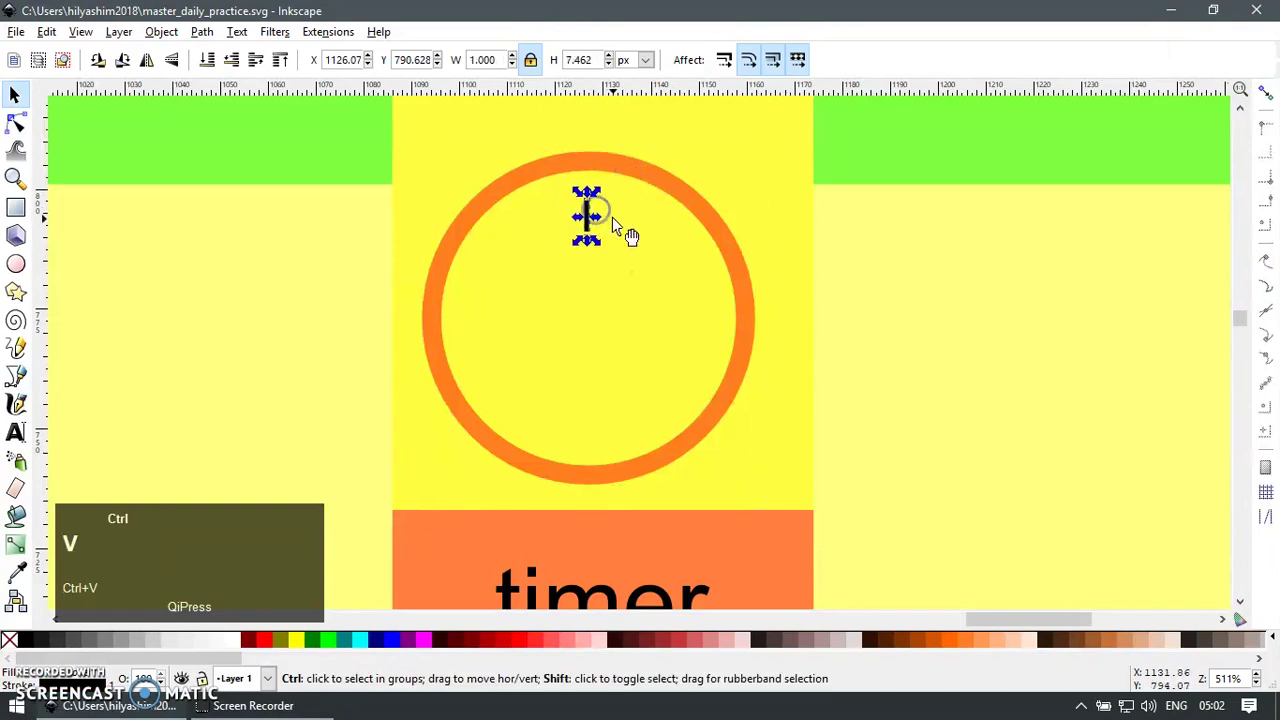
# Step: Rotate a copy of the tick together with the circle by 90° clockwise to the three o'clock position
pyautogui.keyDown('shift'); pyautogui.click(733, 243); pyautogui.keyUp('shift')
pyautogui.hotkey('ctrl', ']')
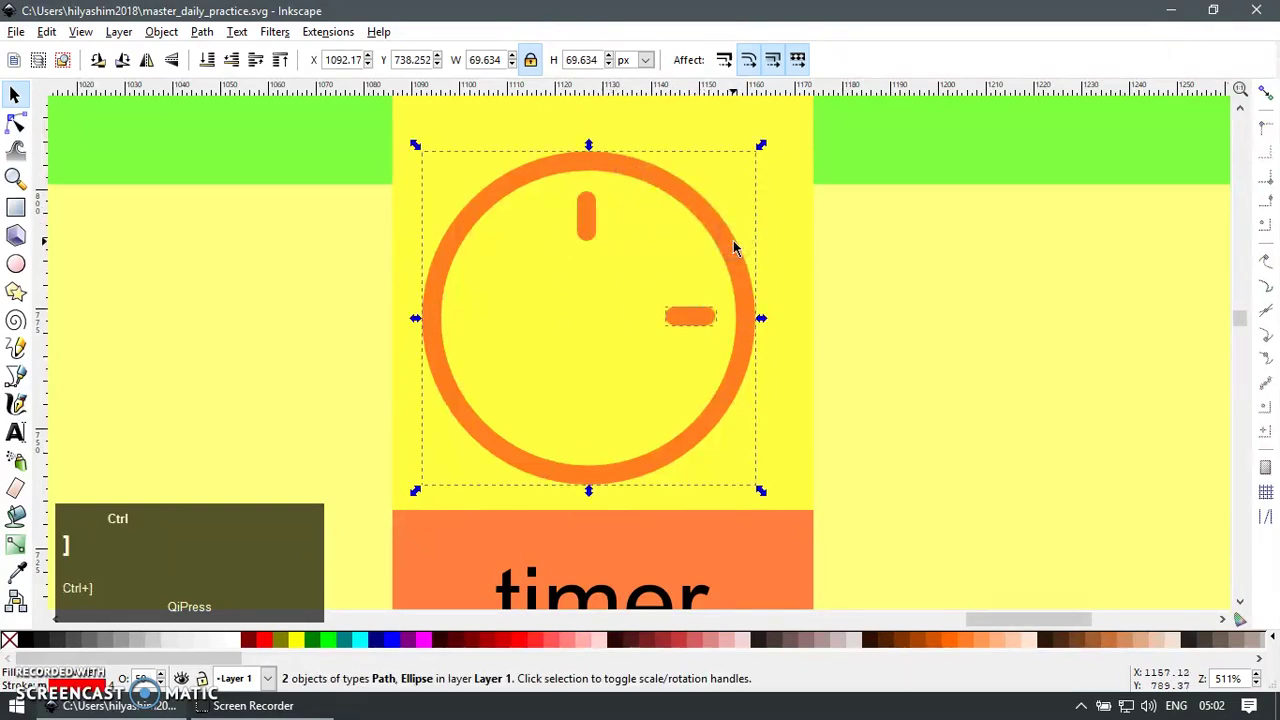
pyautogui.press('Escape')
# Step: Rotate a copy of the three o'clock tick 45° counter-clockwise around the dial, using an enlarged circle copy as a temporary pivot and deleting it
pyautogui.click(705, 317)
pyautogui.hotkey('ctrl', 'd')
pyautogui.click(729, 246)
pyautogui.hotkey('ctrl', 'd')
pyautogui.moveTo(760, 143); pyautogui.dragTo(807, 100)
pyautogui.keyDown('shift'); pyautogui.click(689, 317); pyautogui.keyUp('shift')
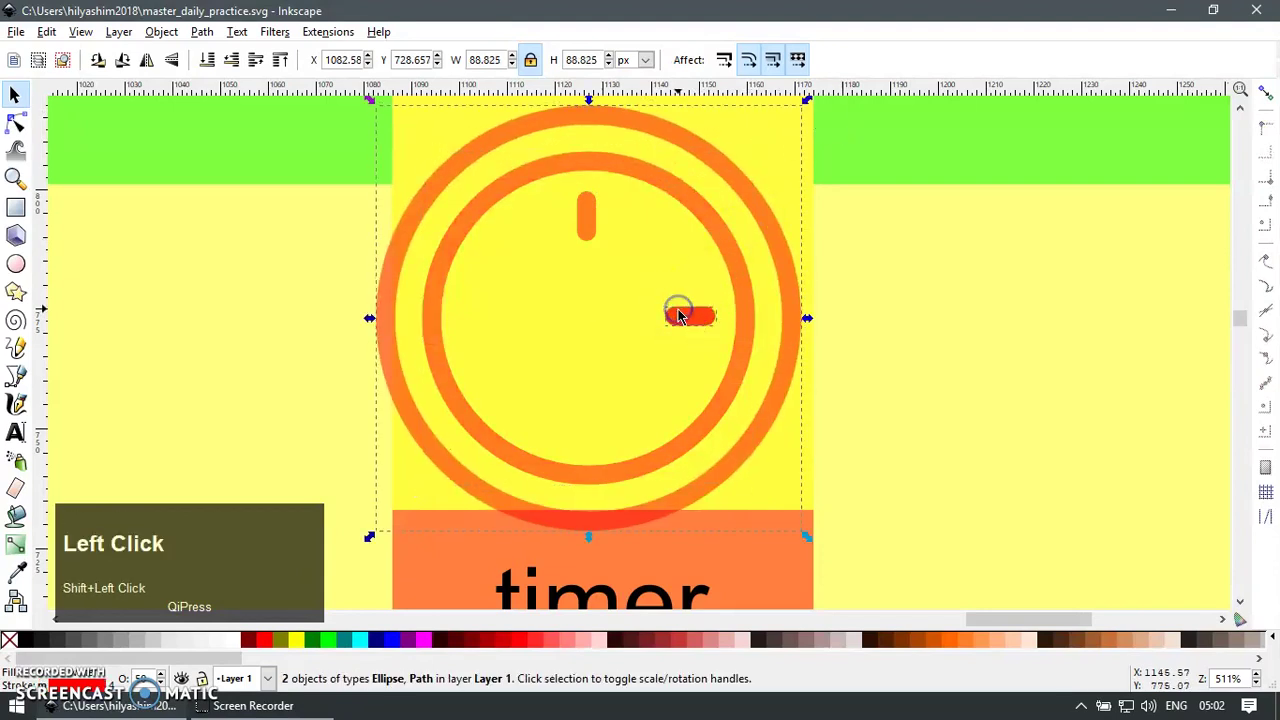
pyautogui.press('[')
pyautogui.press('[')
pyautogui.press('[')
pyautogui.press('Escape')
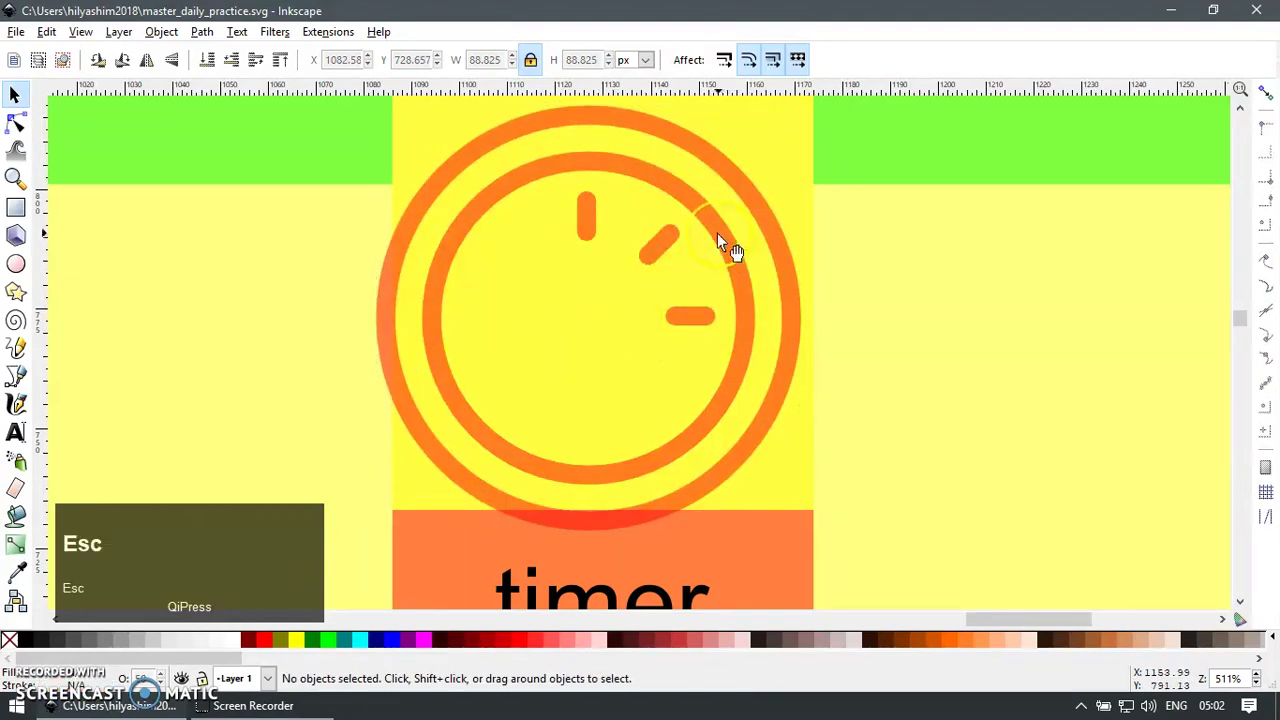
pyautogui.click(752, 205)
pyautogui.press('Delete')
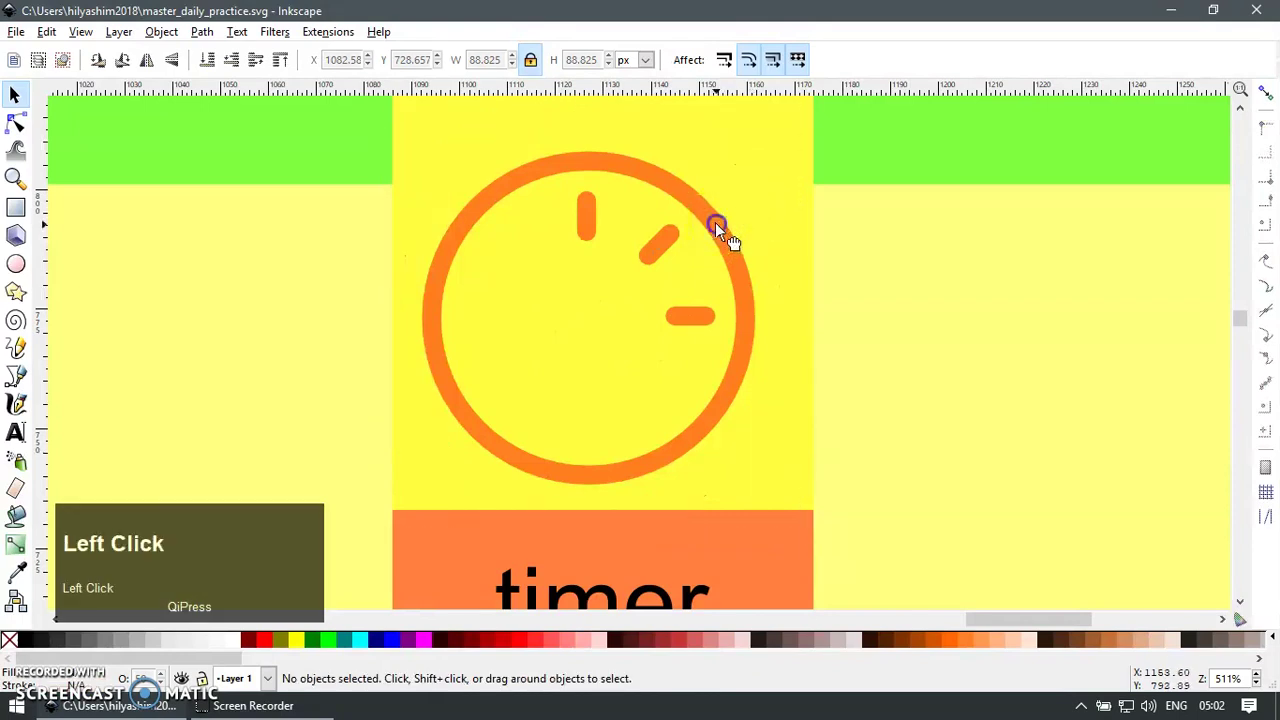
# Step: Duplicate the dial circle and scale the copy down around its centre to form a small hub
pyautogui.click(717, 225)
pyautogui.hotkey('ctrl', 'd')
pyautogui.moveTo(756, 150); pyautogui.dragTo(610, 344)
# Step: Extend the clock hand from the hub up to the twelve o'clock tick and colour its stroke green
pyautogui.keyDown('ctrl'); pyautogui.scroll(2, 623, 300); pyautogui.keyUp('ctrl')
pyautogui.keyDown('shift'); pyautogui.rightClick(638, 296); pyautogui.keyUp('shift')
pyautogui.press('F1')
pyautogui.press('F2')
pyautogui.moveTo(611, 297); pyautogui.dragTo(622, 190)
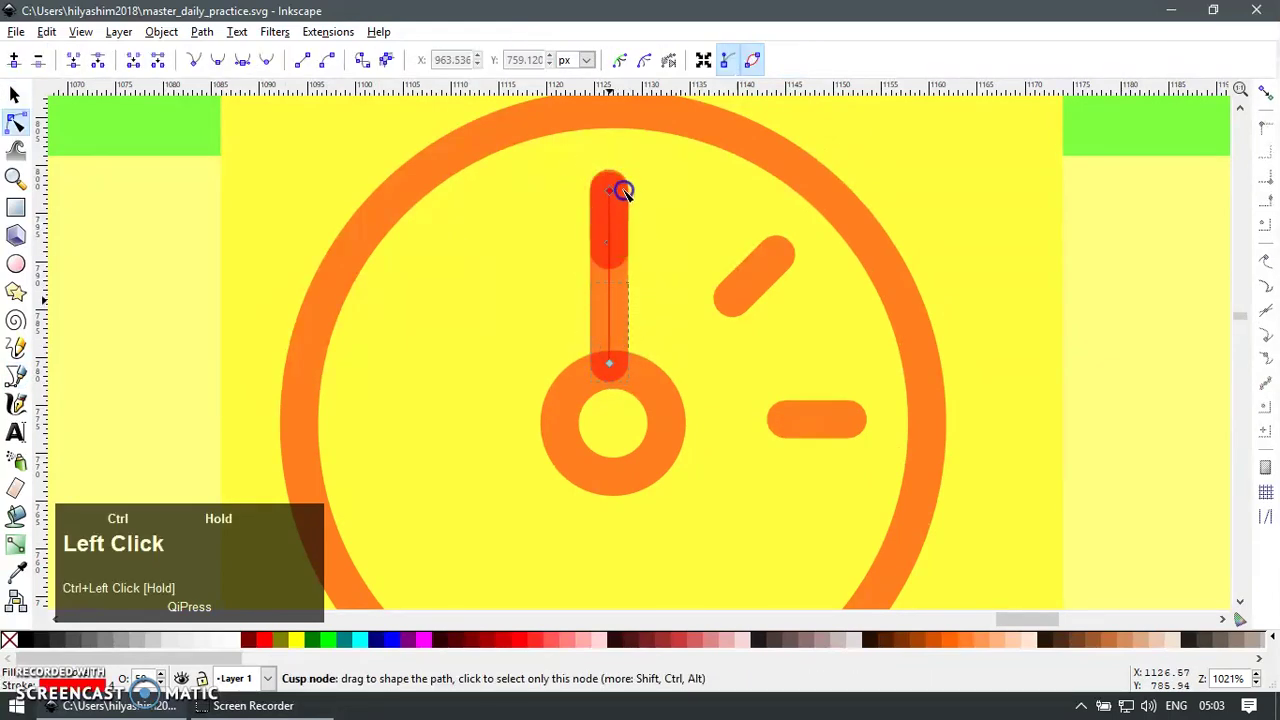
pyautogui.scroll(-1, 690, 294)
pyautogui.scroll(3, 666, 300)
pyautogui.press('F1')
pyautogui.keyDown('shift'); pyautogui.click(328, 638); pyautogui.keyUp('shift')
# Step: Align the top edge of the green clock hand with the top of the twelve o'clock tick
pyautogui.keyDown('shift'); pyautogui.rightClick(651, 400); pyautogui.keyUp('shift')
pyautogui.keyDown('ctrl'); pyautogui.click(603, 366); pyautogui.keyUp('ctrl')
pyautogui.keyDown('shift'); pyautogui.click(595, 323); pyautogui.keyUp('shift')
pyautogui.hotkey('ctrl', 'shift', 'a')
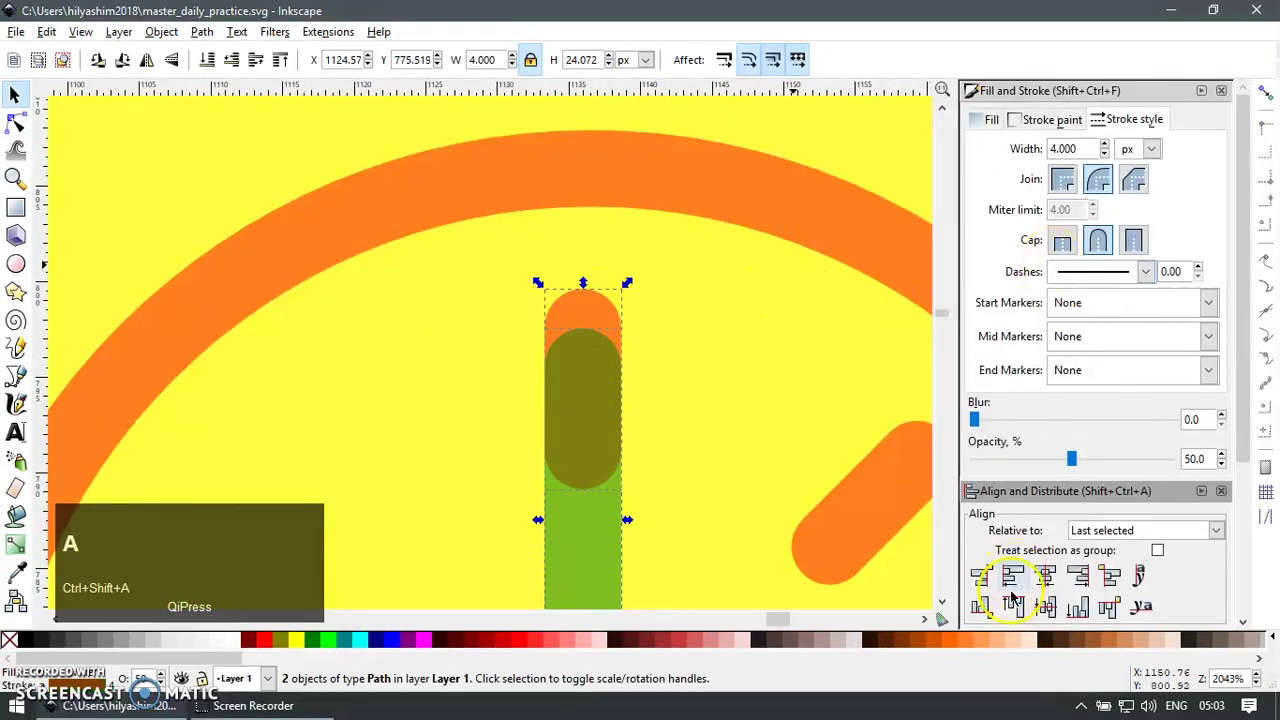
pyautogui.click(1012, 598)
pyautogui.press('F12')
pyautogui.press('Escape')
pyautogui.scroll(-4, 896, 428)
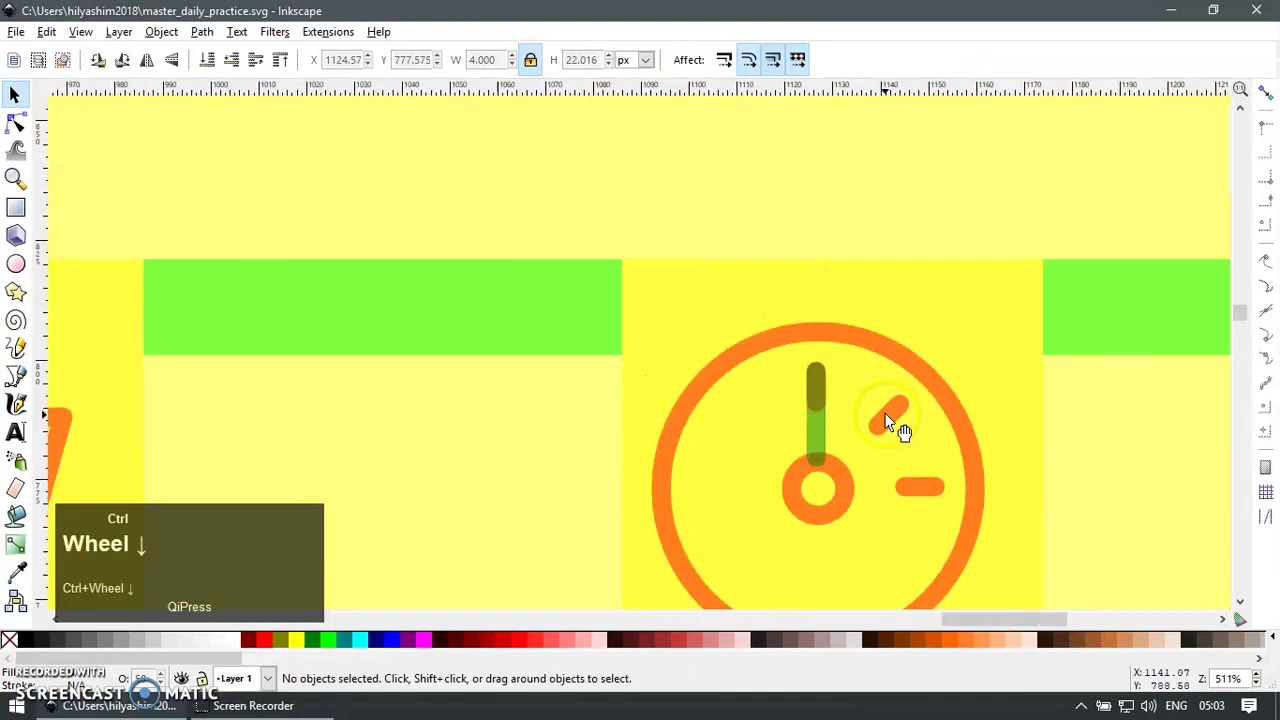
# Step: Duplicate the dial circle and enlarge the copy around its centre to about 101 px wide
pyautogui.keyDown('ctrl'); pyautogui.click(915, 370); pyautogui.keyUp('ctrl')
pyautogui.hotkey('ctrl', 'd')
pyautogui.moveTo(991, 317); pyautogui.dragTo(1069, 244)
pyautogui.moveTo(841, 497); pyautogui.dragTo(869, 542)
pyautogui.hotkey('ctrl', 'z')
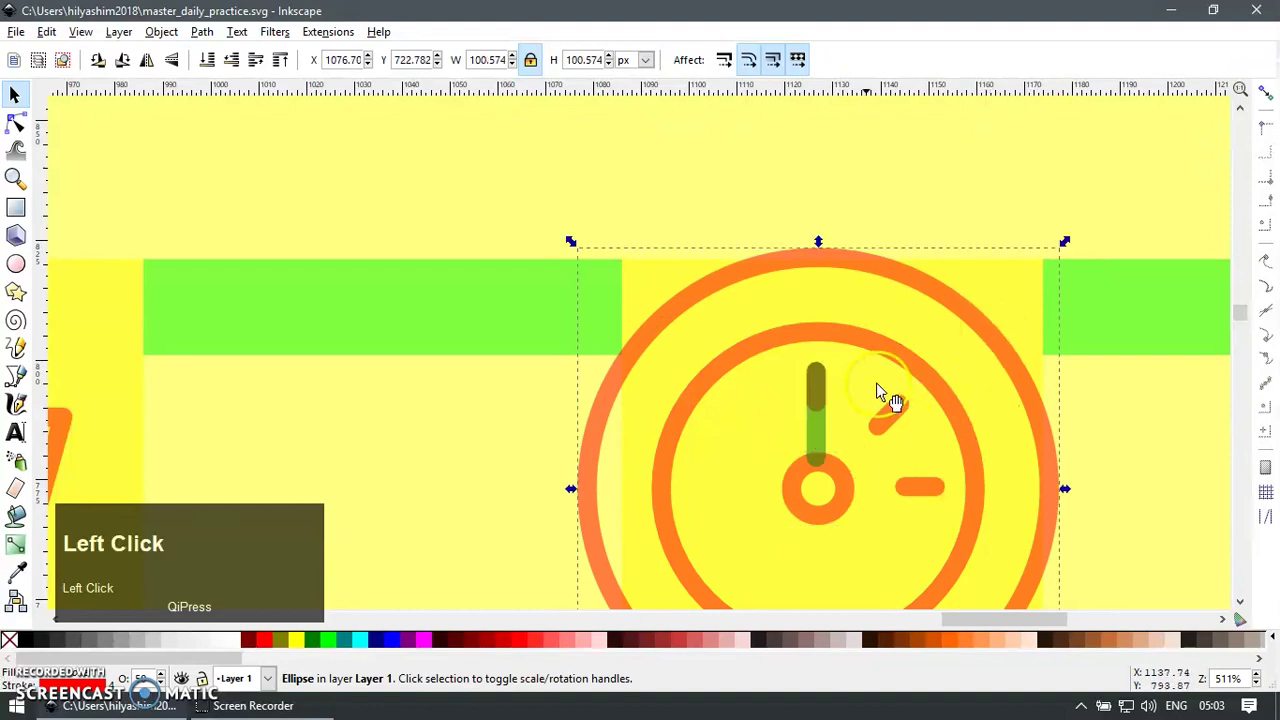
# Step: Rotate the green clock hand 45° counter-clockwise together with the enlarged circle, and delete that temporary circle
pyautogui.keyDown('shift'); pyautogui.click(808, 433); pyautogui.keyUp('shift')
pyautogui.press('[')
pyautogui.press('[')
pyautogui.press('[')
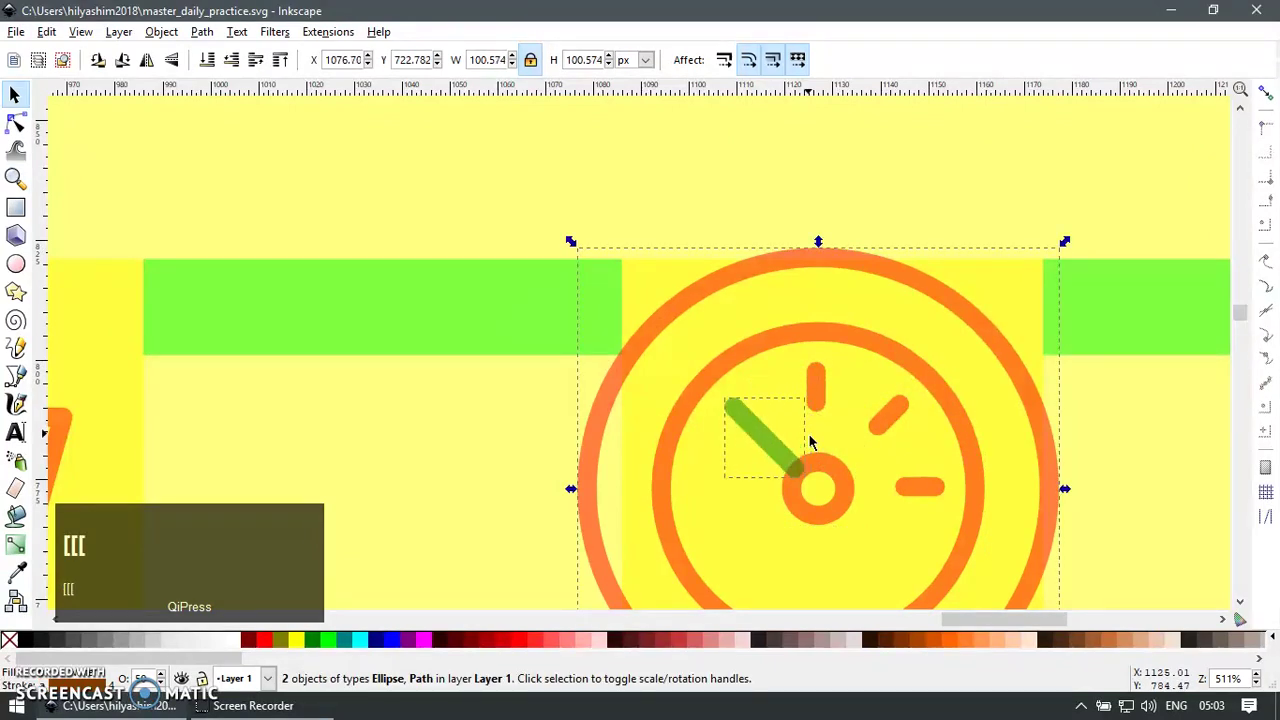
pyautogui.press('Escape')
pyautogui.click(947, 290)
pyautogui.press('Delete')
# Step: Place a copy of the timer's dial circle in the yellow box above the delay label
pyautogui.scroll(-1, 866, 274)
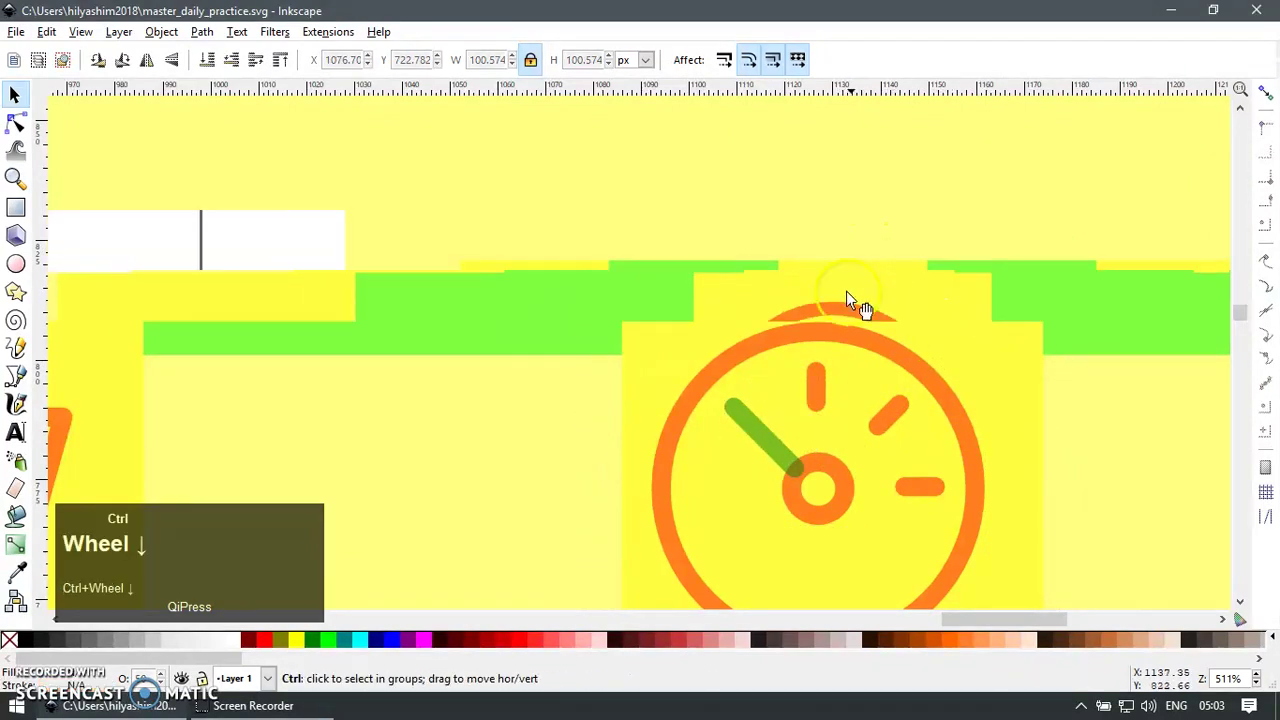
pyautogui.scroll(-2, 866, 274)
pyautogui.press('z')
pyautogui.moveTo(400, 149); pyautogui.dragTo(1003, 440)
pyautogui.press('F1')
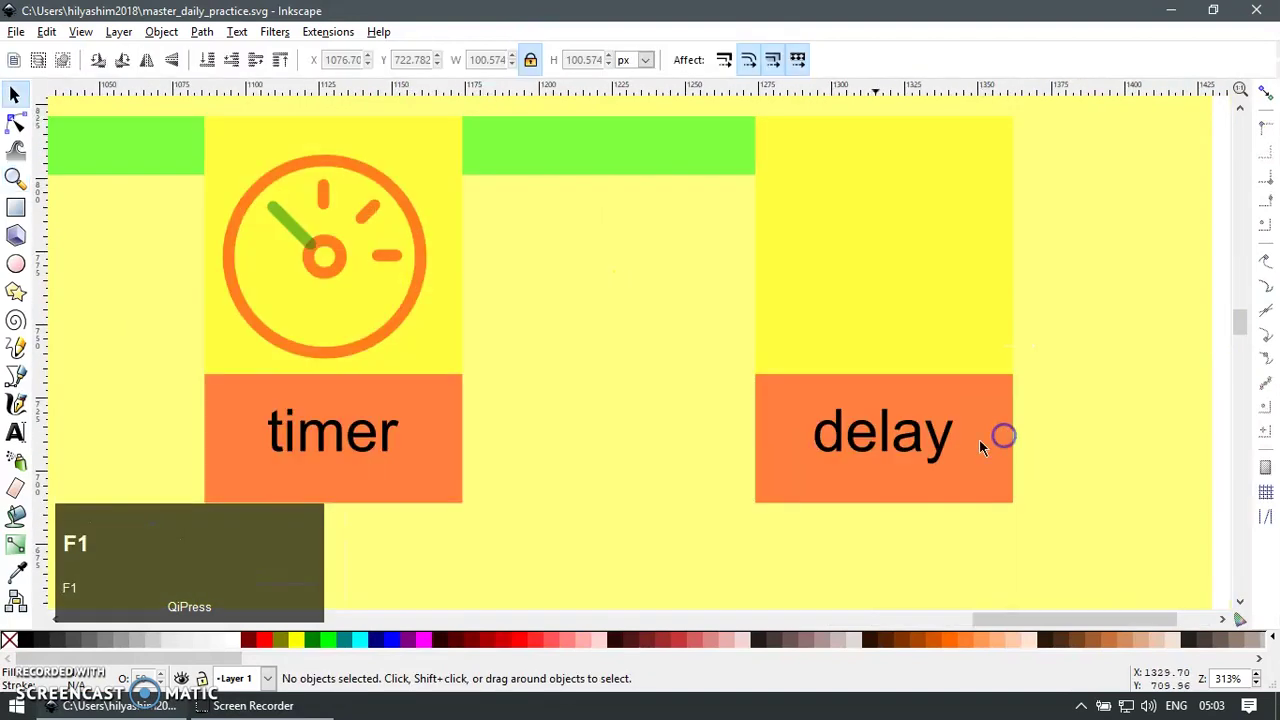
pyautogui.moveTo(426, 222); pyautogui.dragTo(980, 246)
pyautogui.scroll(1, 874, 328)
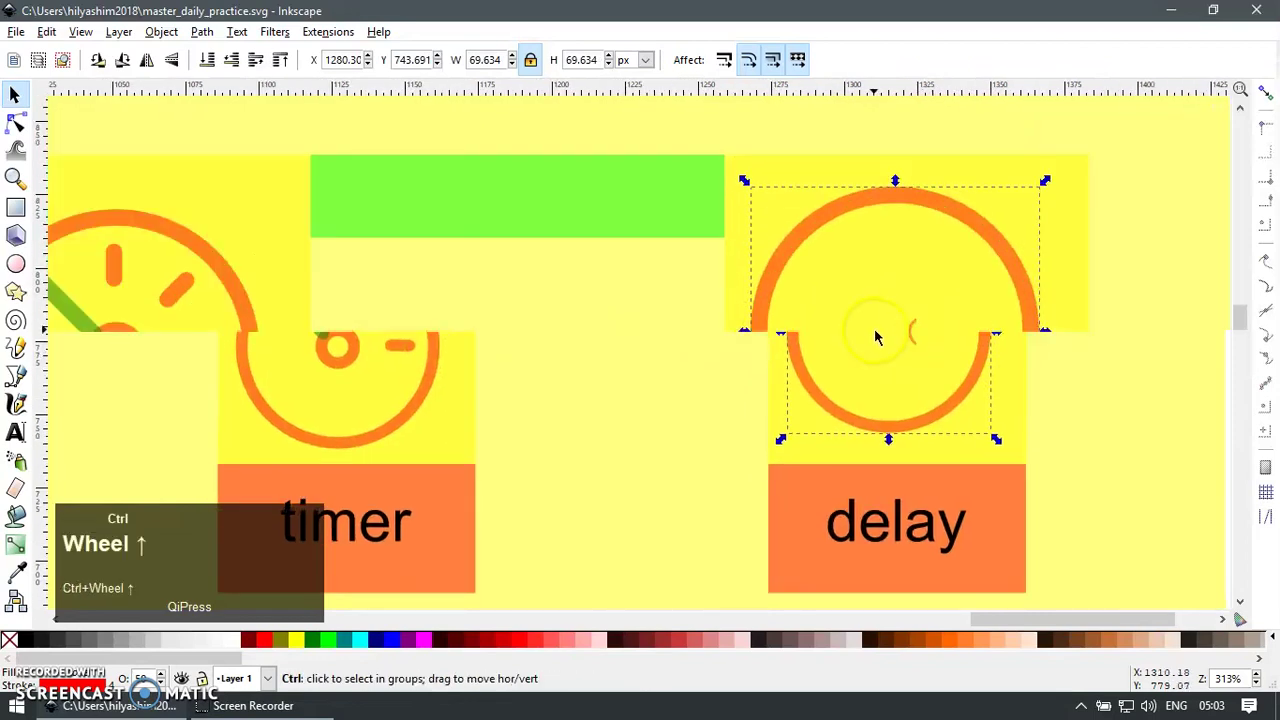
pyautogui.press('e')
pyautogui.moveTo(772, 240); pyautogui.dragTo(846, 293)
pyautogui.press('Delete')
# Step: Draw a green-outlined square about 13 px wide over the top of the delay circle and rotate it 45° counter-clockwise
pyautogui.press('r')
pyautogui.moveTo(886, 172); pyautogui.dragTo(948, 228)
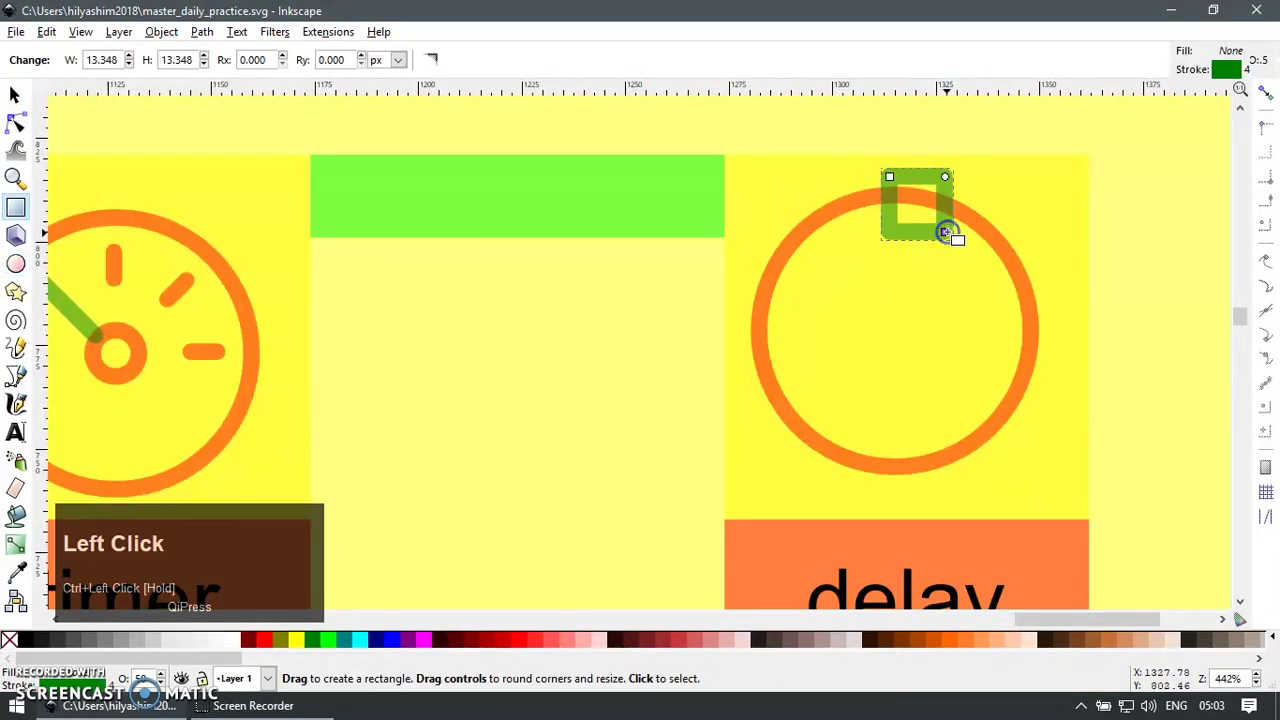
pyautogui.press('s')
pyautogui.press('[')
pyautogui.press('[')
pyautogui.press('[')
pyautogui.scroll(2, 944, 203)
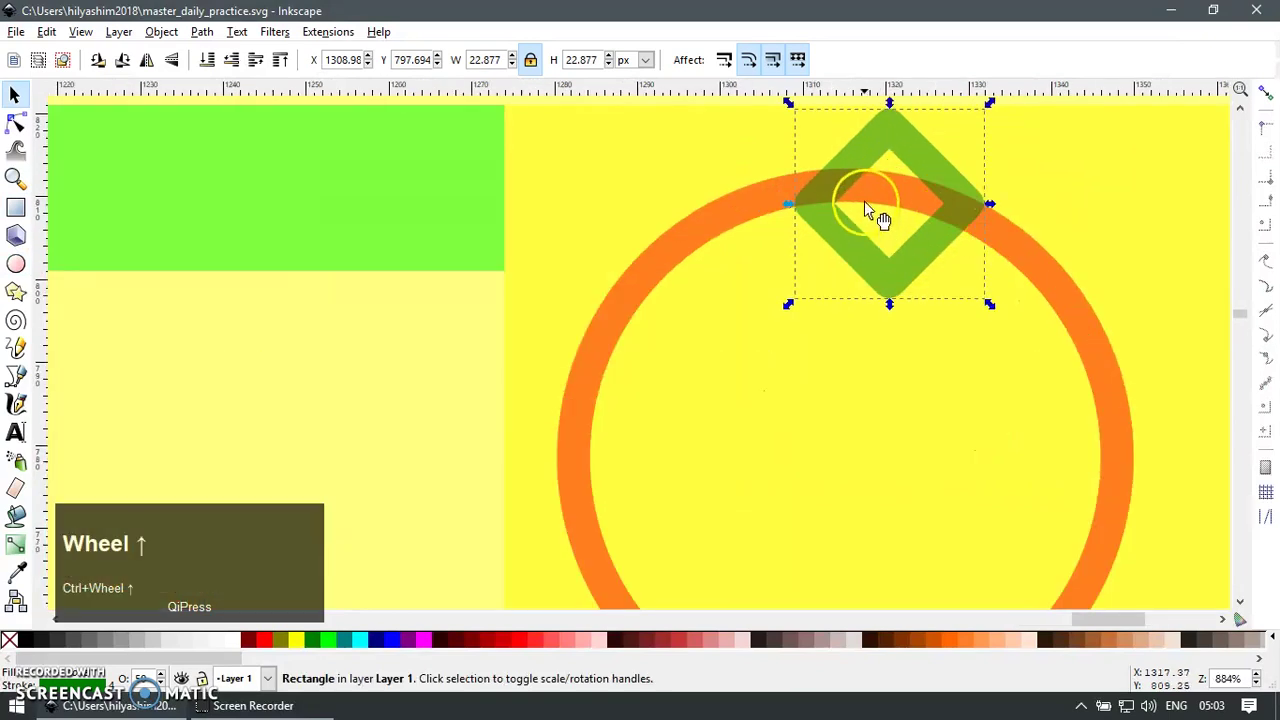
# Step: Convert the delay circle to a path
pyautogui.press('F2')
pyautogui.hotkey('ctrl', 'shift', 'c')
pyautogui.scroll(1, 900, 220)
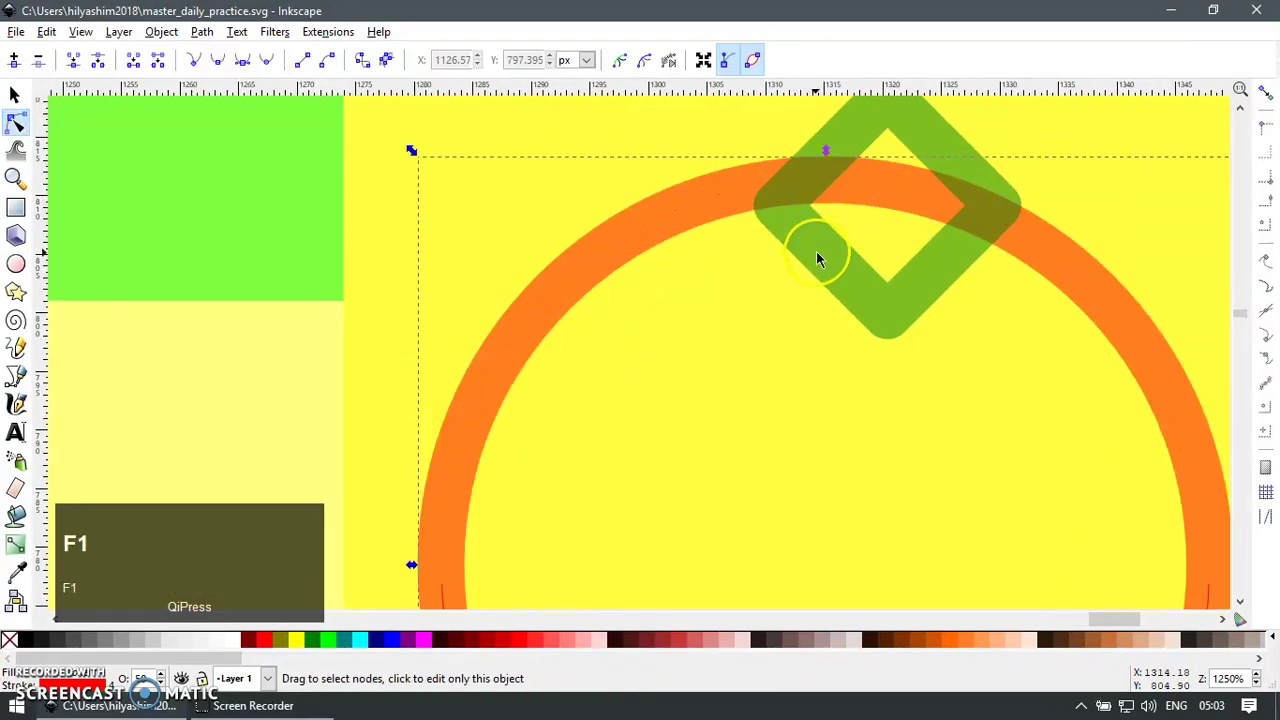
# Step: Move the green diamond slightly right and up over the delay circle's upper edge and tilt it slightly
pyautogui.press('F1')
pyautogui.click(842, 221)
pyautogui.moveTo(842, 221); pyautogui.dragTo(904, 265)
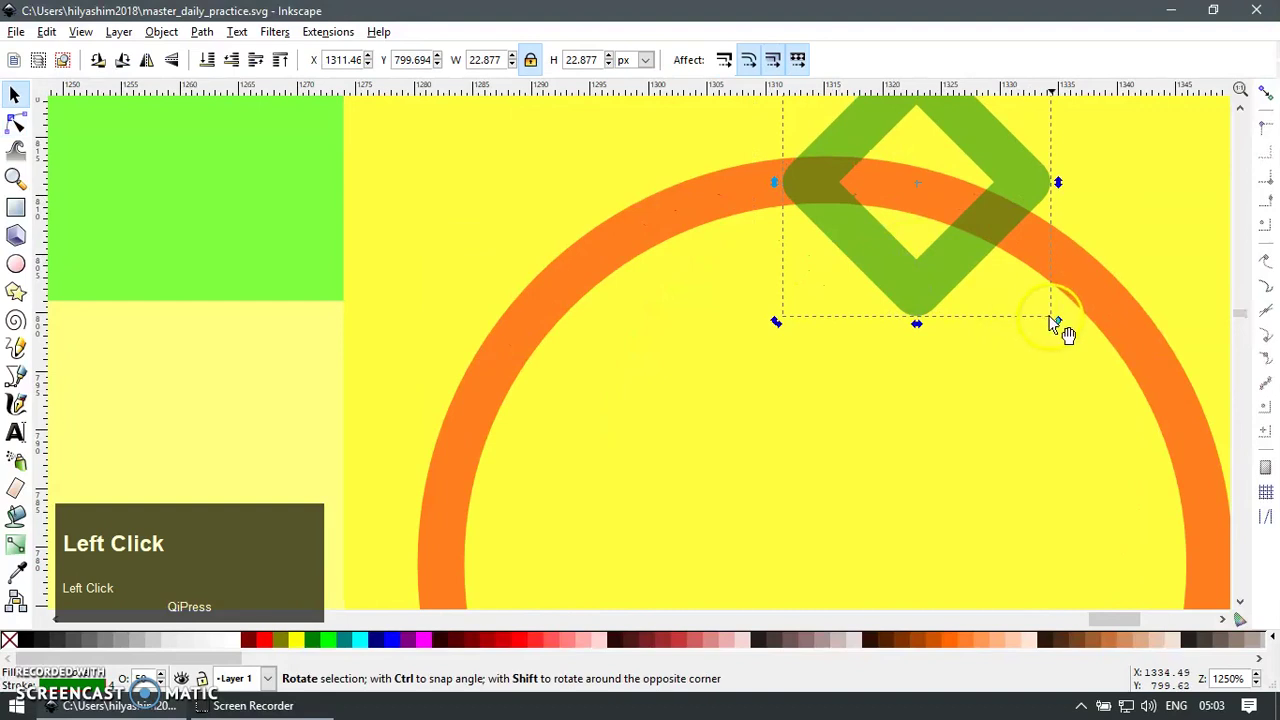
pyautogui.moveTo(1052, 322); pyautogui.dragTo(1048, 326)
pyautogui.scroll(-3, 955, 280)
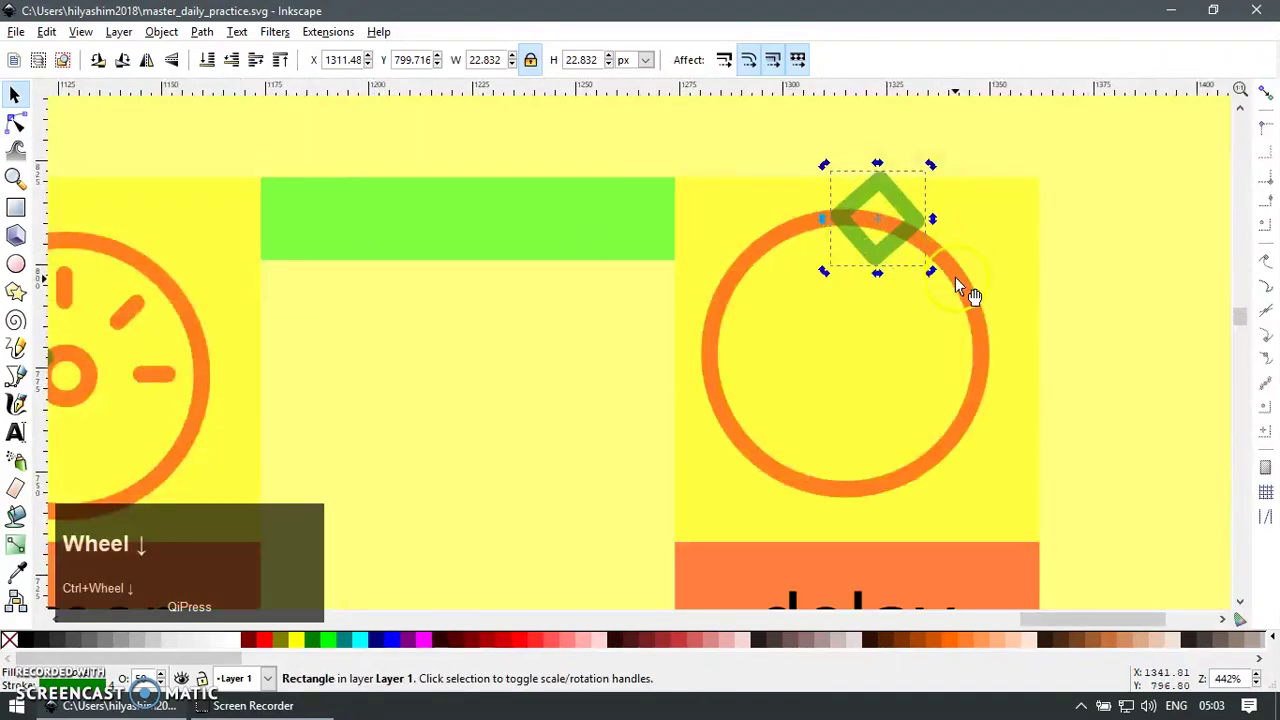
# Step: Rotate the green square 60° counter-clockwise around the delay circle, using a duplicate circle enlarged to about 122 px as pivot
pyautogui.click(955, 280)
pyautogui.hotkey('ctrl', 'd')
pyautogui.moveTo(997, 207); pyautogui.dragTo(1138, 96)
pyautogui.keyDown('shift'); pyautogui.click(903, 214); pyautogui.keyUp('shift')
pyautogui.press('[')
pyautogui.press('[')
pyautogui.press('[')
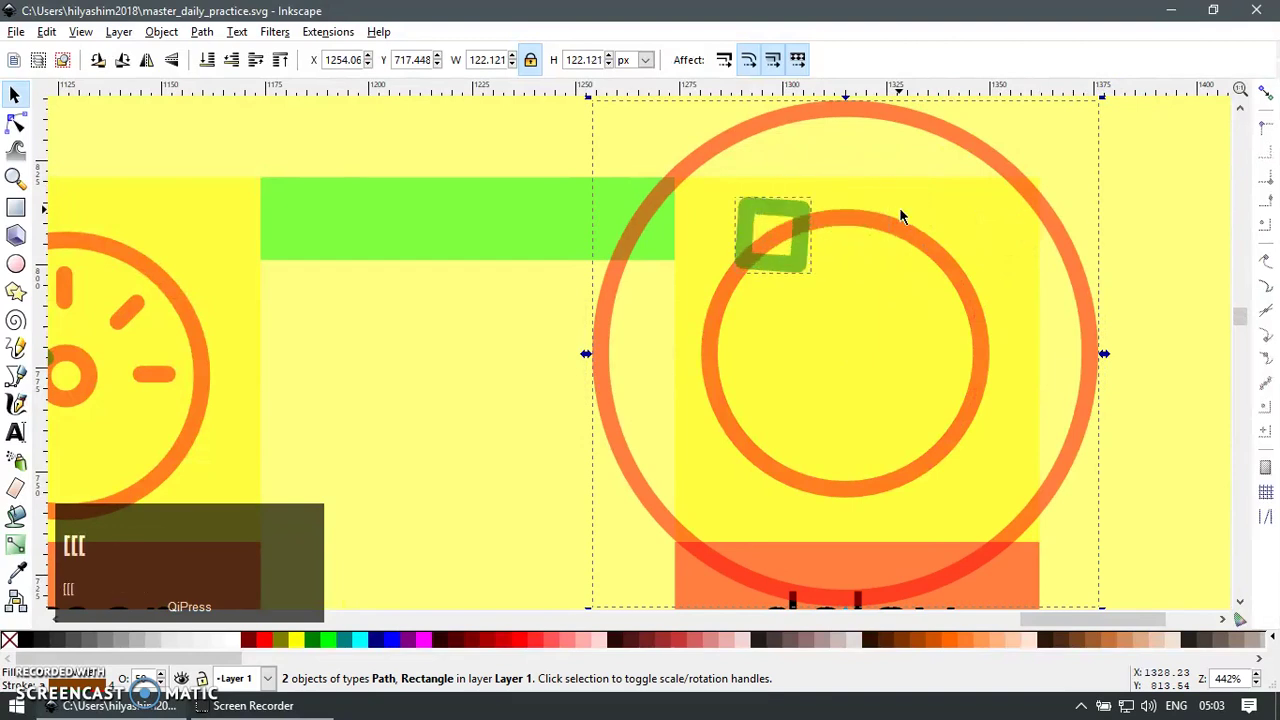
pyautogui.press('[')
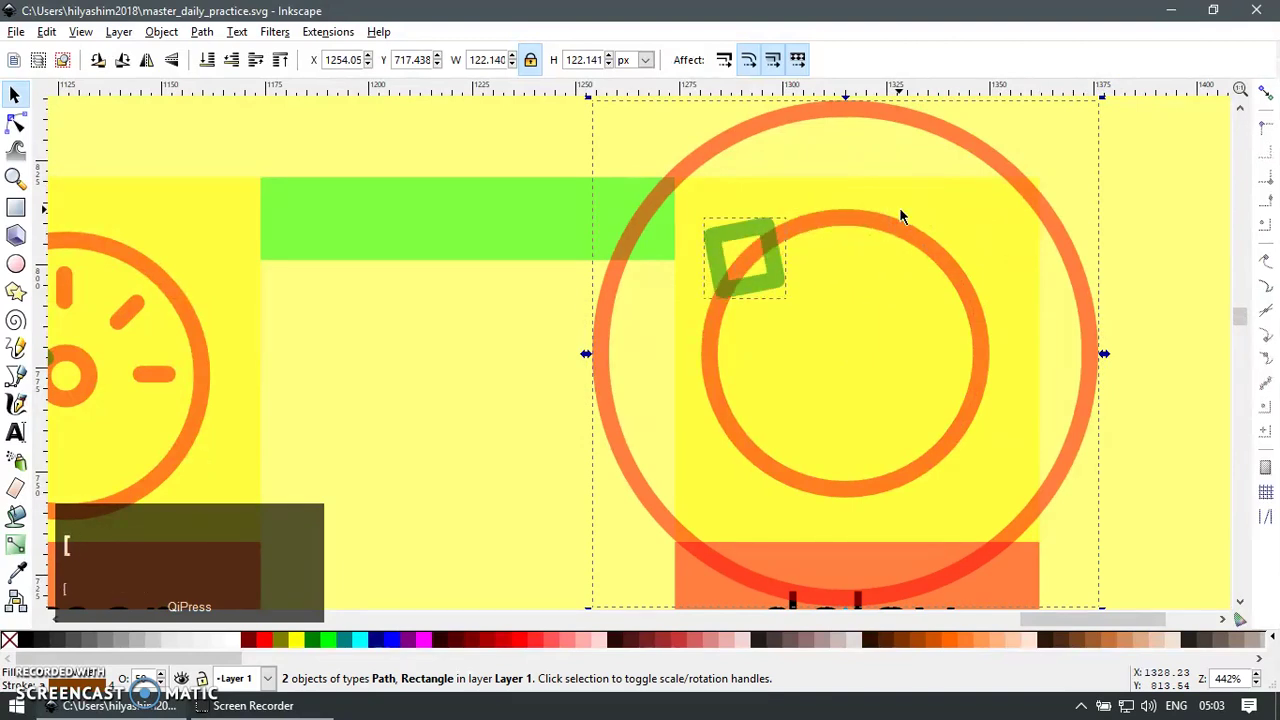
pyautogui.press('Escape')
# Step: Convert the green square to a path, remove its upper-right corner node to leave an open arrowhead, and nudge it onto the circle
pyautogui.press('F2')
pyautogui.click(748, 246)
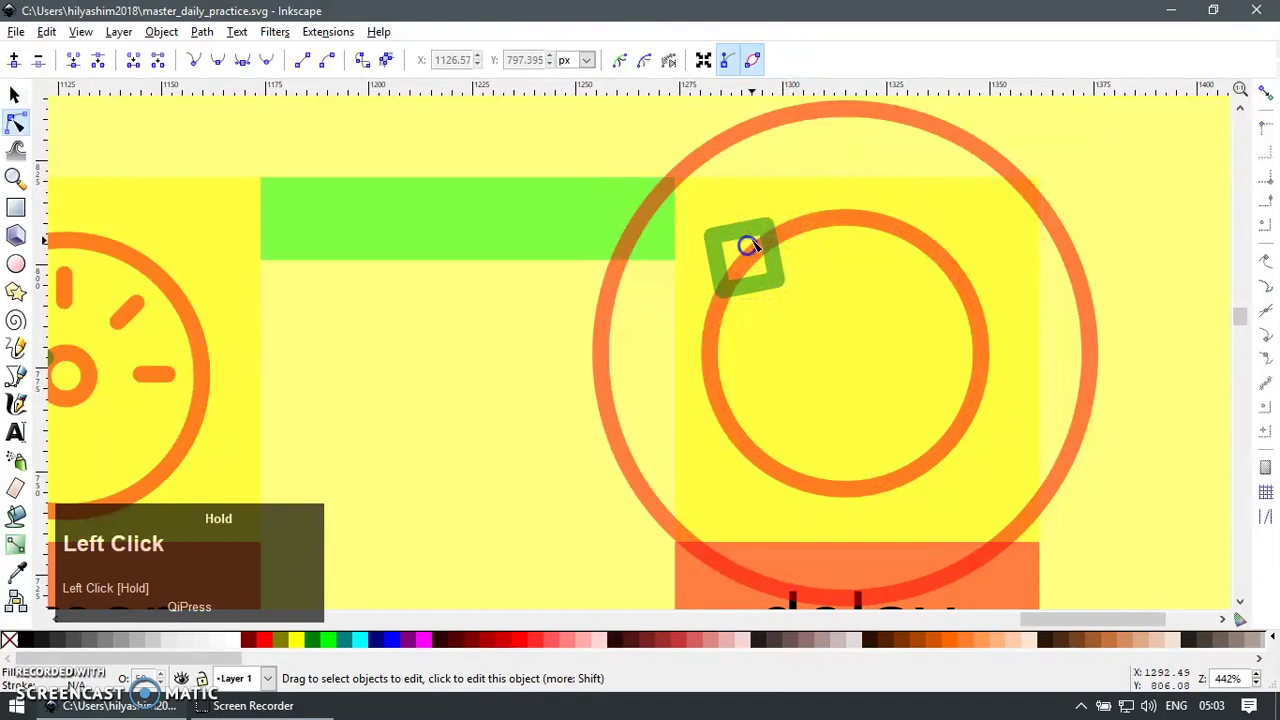
pyautogui.hotkey('ctrl', 'shift', 'c')
pyautogui.click(760, 232)
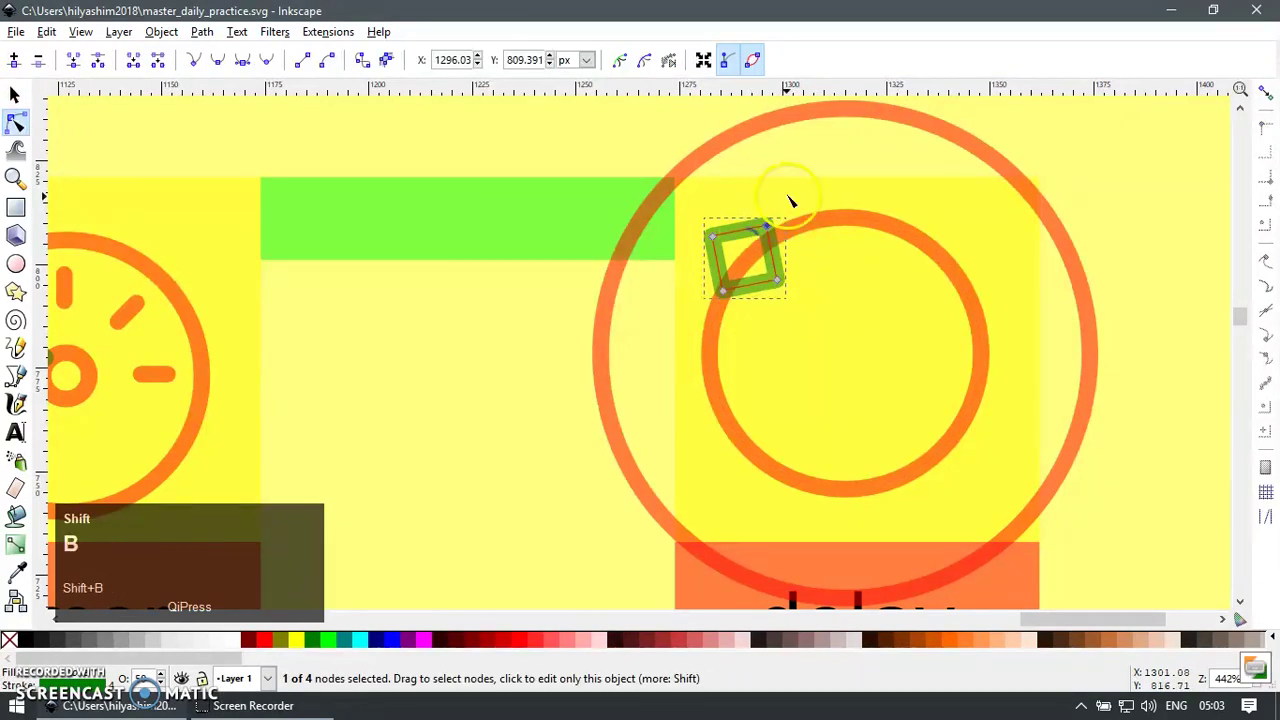
pyautogui.press('Delete')
pyautogui.press('F1')
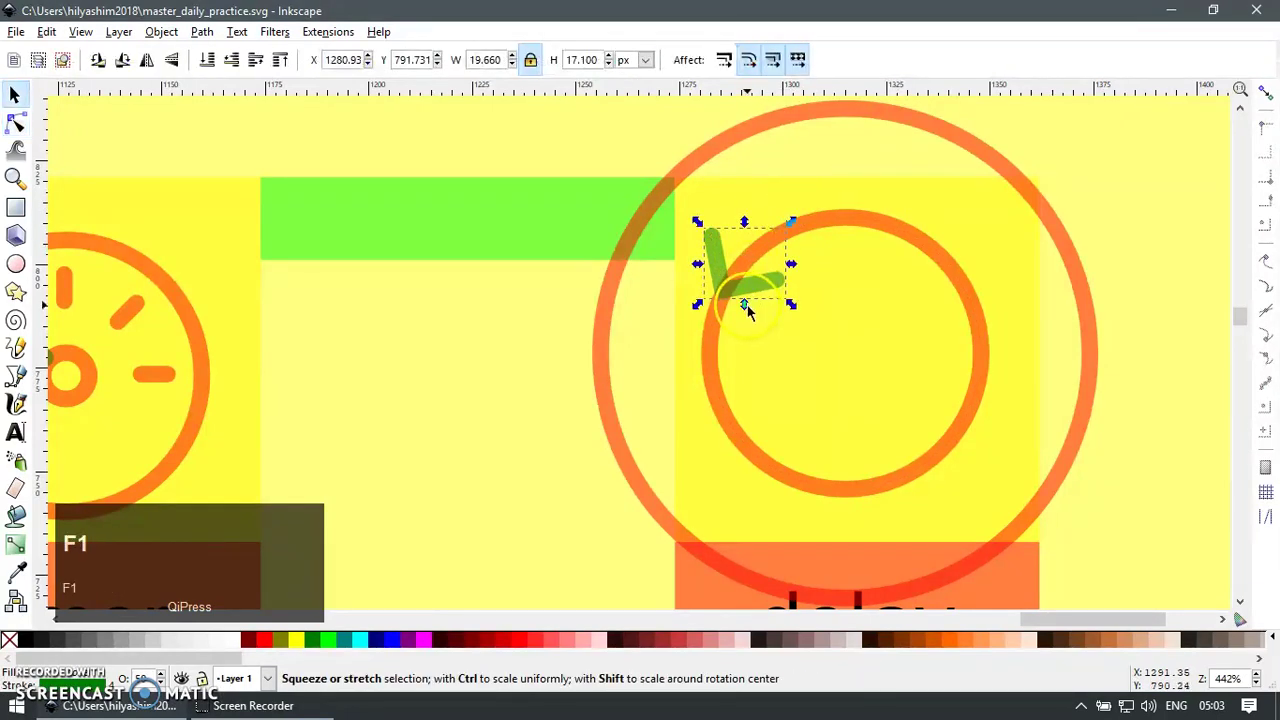
pyautogui.scroll(1, 760, 292)
pyautogui.click(760, 290)
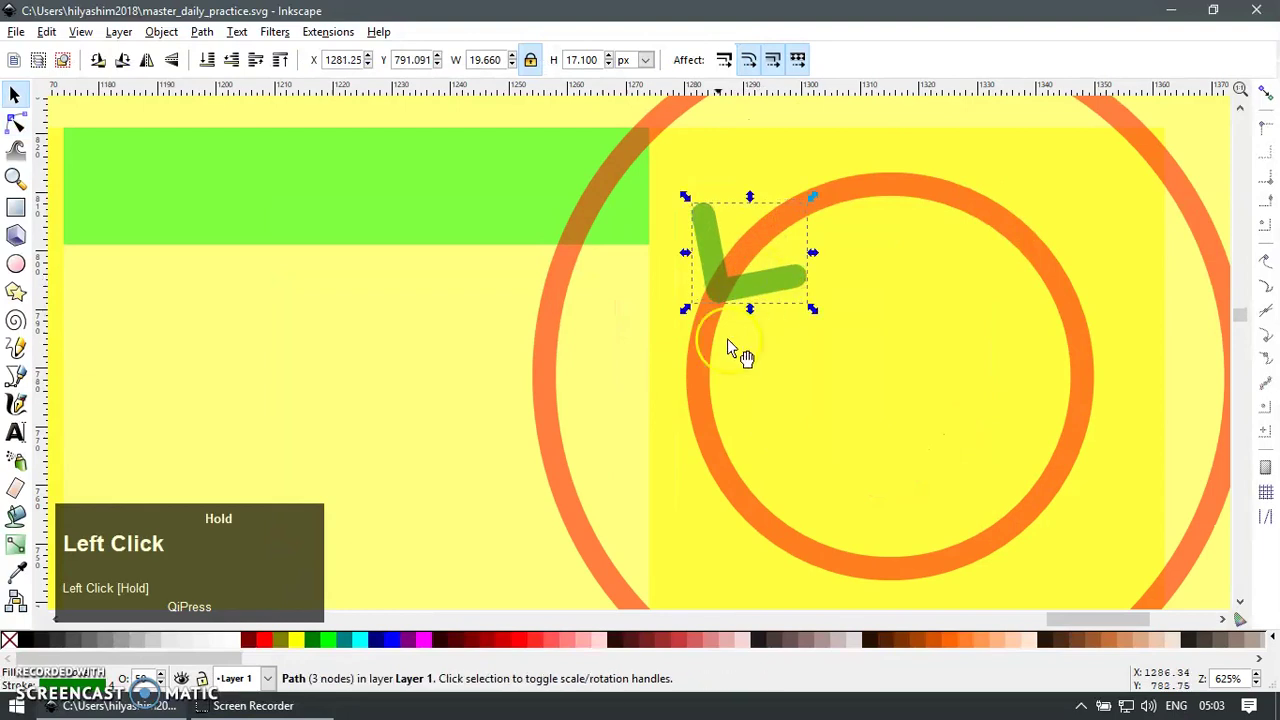
# Step: Open the delay circle by adding a node at the arrowhead's tip and deleting the segment down to the nine o'clock node
pyautogui.click(698, 395)
pyautogui.press('F2')
pyautogui.scroll(2, 726, 309)
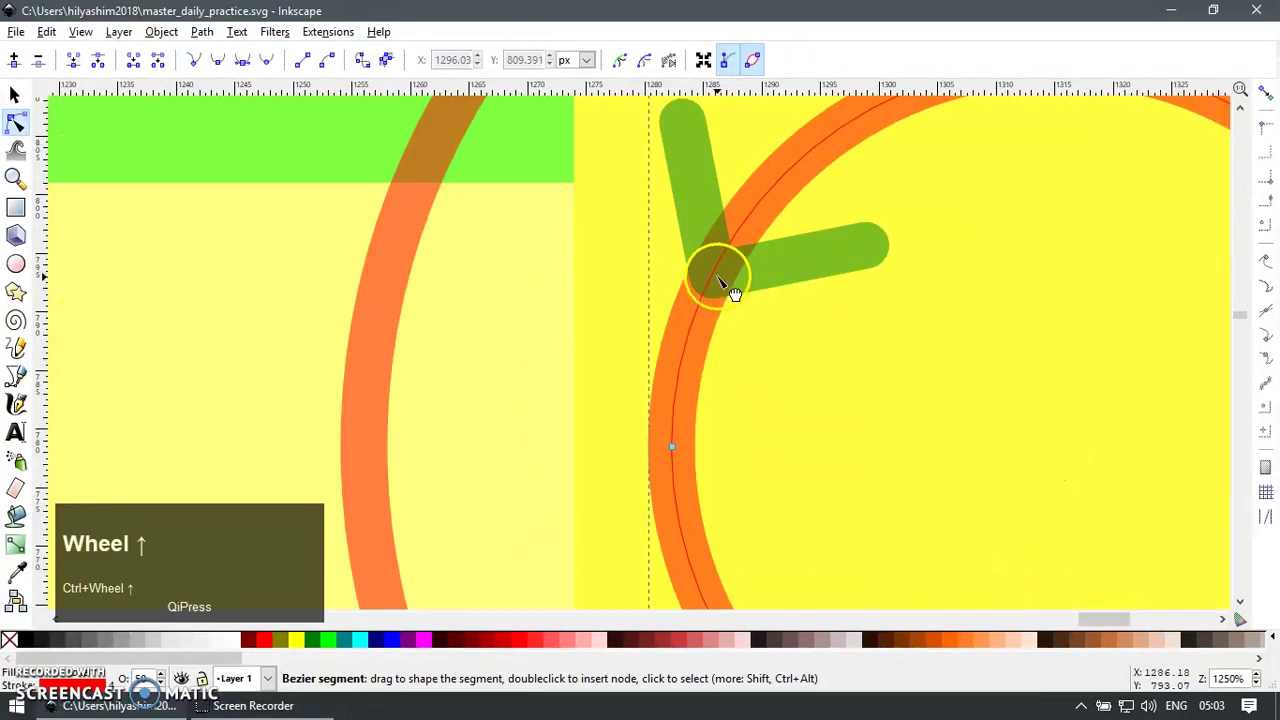
pyautogui.press('F2')
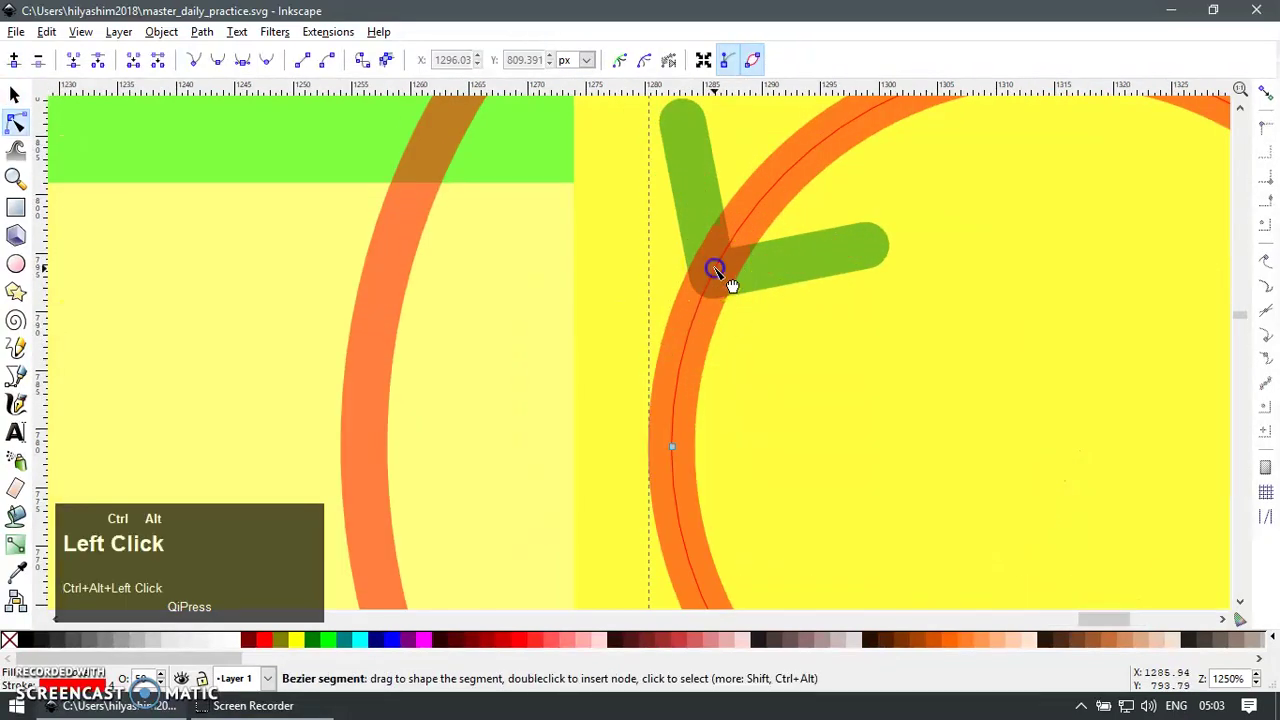
pyautogui.moveTo(803, 234); pyautogui.dragTo(651, 380)
pyautogui.hotkey('alt', 'Delete')
pyautogui.scroll(-4, 643, 294)
pyautogui.press('F1')
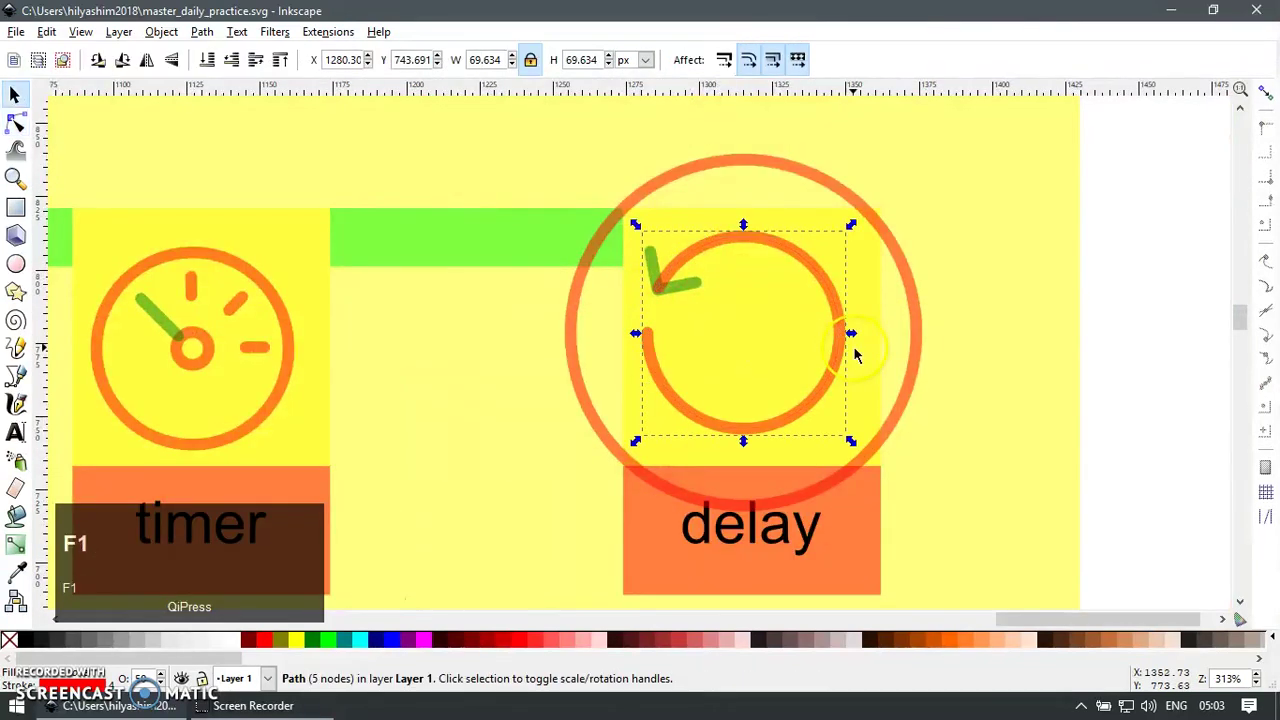
# Step: Draw the delay clock's hands as one bent line from near twelve o'clock through the centre toward four o'clock
pyautogui.scroll(2, 770, 351)
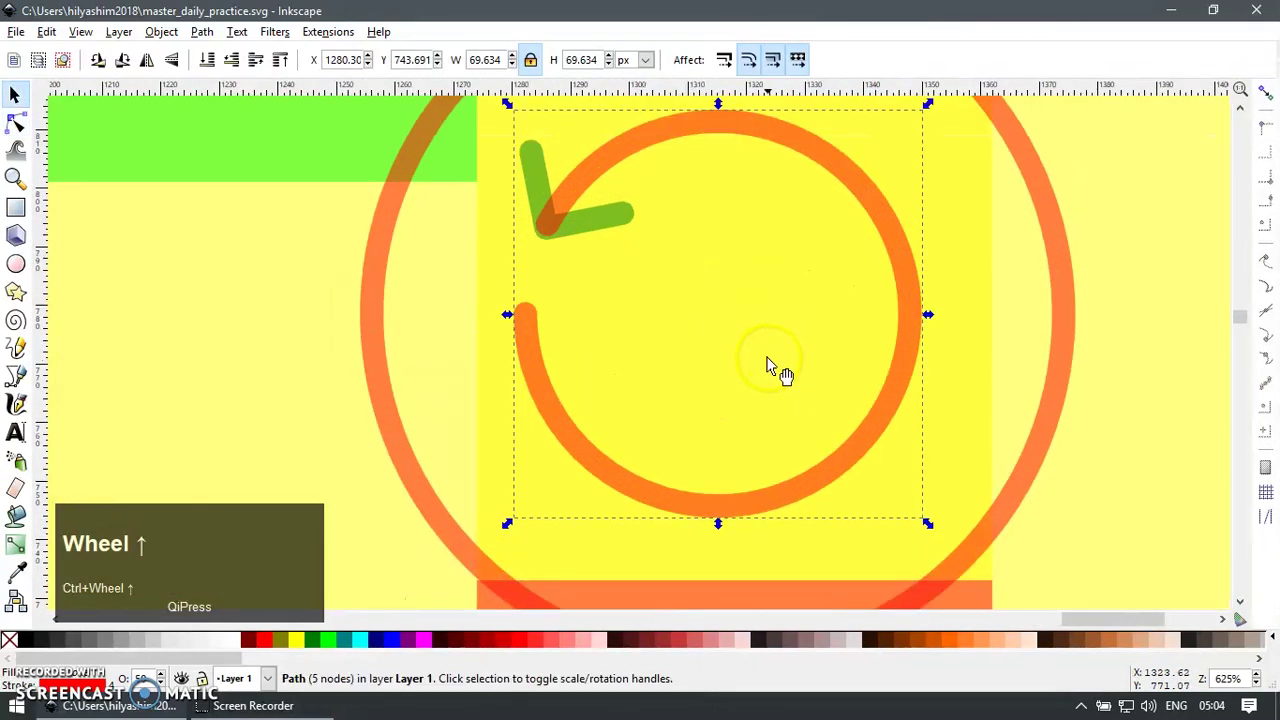
pyautogui.press('b')
pyautogui.click(722, 197)
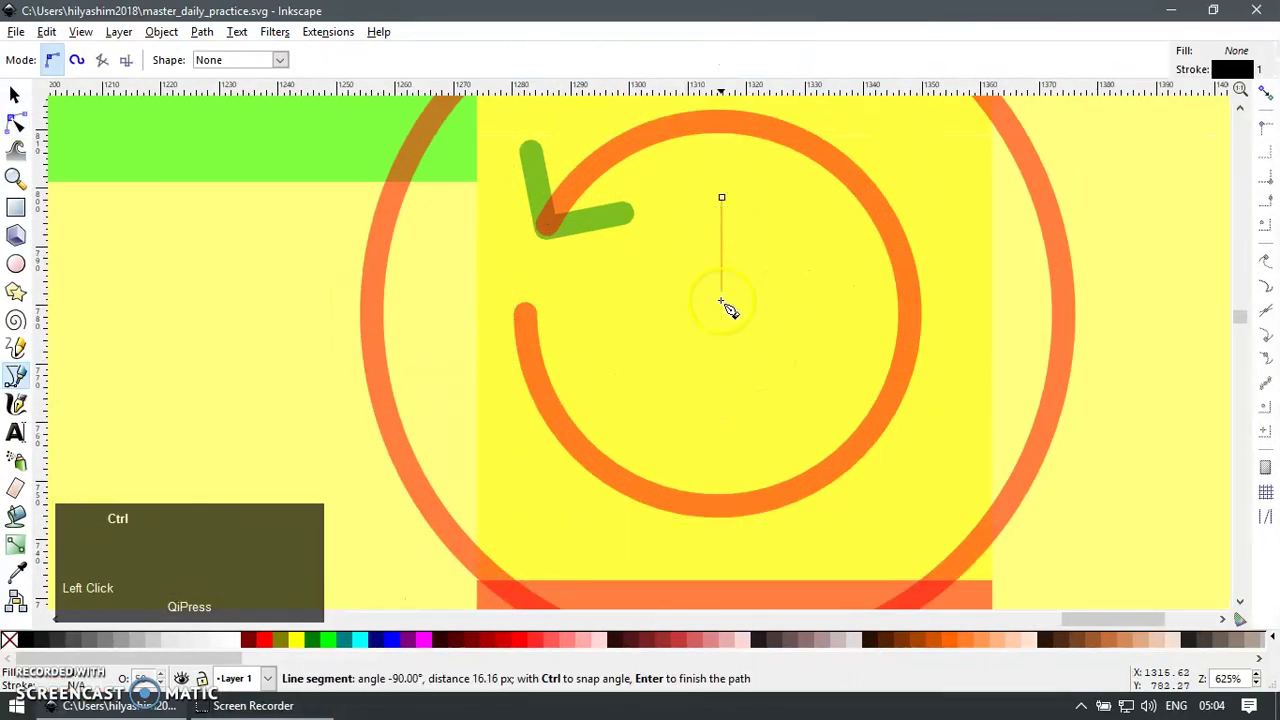
pyautogui.click(823, 388)
pyautogui.press('Return')
# Step: Copy the delay circle's style onto the clock hands and delete the enlarged outer circle
pyautogui.press('F1')
pyautogui.click(880, 229)
pyautogui.hotkey('ctrl', 'c')
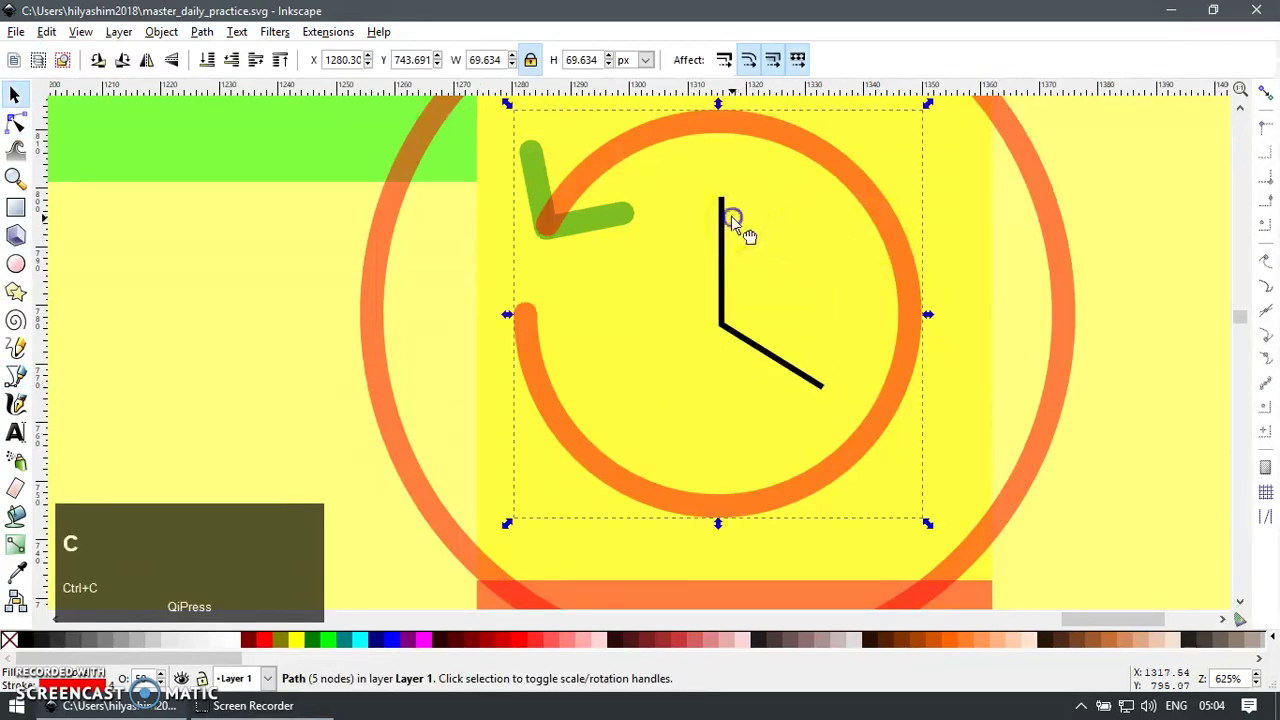
pyautogui.click(722, 216)
pyautogui.hotkey('ctrl', 'shift', 'v')
pyautogui.scroll(-2, 899, 265)
pyautogui.press('Delete')
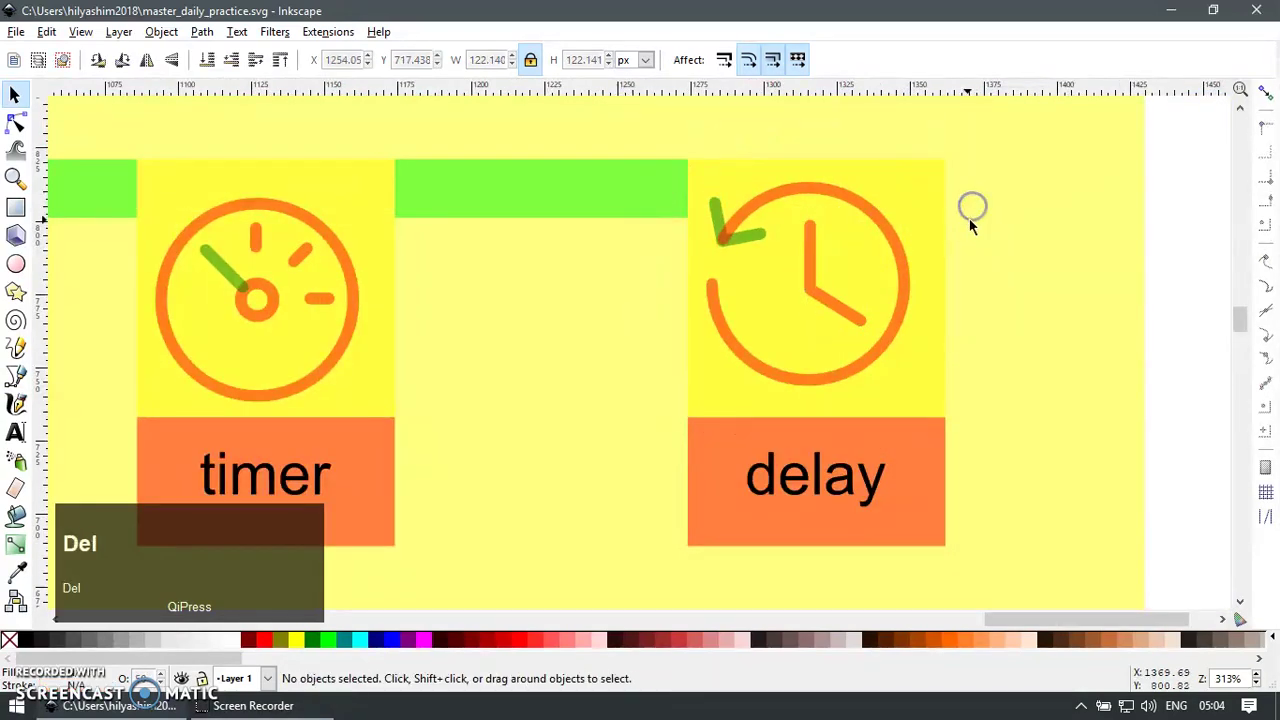
# Step: Resize the whole add-item cart to 88 px wide and 64 px high, with the proportions unlocked
pyautogui.scroll(-3, 971, 210)
pyautogui.keyDown('shift'); pyautogui.rightClick(800, 323); pyautogui.keyUp('shift')
pyautogui.click(649, 519)
pyautogui.press('z')
pyautogui.moveTo(543, 200); pyautogui.dragTo(601, 383)
pyautogui.press('F1')
pyautogui.moveTo(325, 395); pyautogui.dragTo(852, 215)
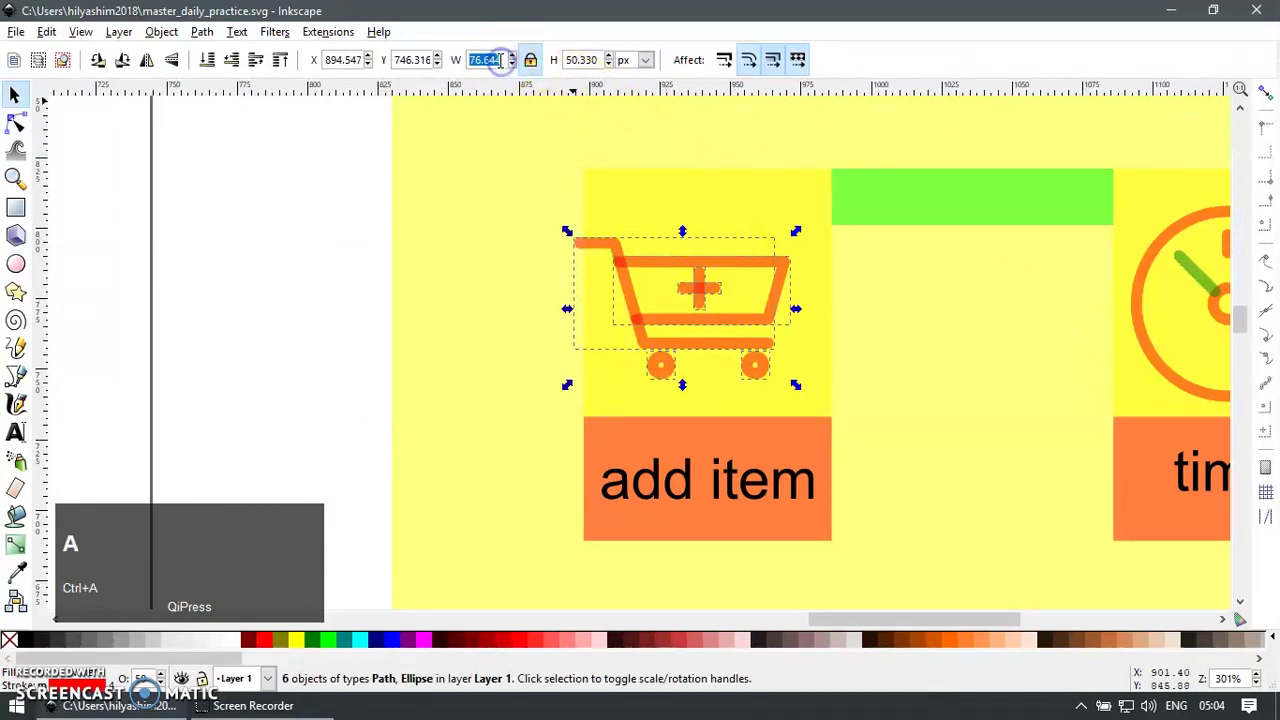
pyautogui.write('88')
pyautogui.press('Return')
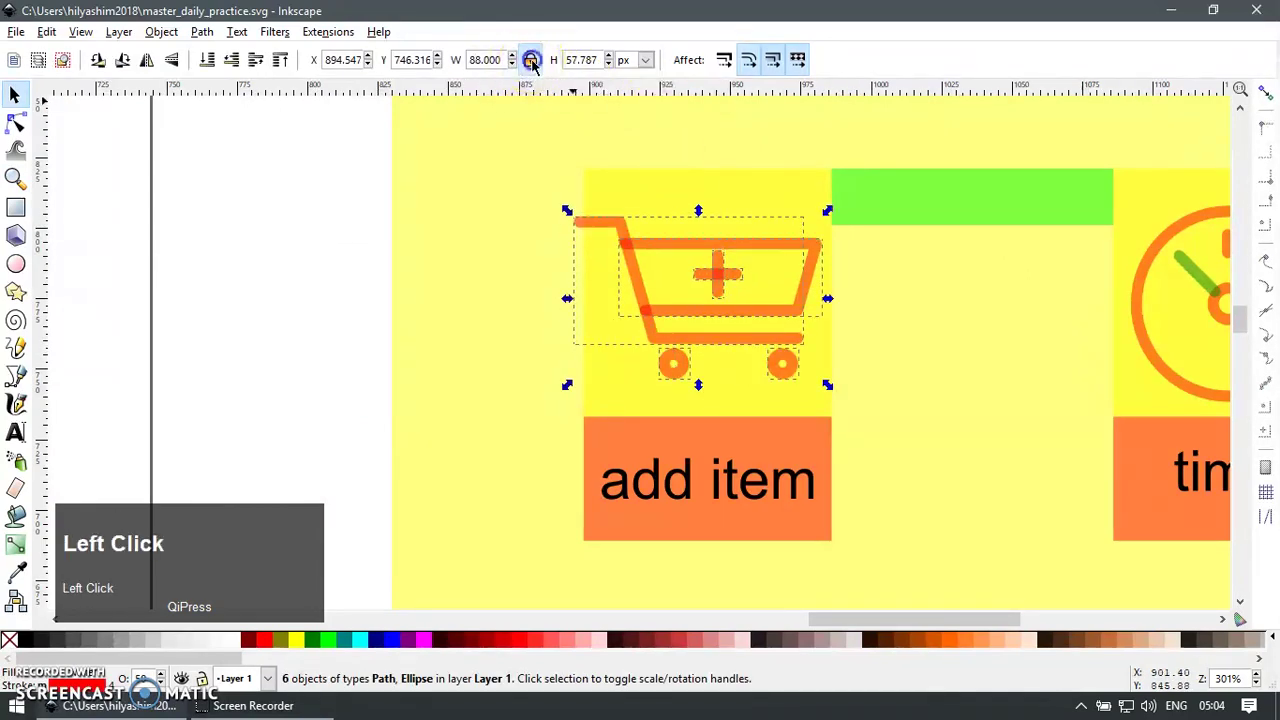
pyautogui.write('64')
pyautogui.press('Return')
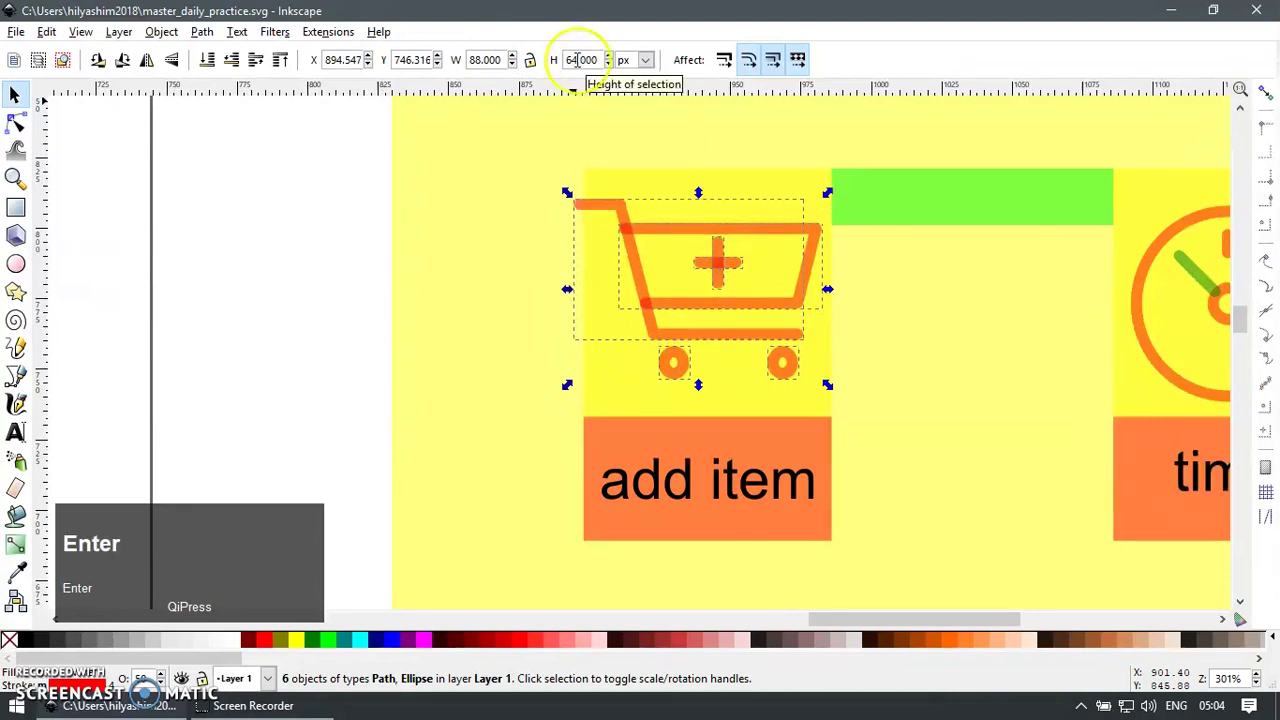
# Step: Group the cart parts and centre the group horizontally and vertically on the yellow box above the add item label
pyautogui.hotkey('ctrl', 'g')
pyautogui.keyDown('shift'); pyautogui.click(767, 192); pyautogui.keyUp('shift')
pyautogui.hotkey('ctrl', 'shift', 'a')
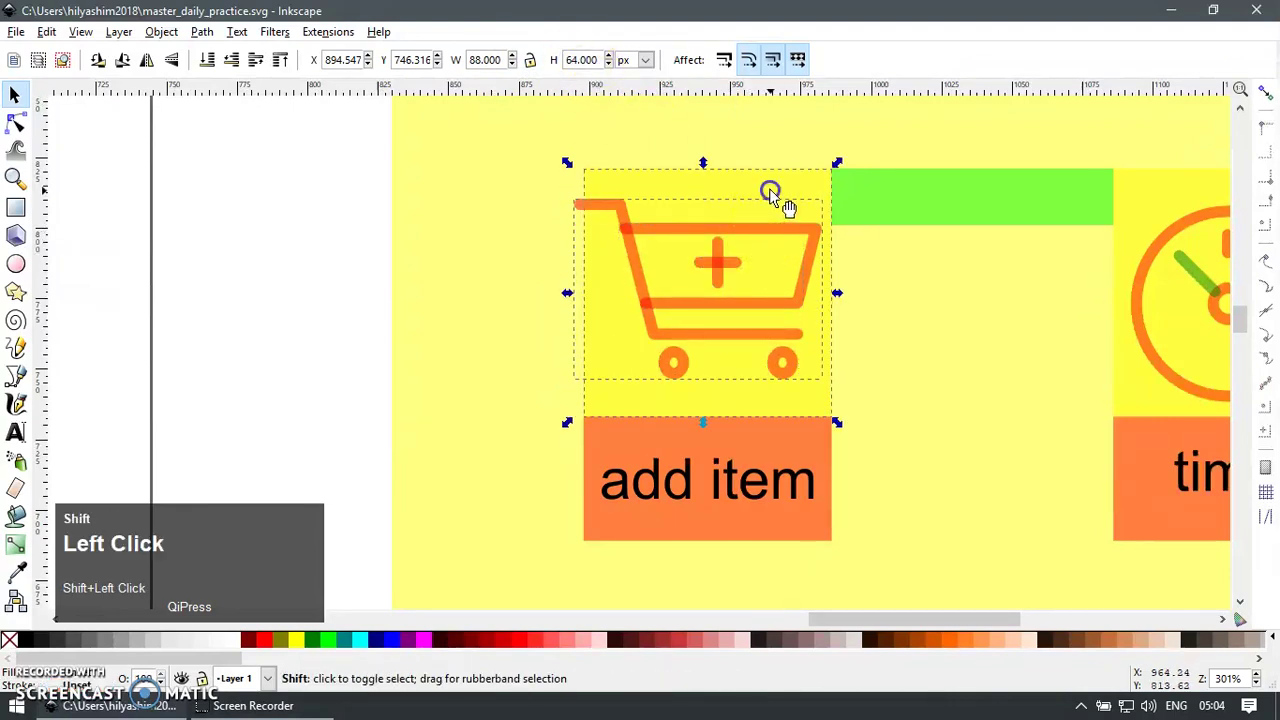
pyautogui.click(1044, 575)
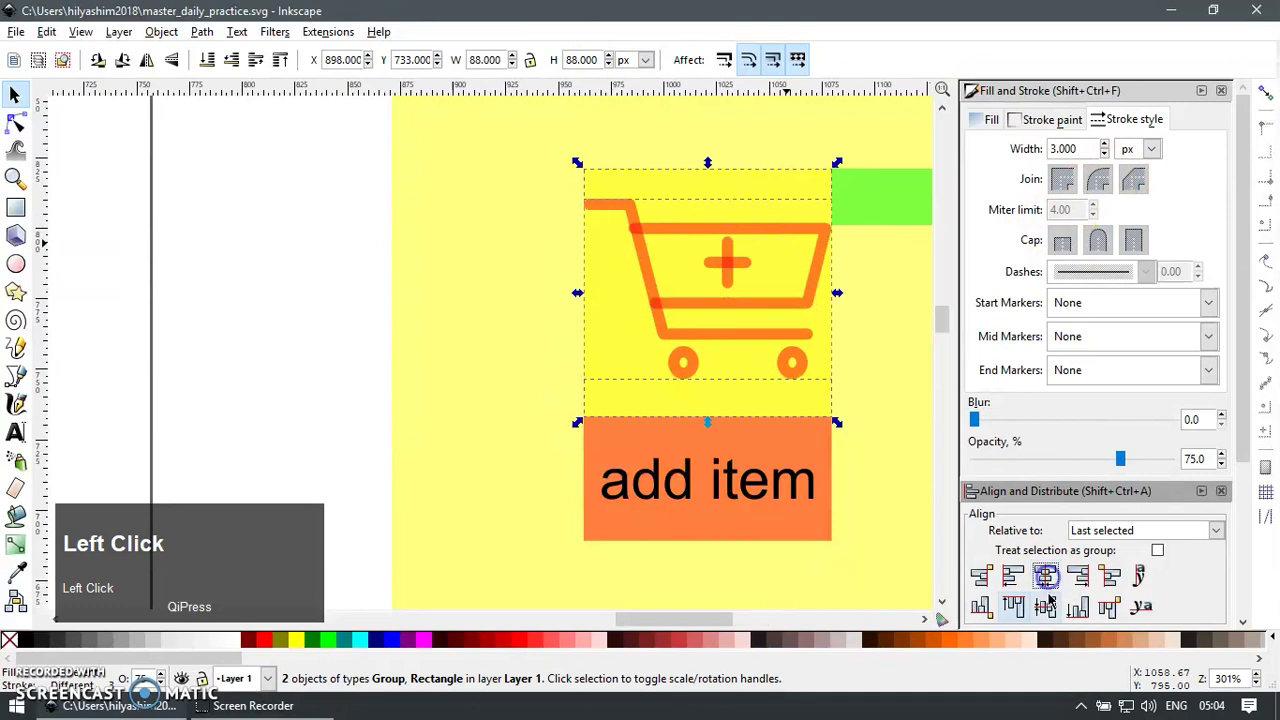
pyautogui.click(1045, 605)
pyautogui.press('F12')
# Step: Show the grid on the canvas
pyautogui.press('#')
pyautogui.hotkey('ctrl', 'a')
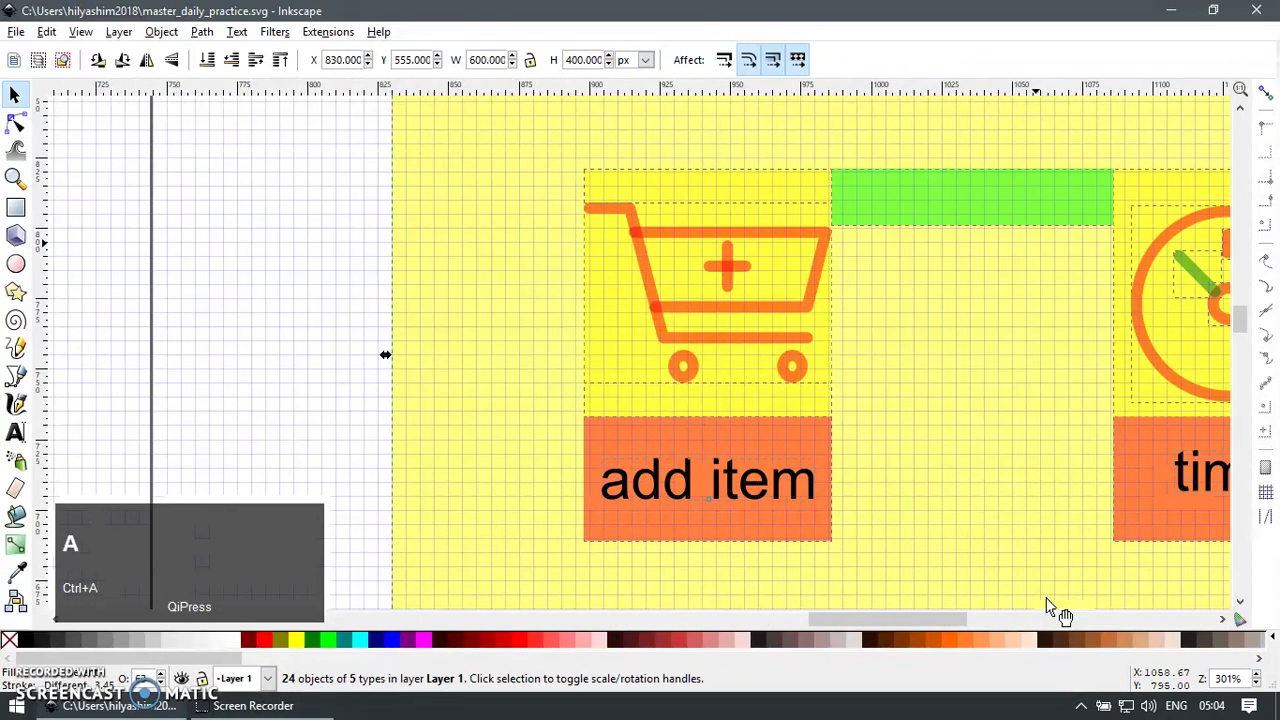
pyautogui.press('Escape')
# Step: Set the cart's left wheel to 12 px wide and 12 px high
pyautogui.press('z')
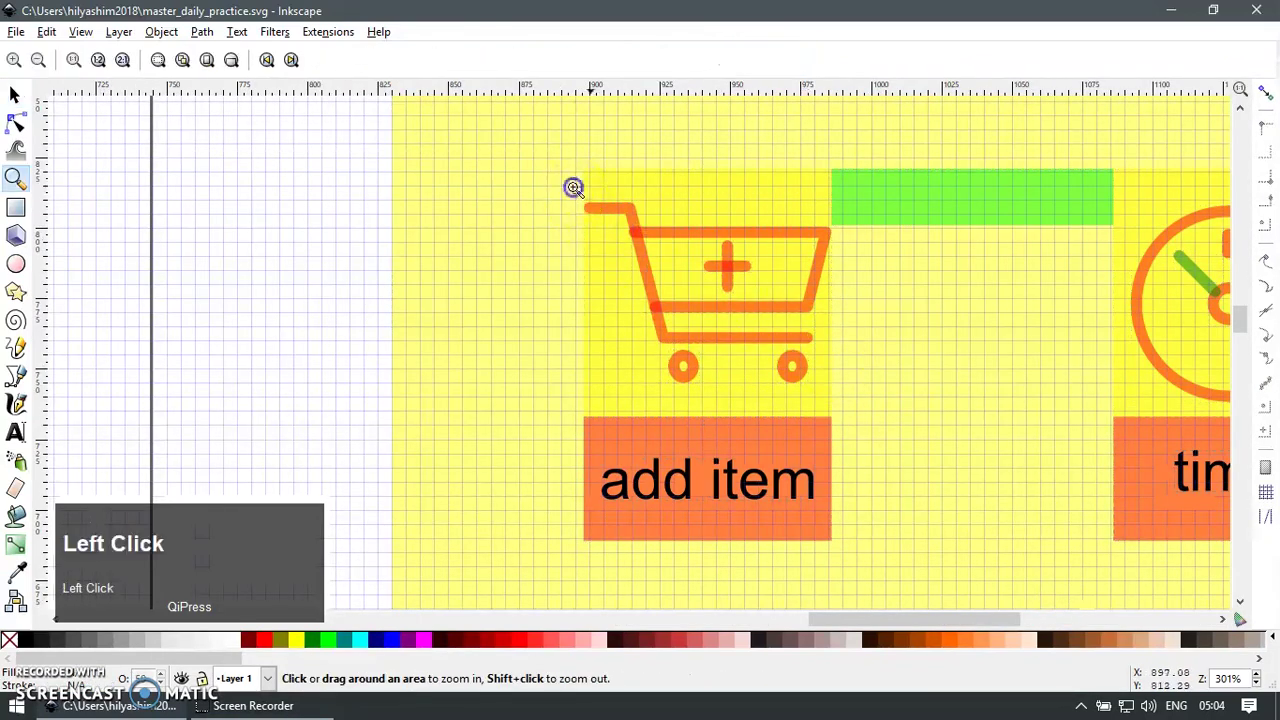
pyautogui.moveTo(575, 189); pyautogui.dragTo(800, 365)
pyautogui.press('F1')
pyautogui.keyDown('ctrl'); pyautogui.scroll(3, 720, 543); pyautogui.keyUp('ctrl')
pyautogui.click(652, 427)
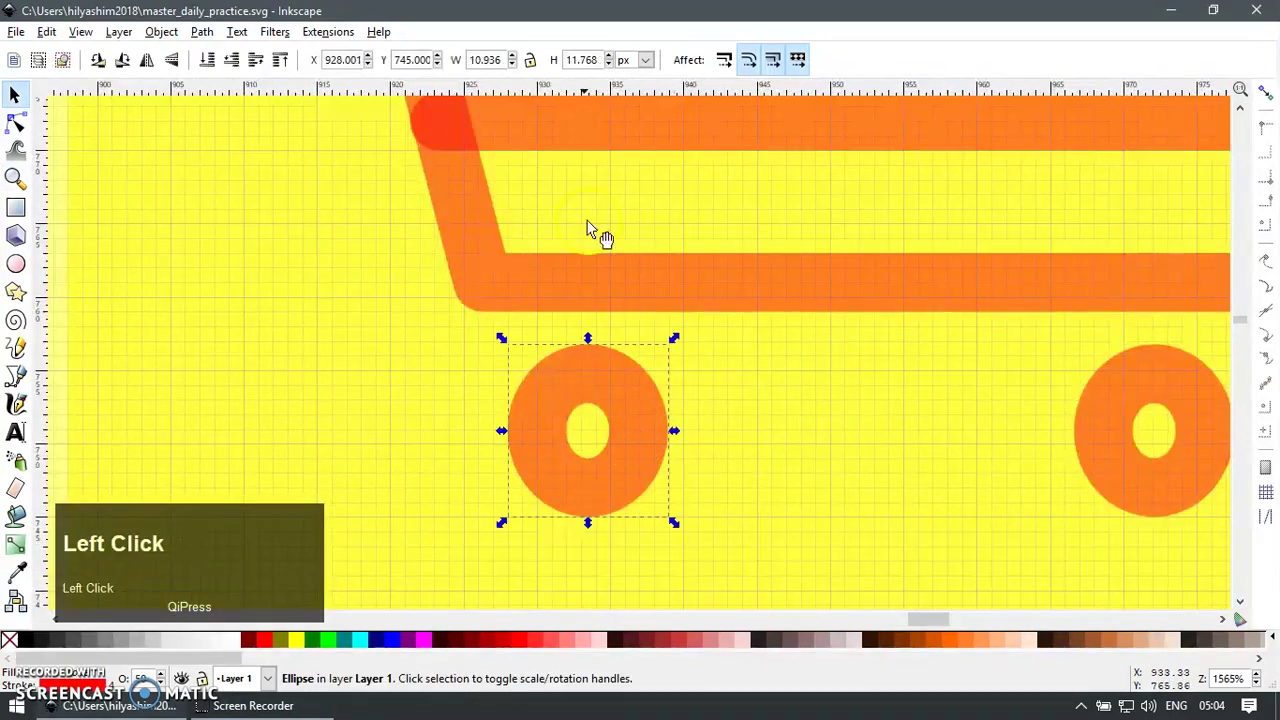
pyautogui.hotkey('ctrl', 'a')
pyautogui.write('12')
pyautogui.press('Tab')
pyautogui.write('12')
pyautogui.press('Return')
# Step: Convert the cart's left wheel to a path
pyautogui.press('F2')
pyautogui.hotkey('ctrl', 'shift', 'c')
pyautogui.press('F2')
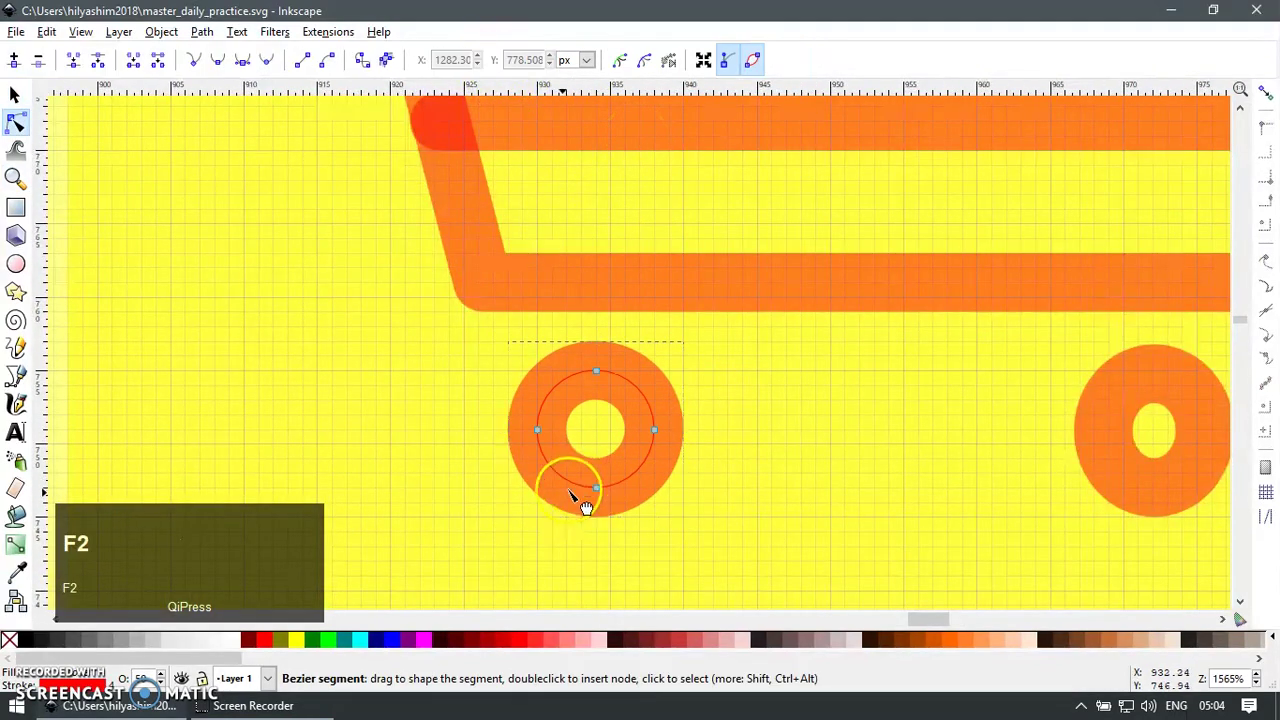
# Step: Move the cart's left wheel slightly left and down
pyautogui.press('F1')
pyautogui.click(563, 466)
pyautogui.click(563, 466)
pyautogui.hscroll(2, 580, 443)
pyautogui.press('F2')
pyautogui.press('F1')
pyautogui.click(458, 398)
pyautogui.moveTo(457, 395); pyautogui.dragTo(452, 401)
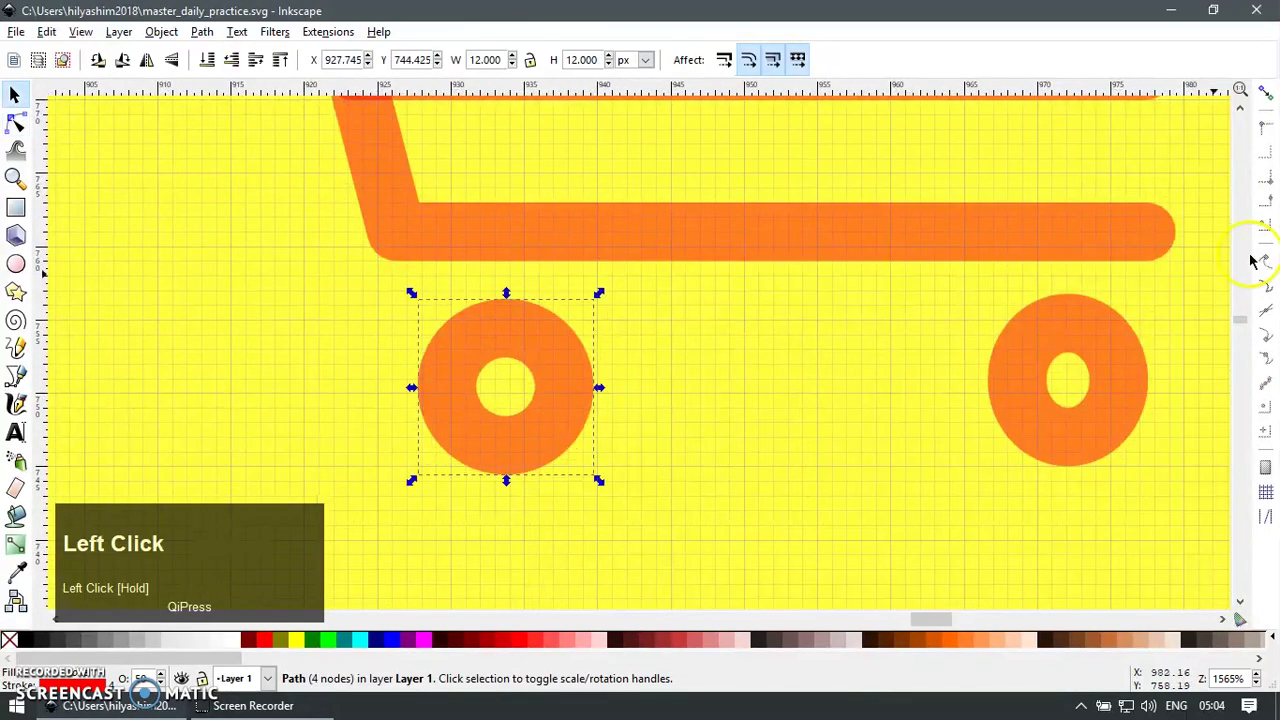
# Step: Enable snapping and move the cart's left wheel onto the nearest grid intersection
pyautogui.hotkey('shift', '5')
pyautogui.press('F2')
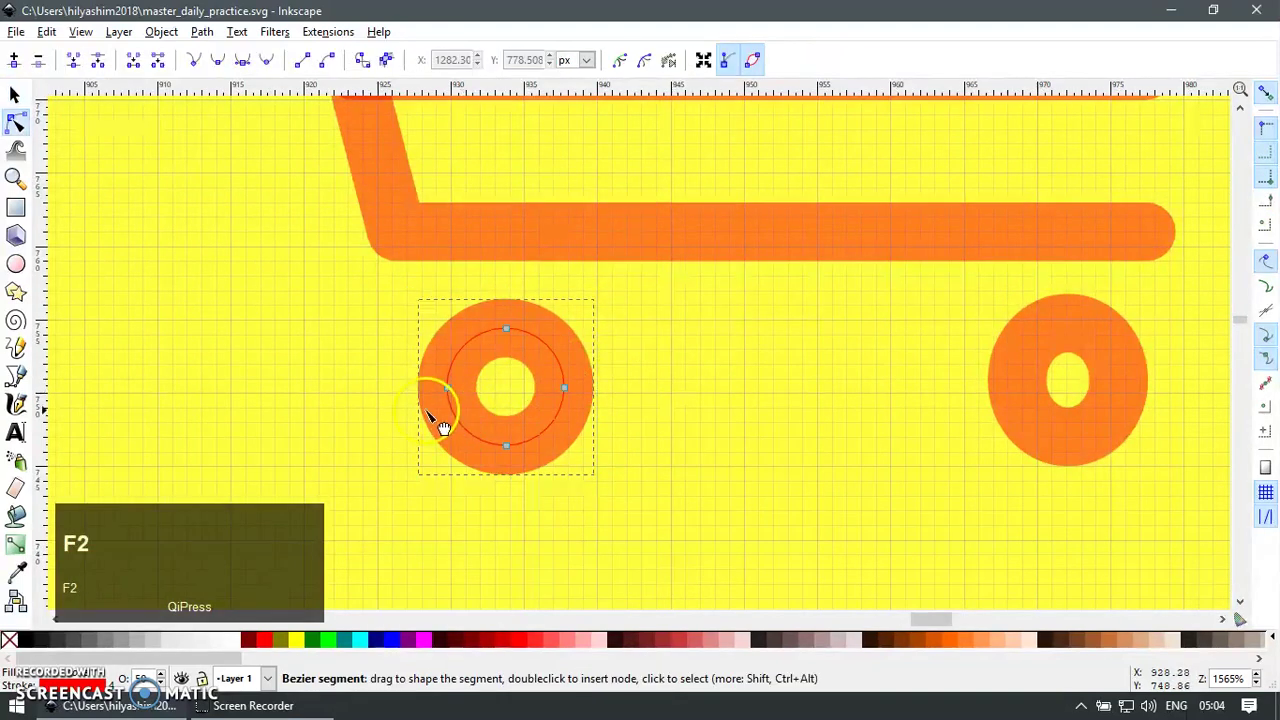
pyautogui.press('F1')
pyautogui.moveTo(452, 401); pyautogui.dragTo(455, 393)
# Step: Replace the cart's right wheel with a duplicate of the left wheel, placed level with it at X 964
pyautogui.click(1067, 425)
pyautogui.press('Delete')
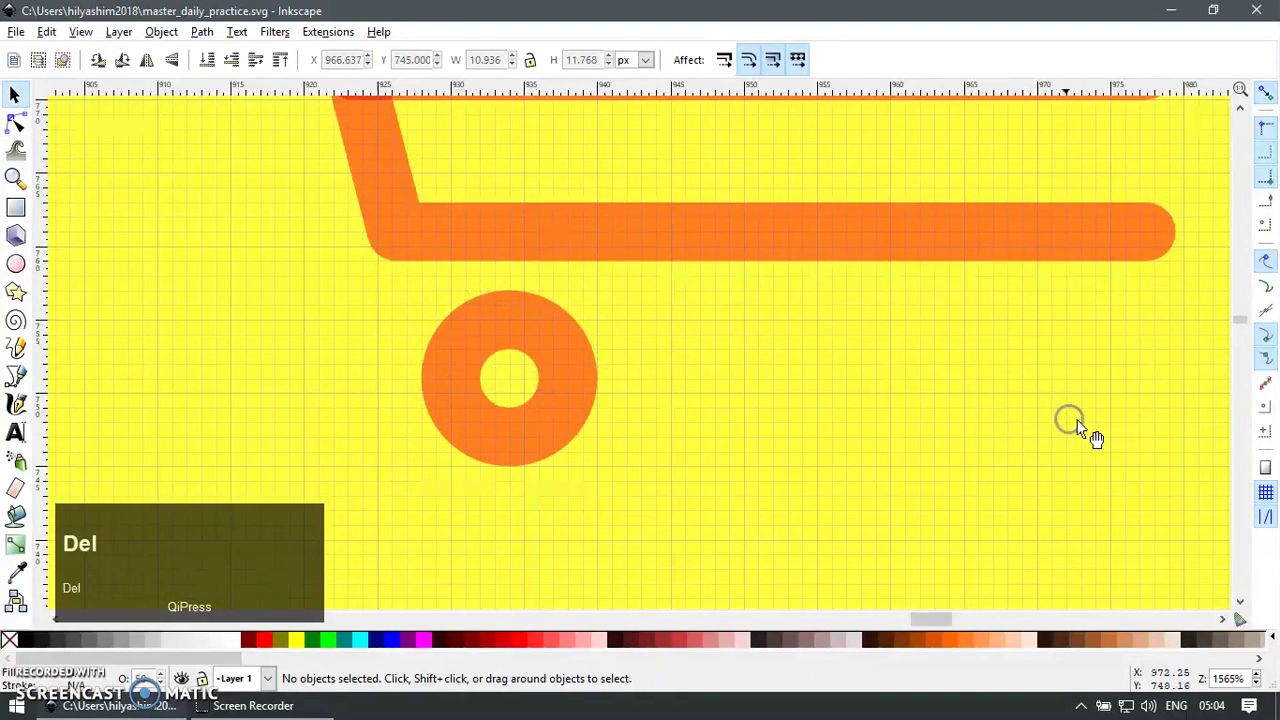
pyautogui.click(570, 360)
pyautogui.hotkey('ctrl', 'd')
pyautogui.moveTo(570, 360); pyautogui.dragTo(1117, 373)
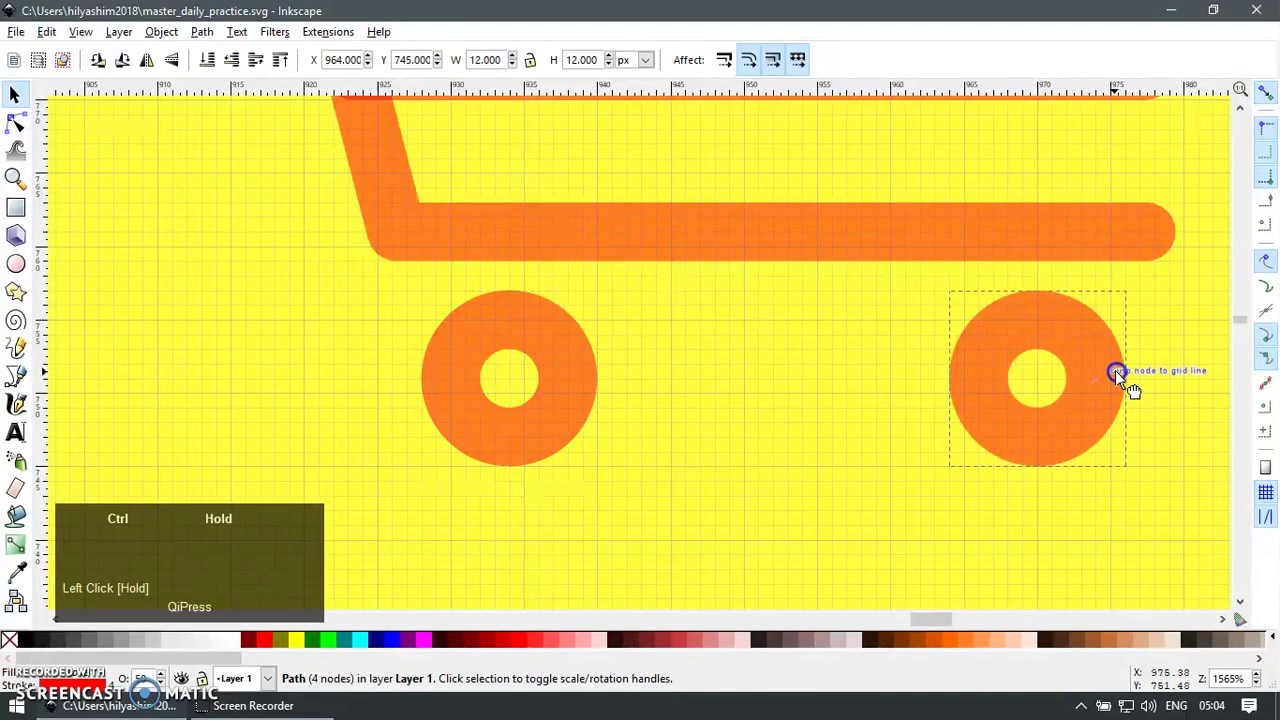
# Step: Colour the strokes of both cart wheels green
pyautogui.keyDown('shift'); pyautogui.click(472, 410); pyautogui.keyUp('shift')
pyautogui.click(311, 640)
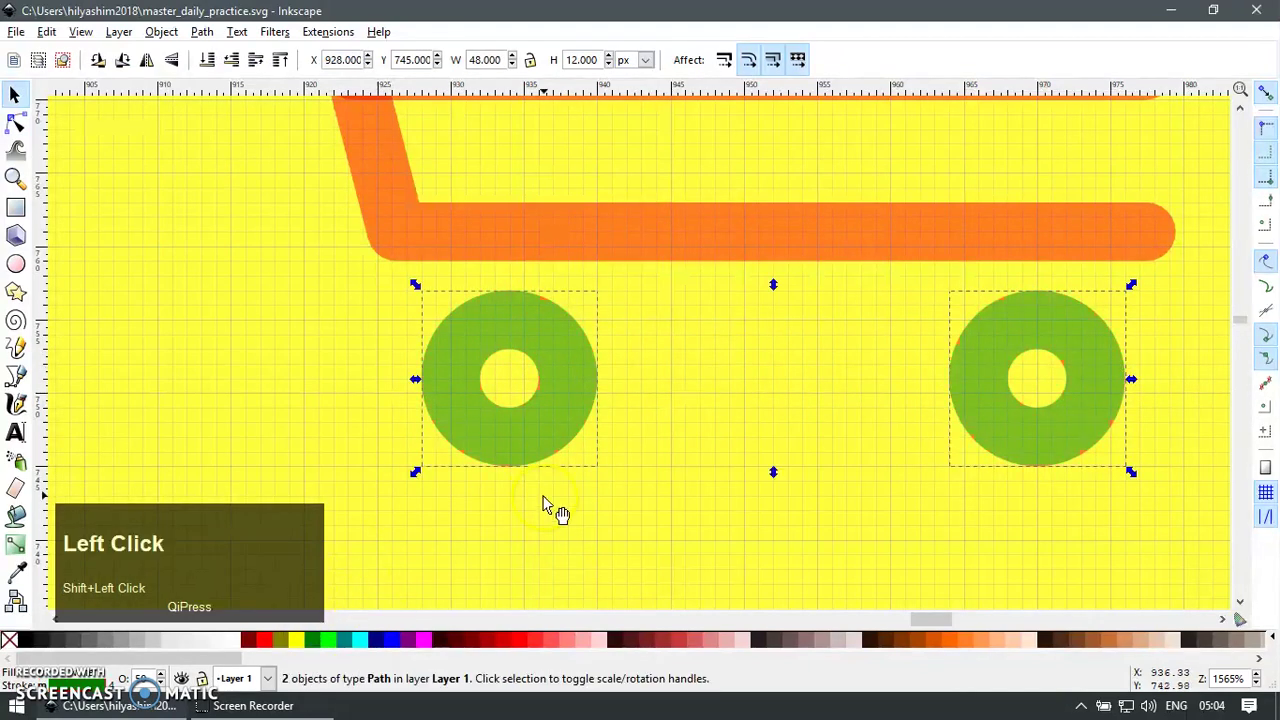
pyautogui.scroll(-6, 605, 430)
pyautogui.press('Escape')
# Step: Snap the corner node of the cart's handle to the grid at X 914, Y 807
pyautogui.press('F3')
pyautogui.moveTo(406, 168); pyautogui.dragTo(567, 226)
pyautogui.press('F1')
pyautogui.press('F2')
pyautogui.click(590, 232)
pyautogui.scroll(1, 600, 228)
pyautogui.press('F2')
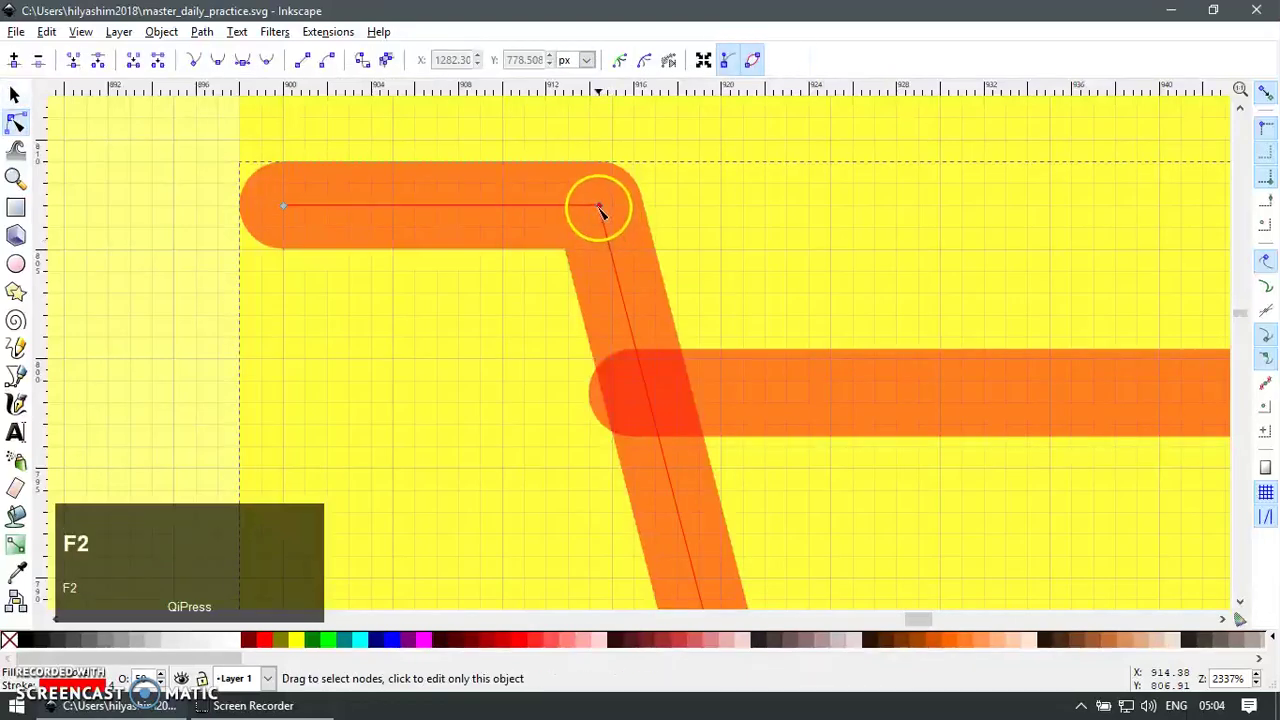
pyautogui.click(588, 210)
# Step: Snap the lower corner node of the cart's frame to the grid at X 926, Y 761
pyautogui.scroll(-3, 700, 345)
pyautogui.keyDown('shift'); pyautogui.rightClick(680, 343); pyautogui.keyUp('shift')
pyautogui.scroll(2, 691, 555)
pyautogui.press('F2')
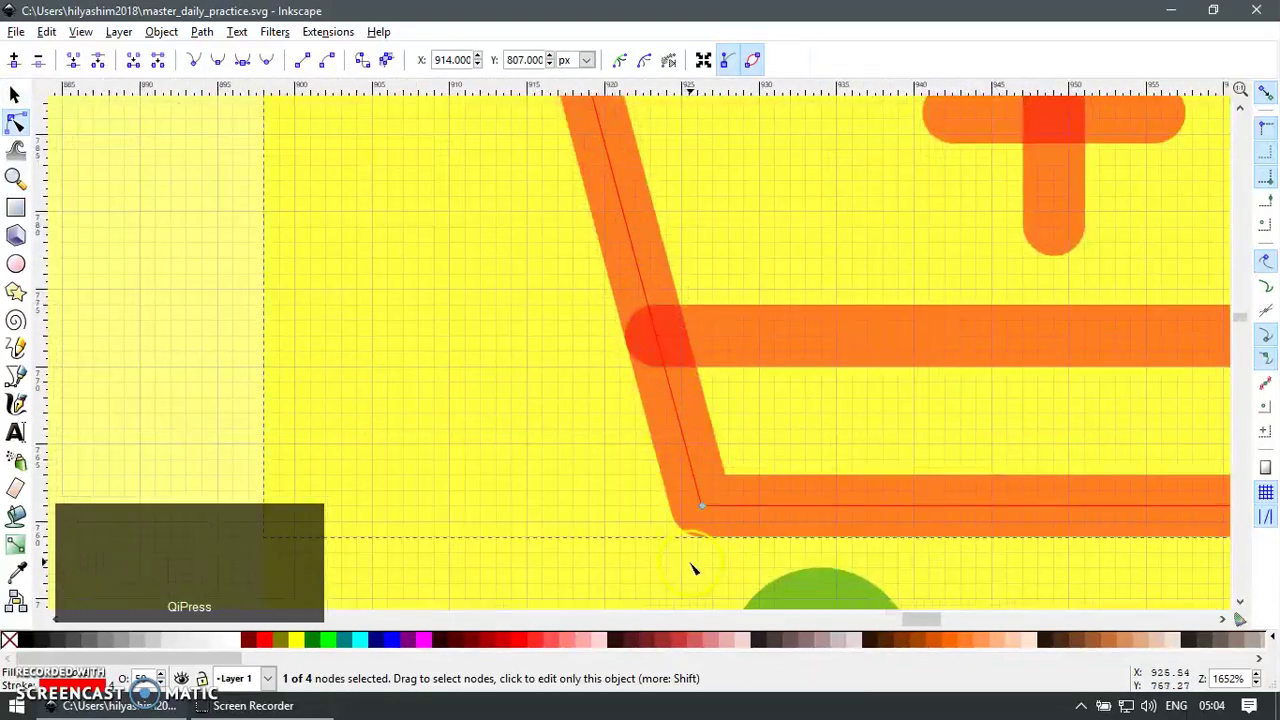
pyautogui.moveTo(703, 506); pyautogui.dragTo(789, 429)
pyautogui.keyDown('shift'); pyautogui.rightClick(994, 503); pyautogui.keyUp('shift')
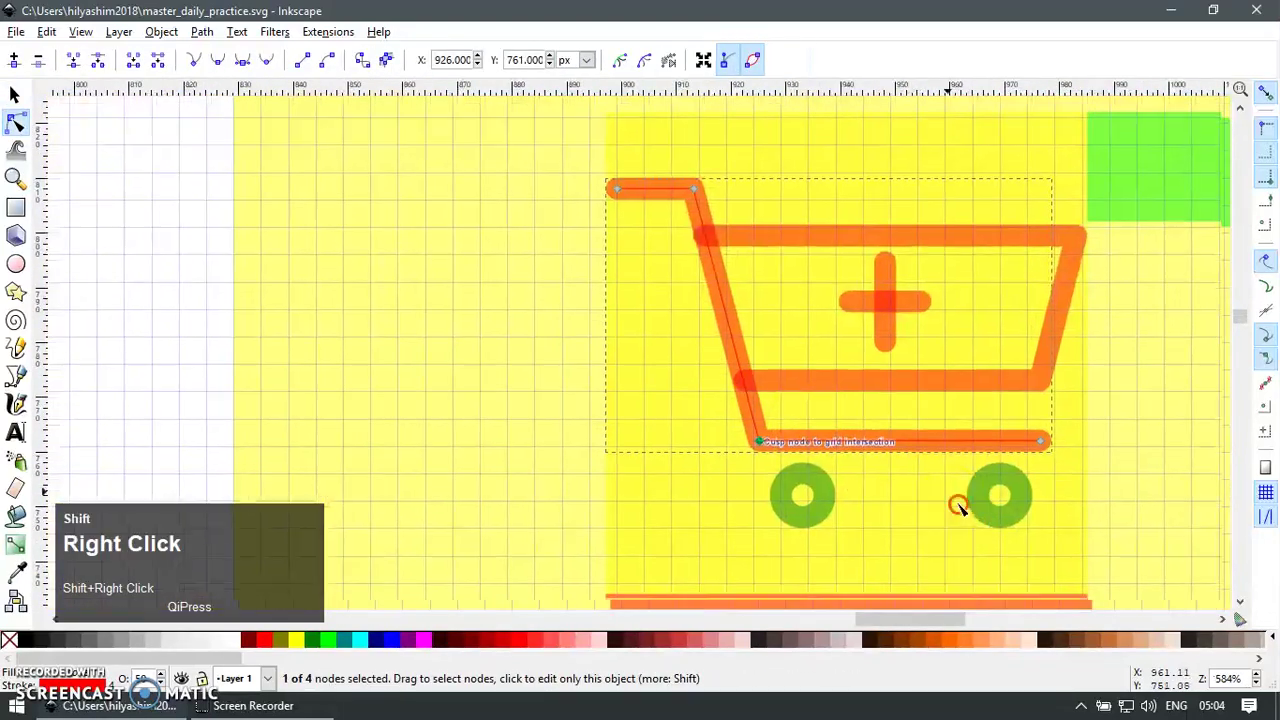
# Step: Snap the end node of the cart's bottom rail to the grid at X 977, keeping it level with the corner
pyautogui.scroll(2, 970, 425)
pyautogui.scroll(3, 970, 425)
pyautogui.press('F2')
pyautogui.keyDown('ctrl'); pyautogui.click(1016, 314); pyautogui.keyUp('ctrl')
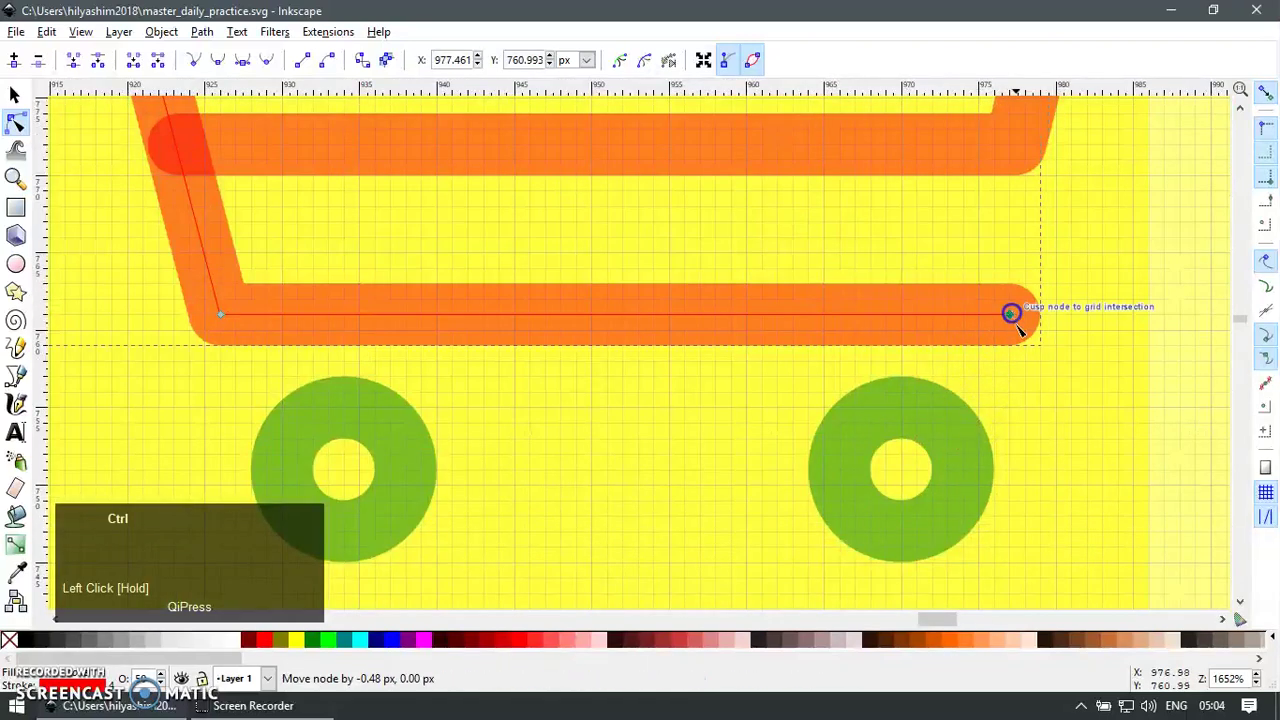
# Step: Raise both nodes of the cart's bottom rail to Y 763
pyautogui.scroll(-2, 1012, 330)
pyautogui.moveTo(1024, 398); pyautogui.dragTo(1024, 398)
pyautogui.scroll(3, 657, 386)
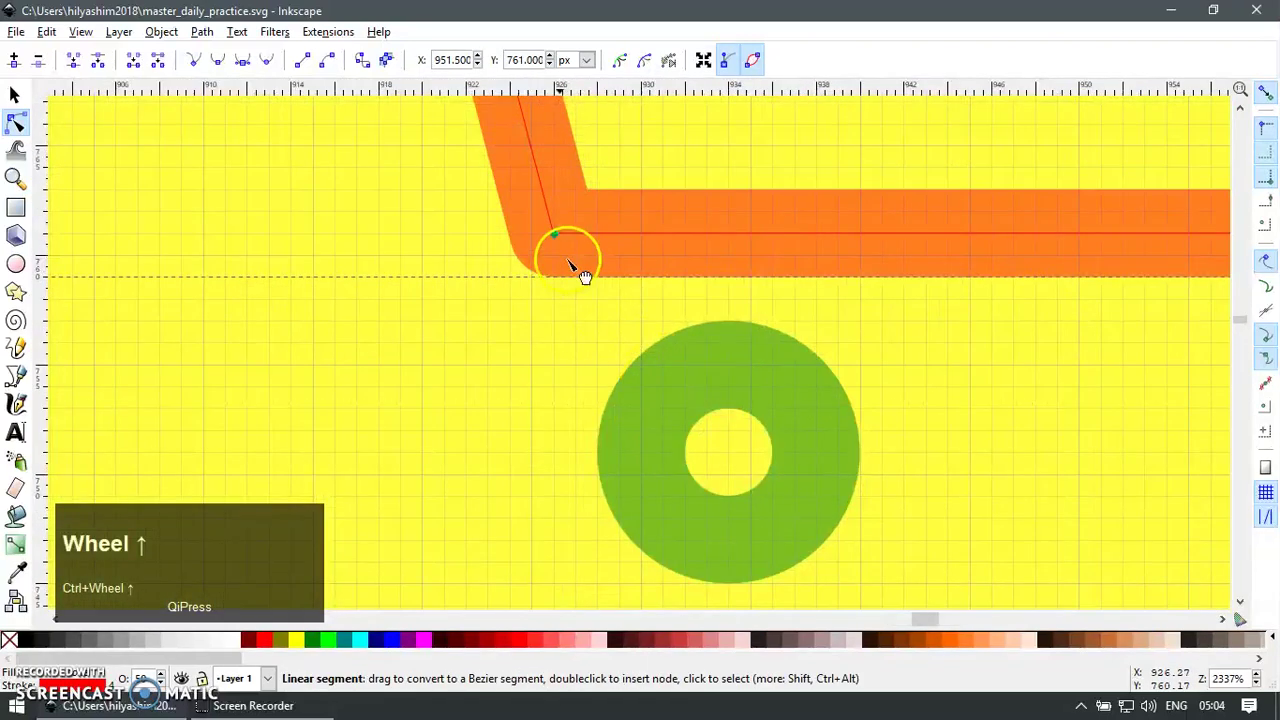
pyautogui.moveTo(554, 237); pyautogui.dragTo(548, 188)
pyautogui.scroll(-5, 591, 234)
pyautogui.press('F1')
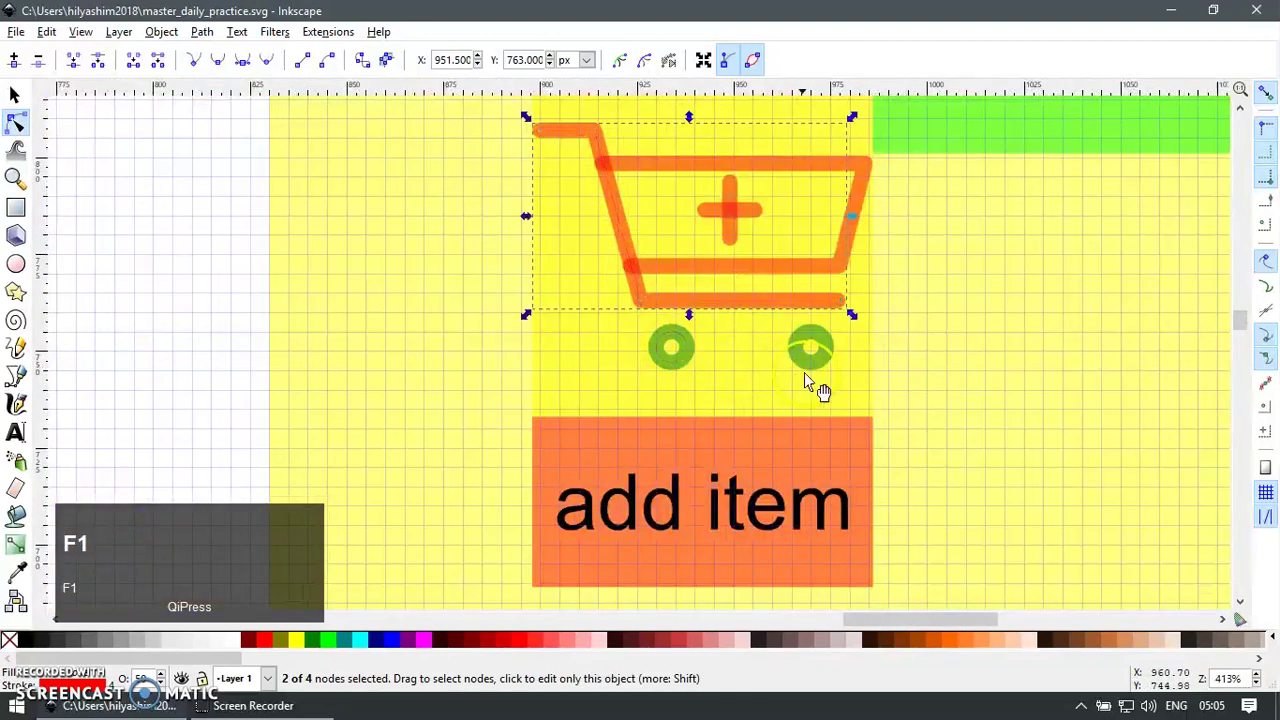
# Step: Snap the upper right and upper left nodes of the cart's basket to grid intersections
pyautogui.scroll(3, 749, 430)
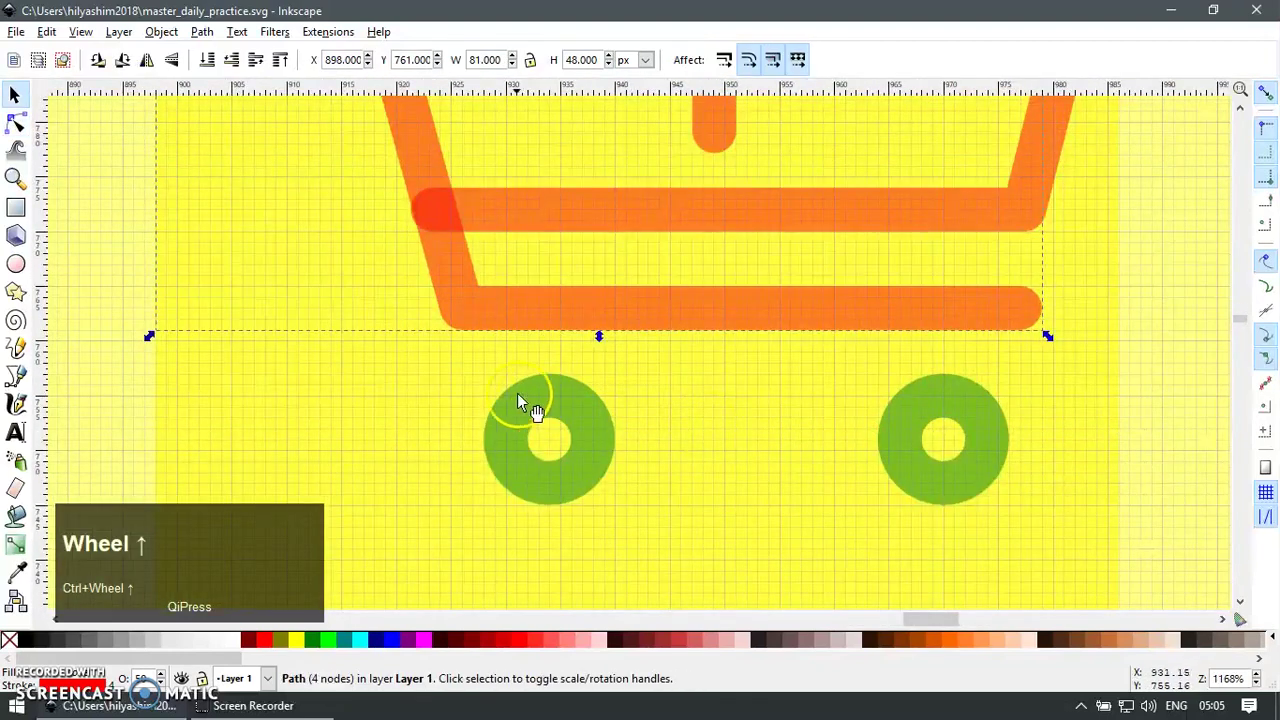
pyautogui.scroll(4, 523, 363)
pyautogui.press('Escape')
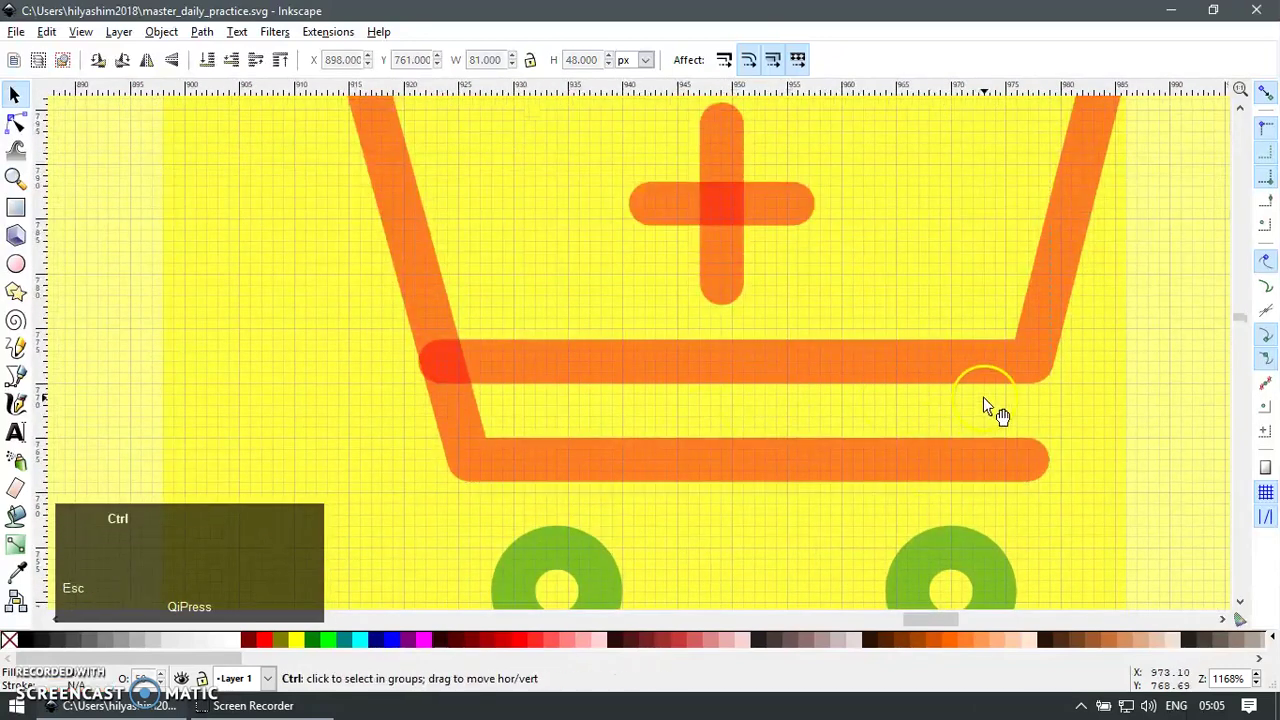
pyautogui.keyDown('shift'); pyautogui.rightClick(996, 414); pyautogui.keyUp('shift')
pyautogui.scroll(2, 1041, 305)
pyautogui.click(1075, 265)
pyautogui.press('F2')
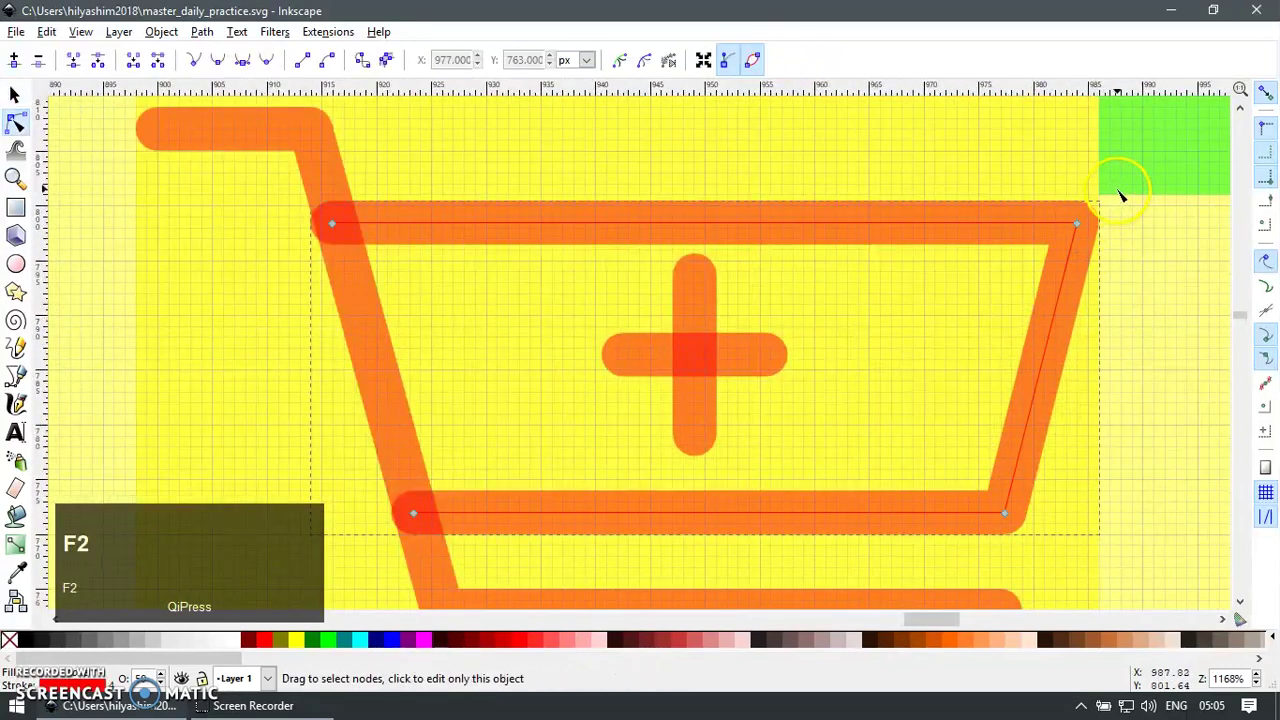
pyautogui.moveTo(1075, 223); pyautogui.dragTo(1077, 216)
pyautogui.moveTo(335, 228); pyautogui.dragTo(329, 215)
# Step: Delete the extra node at the left end of the basket's top rail
pyautogui.press('z')
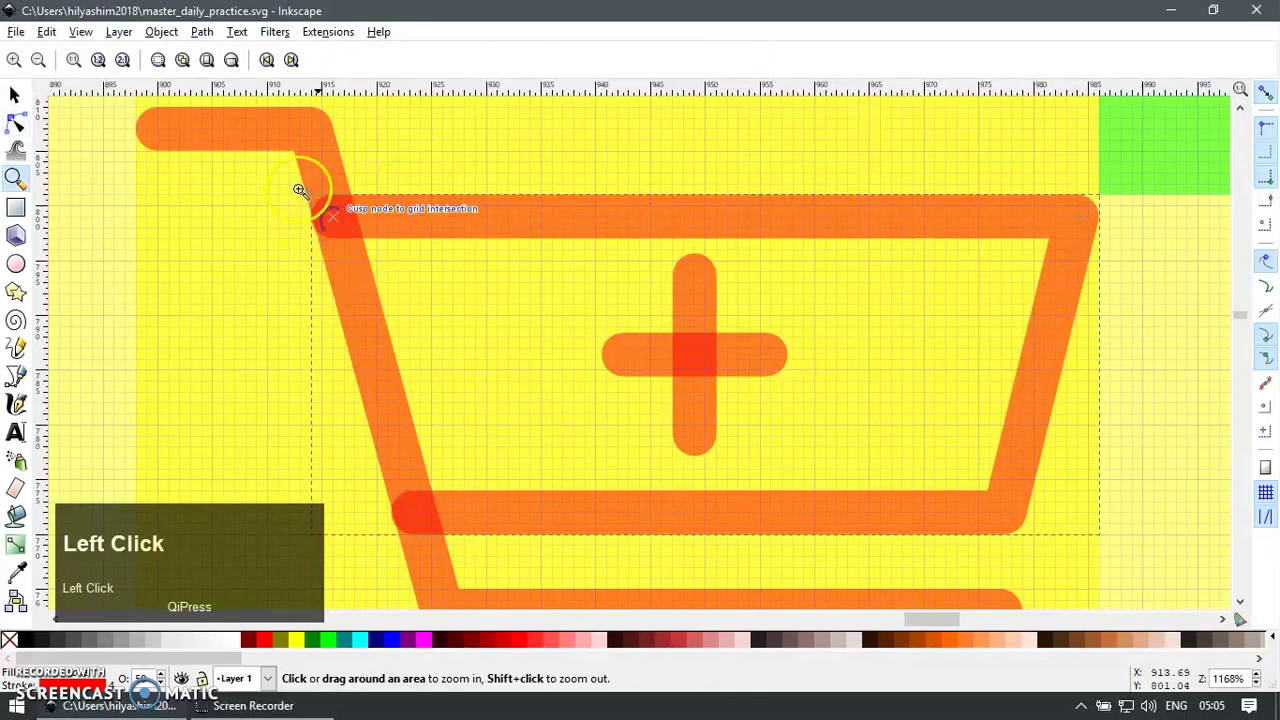
pyautogui.click(295, 200)
pyautogui.press('F2')
pyautogui.click(505, 258)
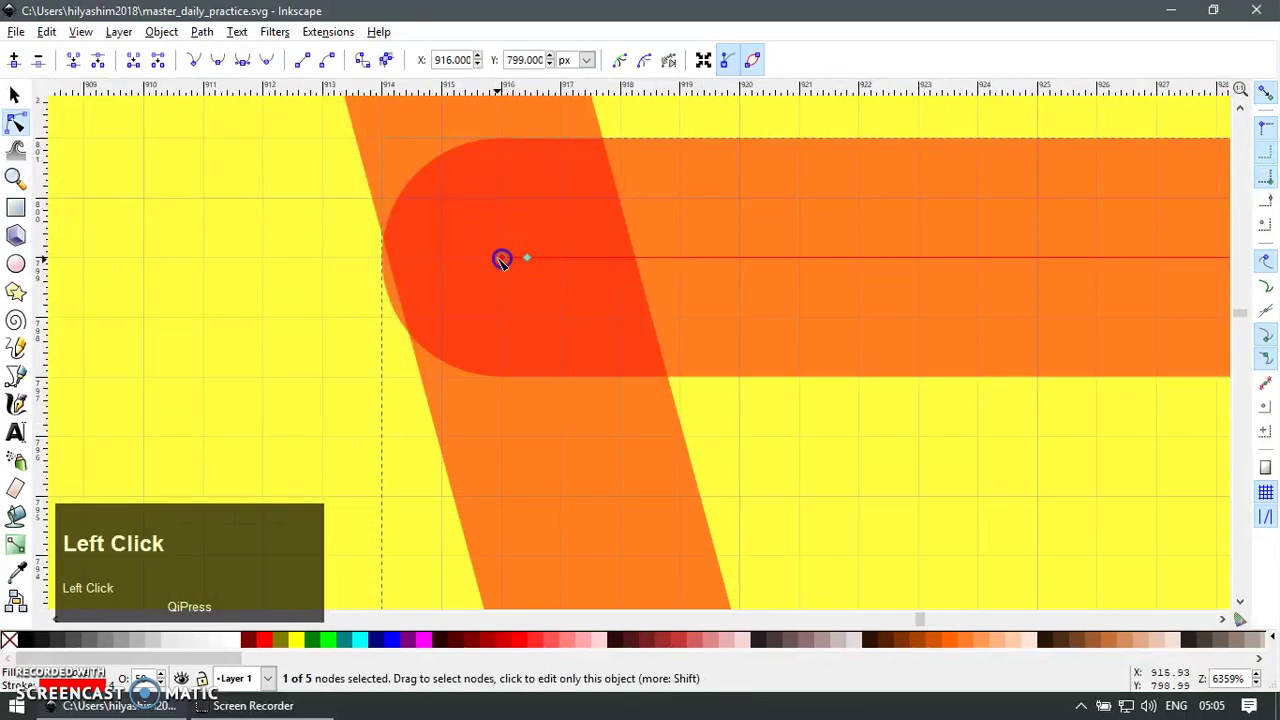
pyautogui.press('Delete')
# Step: Snap the basket's two lower nodes to the grid, with the left one at X 924, Y 772
pyautogui.scroll(-8, 505, 270)
pyautogui.press('z')
pyautogui.moveTo(498, 350); pyautogui.dragTo(643, 415)
pyautogui.press('F2')
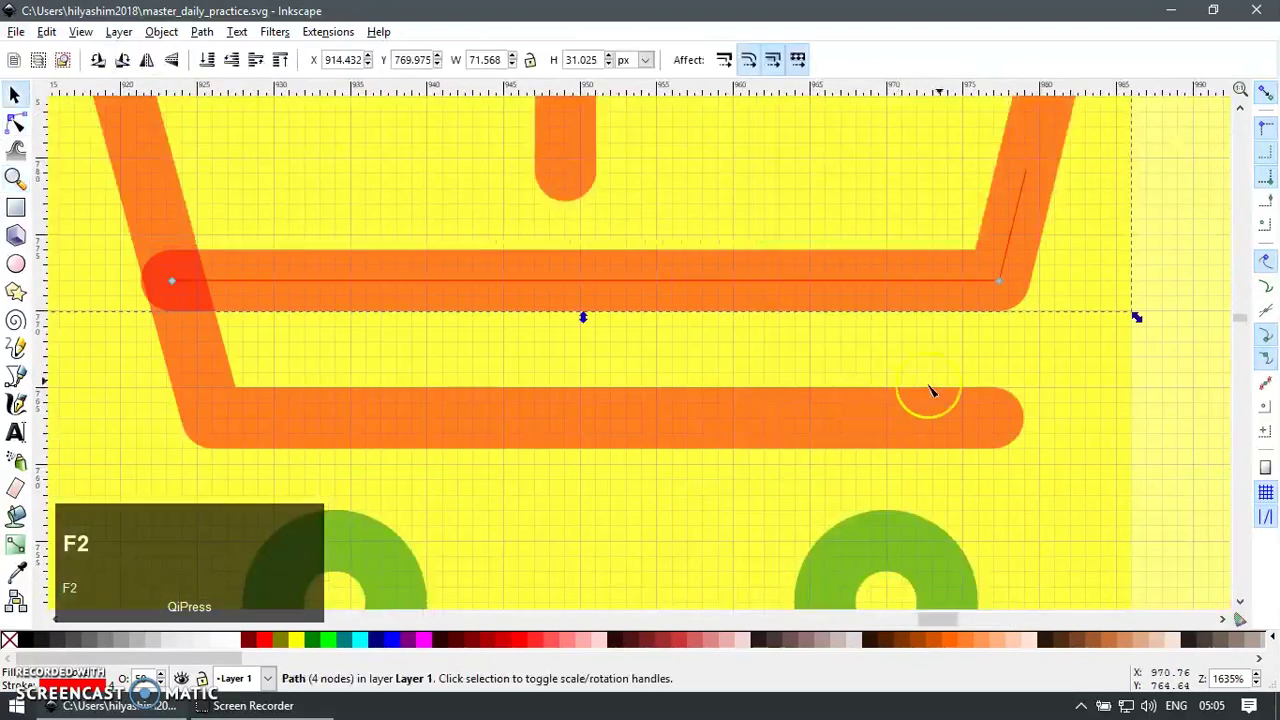
pyautogui.click(986, 280)
pyautogui.moveTo(160, 242); pyautogui.dragTo(178, 282)
# Step: Delete the vertical bar of the plus sign inside the cart's basket
pyautogui.scroll(-3, 443, 309)
pyautogui.press('F1')
pyautogui.keyDown('shift'); pyautogui.rightClick(546, 328); pyautogui.keyUp('shift')
pyautogui.press('z')
pyautogui.moveTo(423, 229); pyautogui.dragTo(694, 386)
pyautogui.press('F1')
pyautogui.click(602, 418)
pyautogui.press('Delete')
# Step: Snap the plus sign's horizontal bar to the grid at X 941, Y 784 and lengthen it to 18 px
pyautogui.click(622, 330)
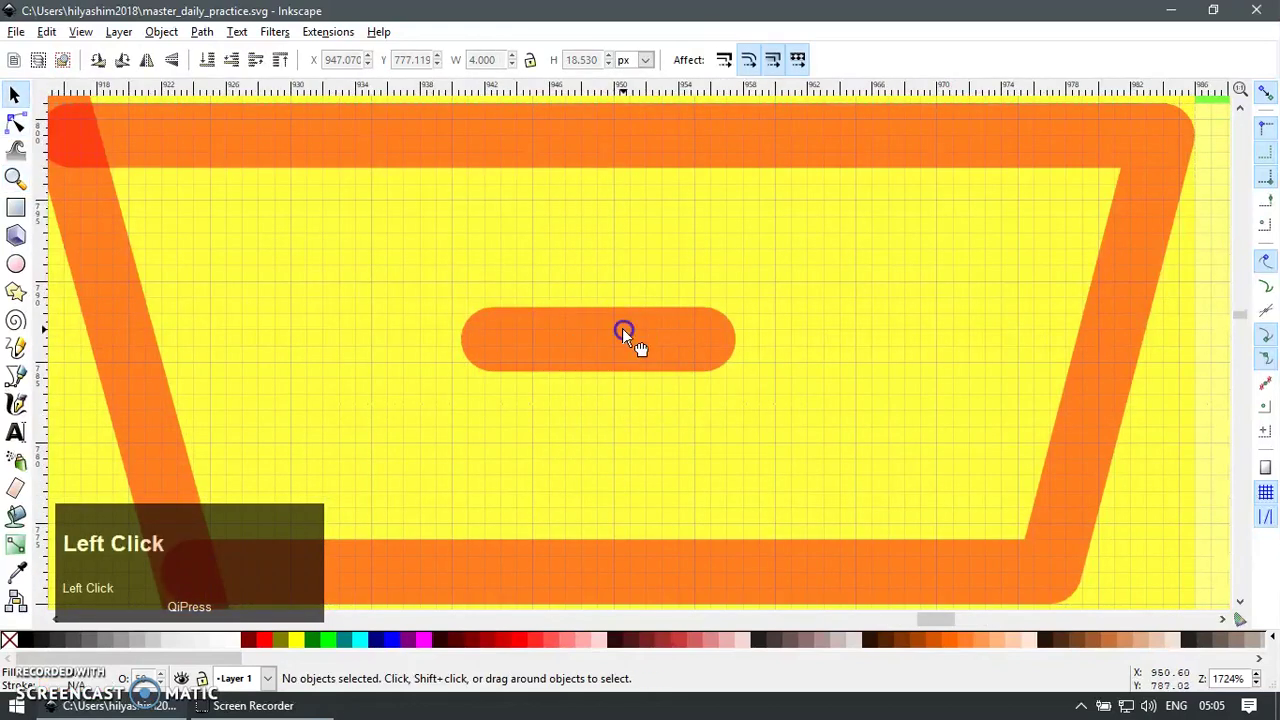
pyautogui.press('F2')
pyautogui.press('F1')
pyautogui.moveTo(520, 354); pyautogui.dragTo(522, 355)
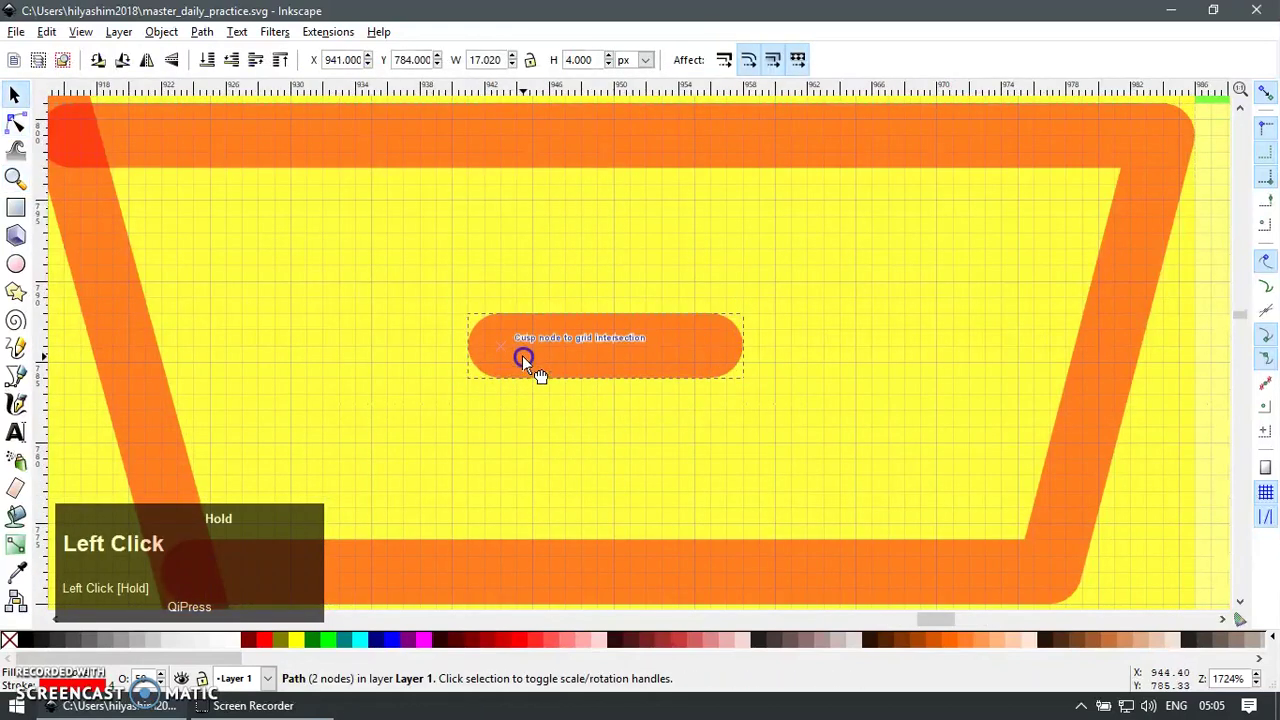
pyautogui.press('F2')
pyautogui.press('F1')
pyautogui.press('F2')
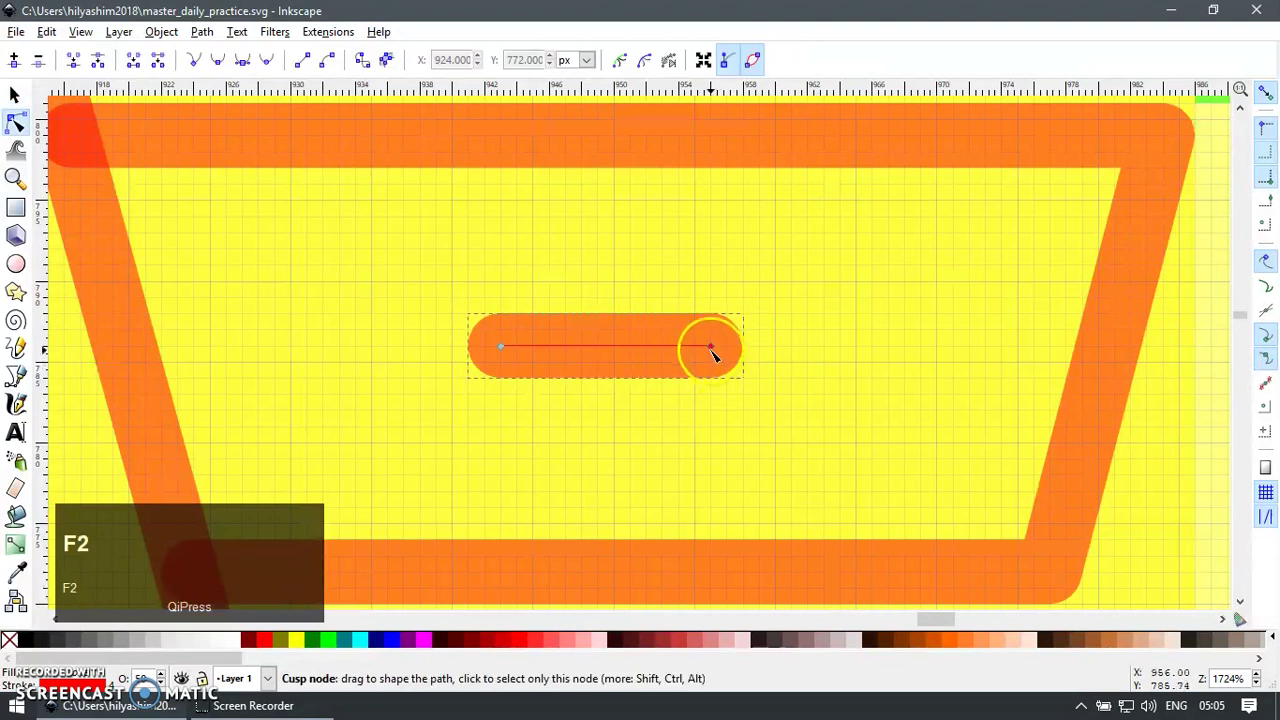
# Step: Duplicate the plus sign's horizontal bar and rotate the copy 90 degrees to form the vertical bar
pyautogui.press('F1')
pyautogui.hotkey('ctrl', 'd')
pyautogui.hotkey('ctrl', ']')
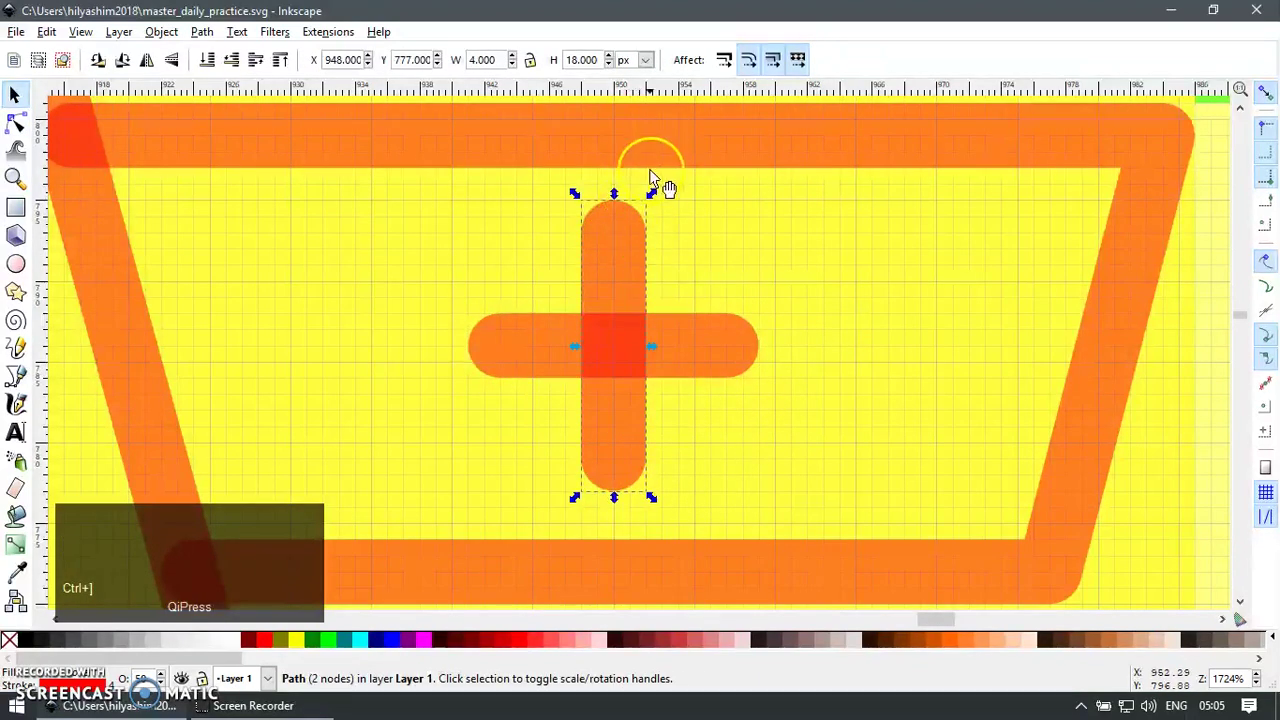
# Step: Raise the top nodes of the basket outline by 1 px so the basket is 32 px high
pyautogui.keyDown('shift'); pyautogui.rightClick(660, 357); pyautogui.keyUp('shift')
pyautogui.scroll(-1, 771, 337)
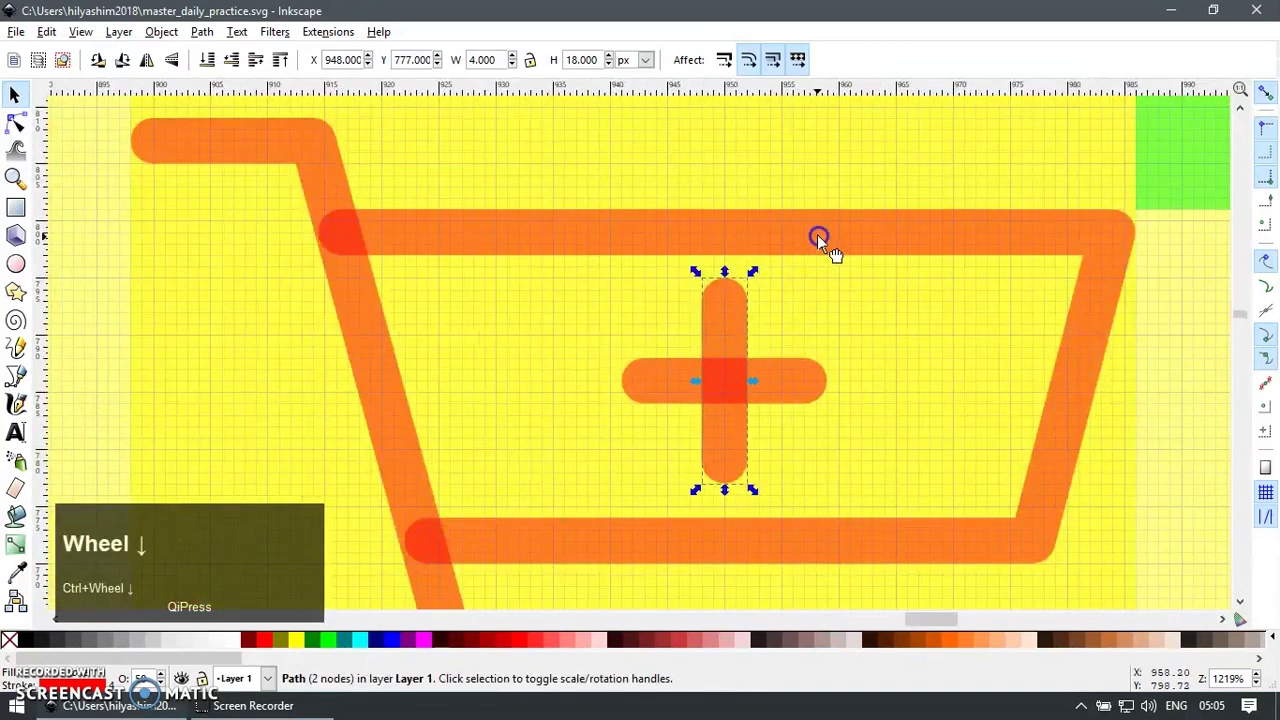
pyautogui.press('F2')
pyautogui.moveTo(246, 188); pyautogui.dragTo(1114, 230)
pyautogui.scroll(-2, 990, 240)
pyautogui.press('F1')
pyautogui.scroll(1, 983, 384)
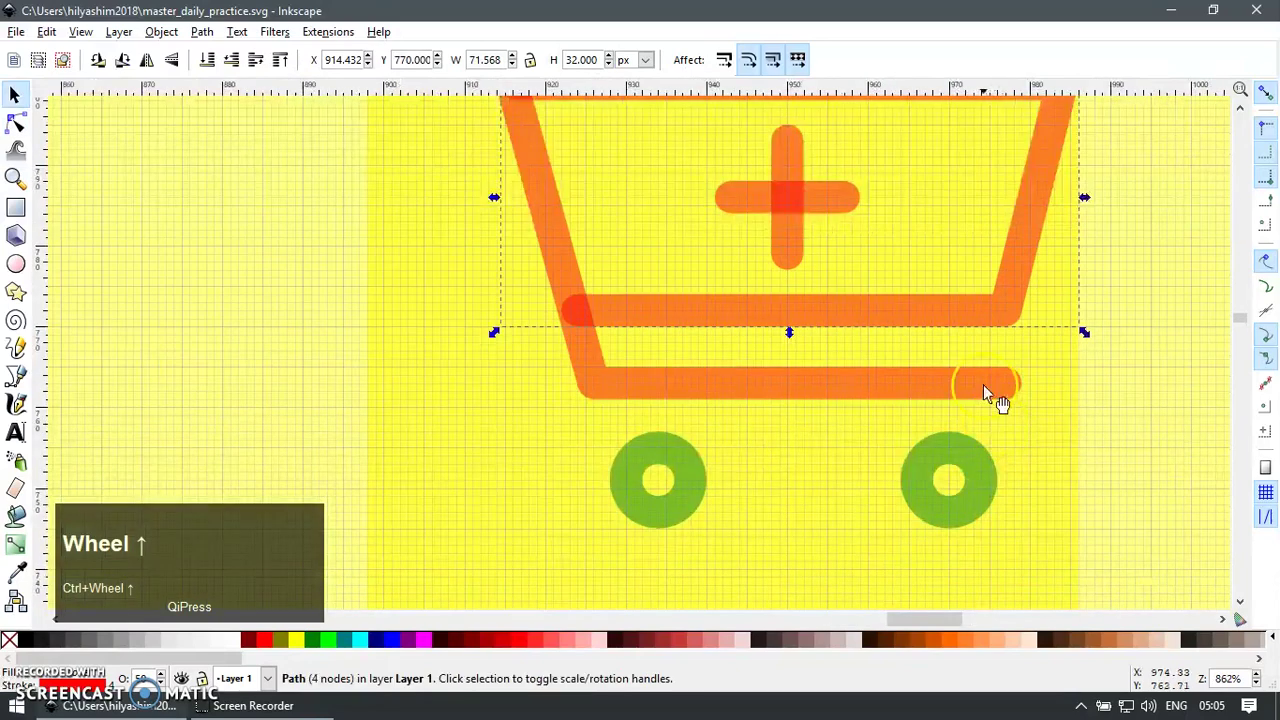
pyautogui.press('F2')
pyautogui.moveTo(1010, 316); pyautogui.dragTo(1009, 386)
pyautogui.scroll(-1, 920, 407)
pyautogui.scroll(-3, 920, 407)
pyautogui.press('F1')
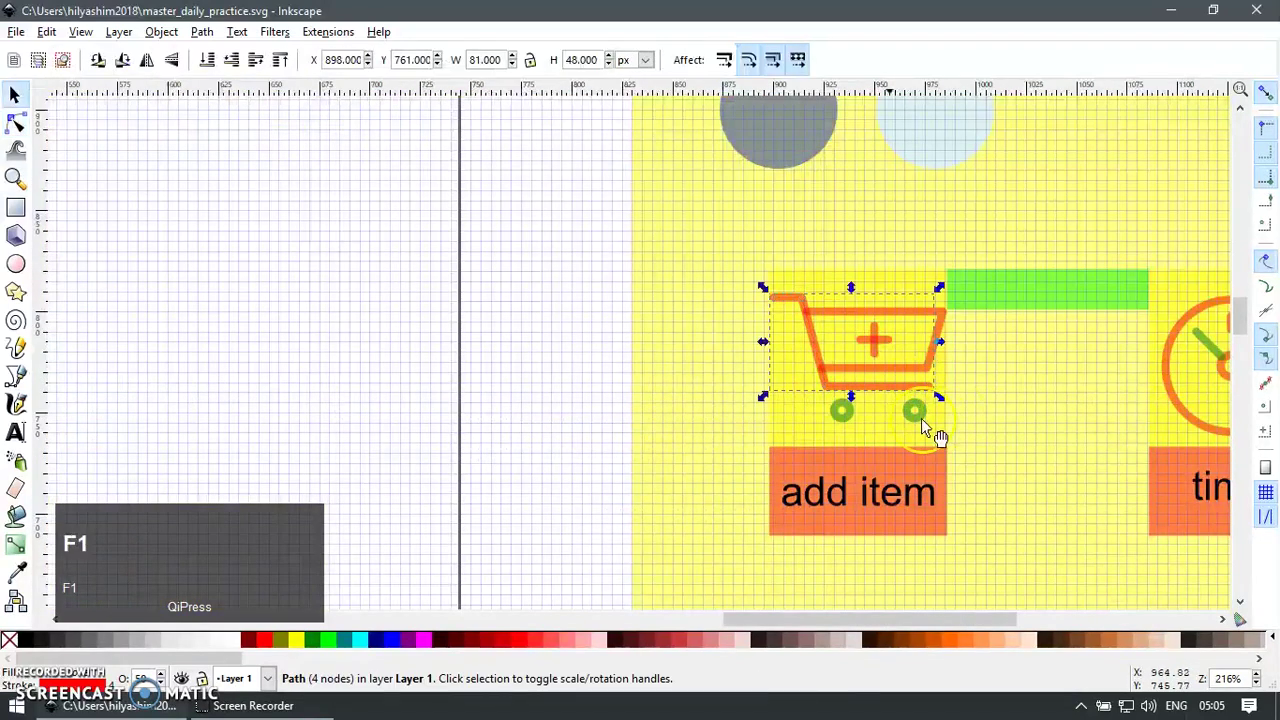
# Step: Apply the orange style of the cart's frame to both wheels
pyautogui.scroll(2, 925, 425)
pyautogui.press('Escape')
pyautogui.click(905, 357)
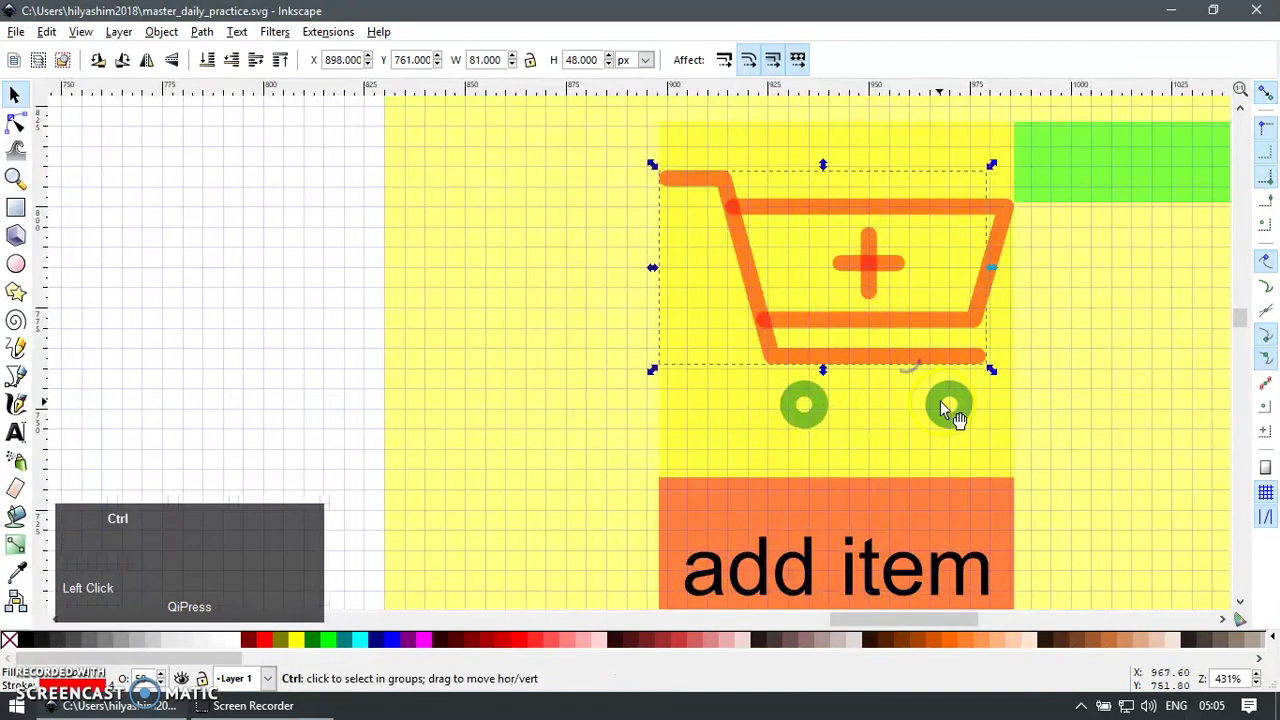
pyautogui.click(965, 403)
pyautogui.hotkey('ctrl', 'shift', 'v')
pyautogui.click(806, 403)
pyautogui.hotkey('ctrl', 'shift', 'v')
# Step: Group all parts of the cart and centre the group on its yellow box
pyautogui.scroll(-1, 362, 262)
pyautogui.click(420, 222)
pyautogui.moveTo(306, 170); pyautogui.dragTo(910, 408)
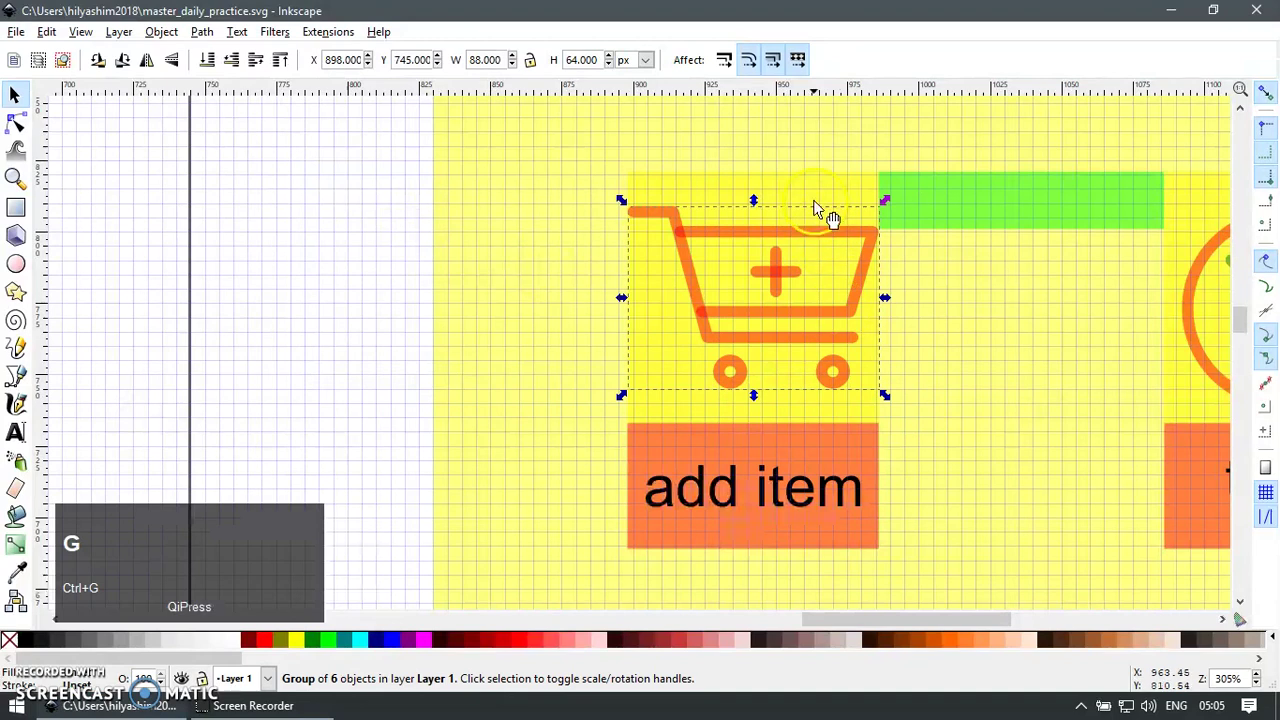
pyautogui.hotkey('ctrl', 'shift', 'a')
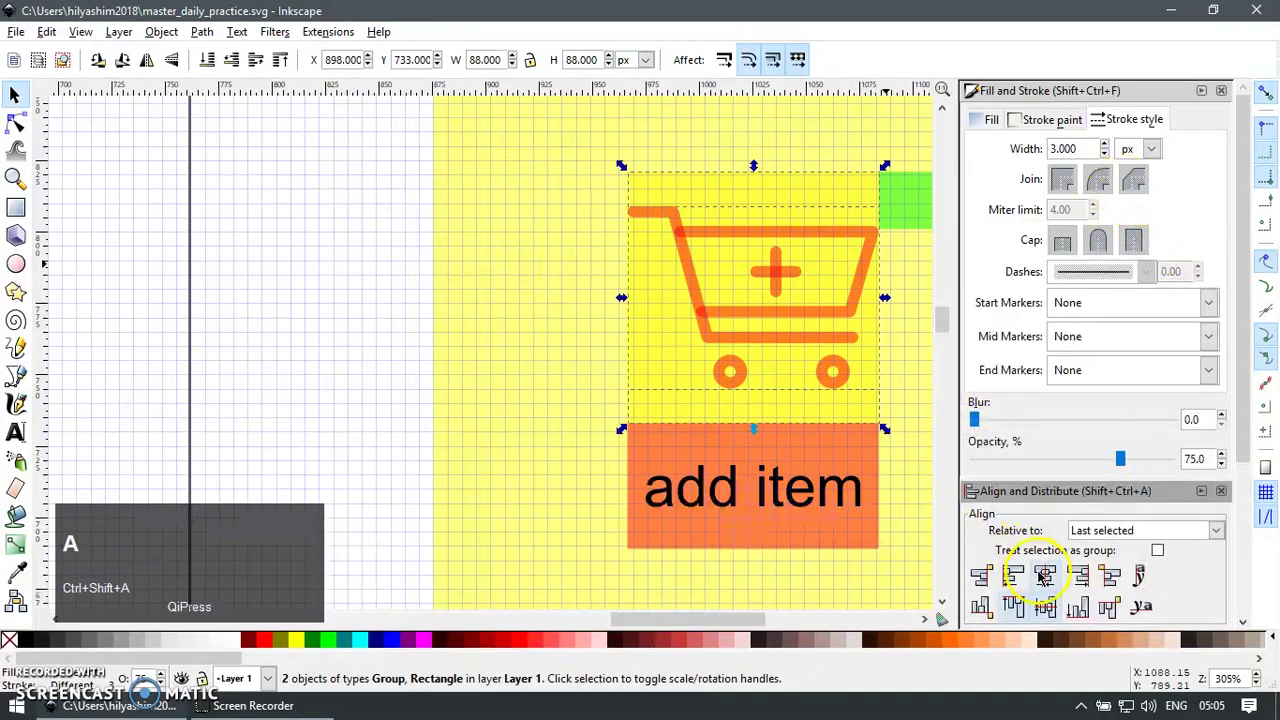
pyautogui.press('F12')
pyautogui.press('Escape')
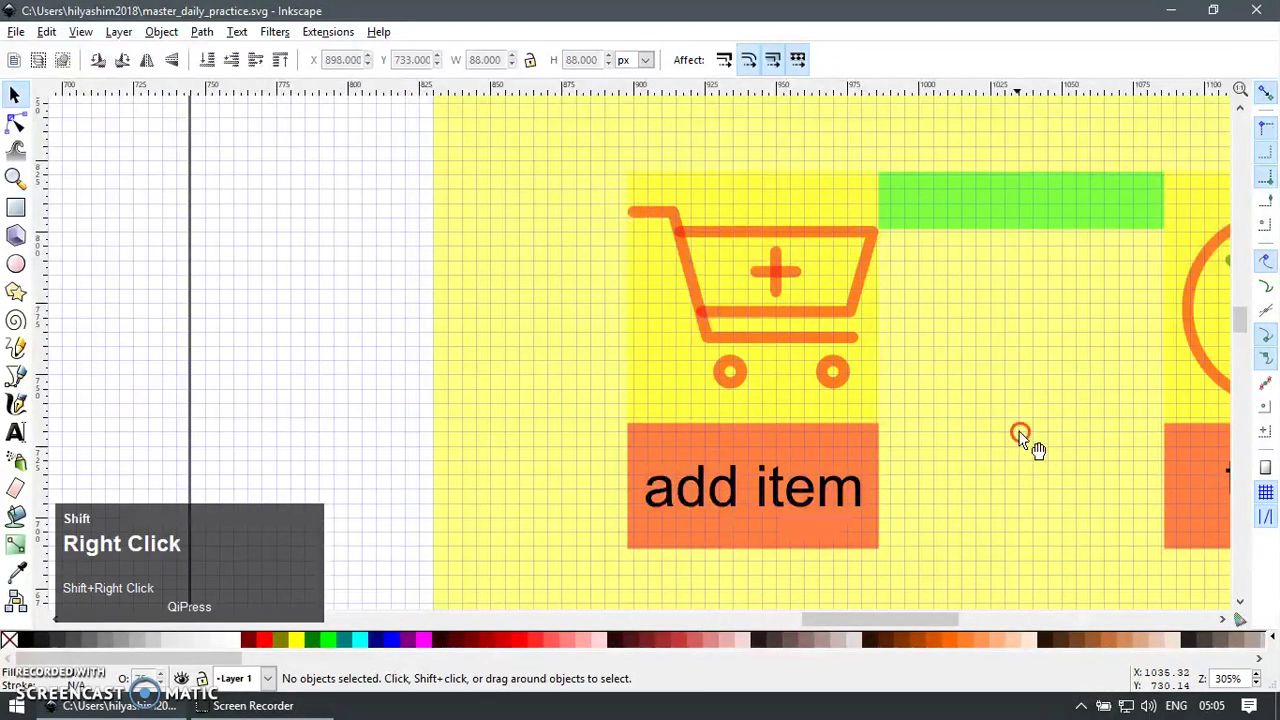
# Step: Scale the whole timer icon proportionally to 88 px wide and group its parts
pyautogui.keyDown('ctrl'); pyautogui.scroll(-6, 1020, 435); pyautogui.keyUp('ctrl')
pyautogui.scroll(1, 661, 320)
pyautogui.moveTo(722, 116); pyautogui.dragTo(566, 430)
pyautogui.keyDown('ctrl'); pyautogui.scroll(2, 566, 430); pyautogui.keyUp('ctrl')
pyautogui.click(606, 343)
pyautogui.hotkey('ctrl', 'z')
pyautogui.hscroll(-2, 629, 391)
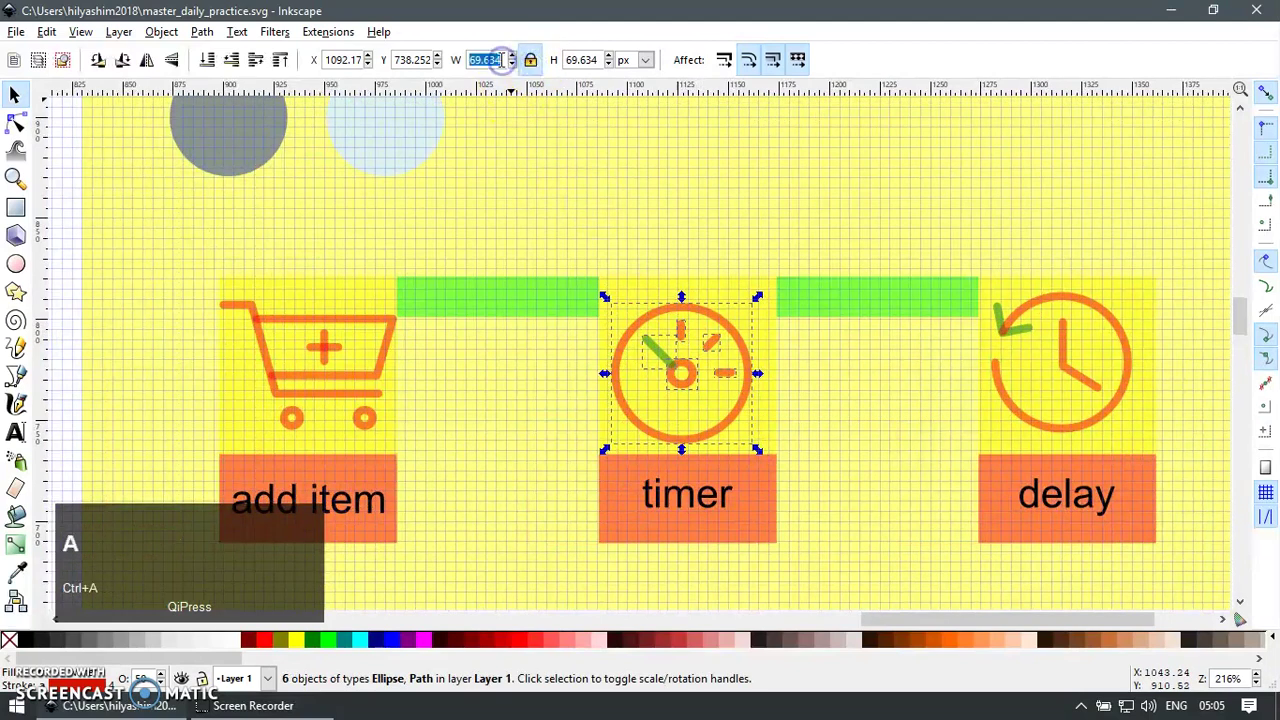
pyautogui.press('Return')
pyautogui.hotkey('ctrl', 'g')
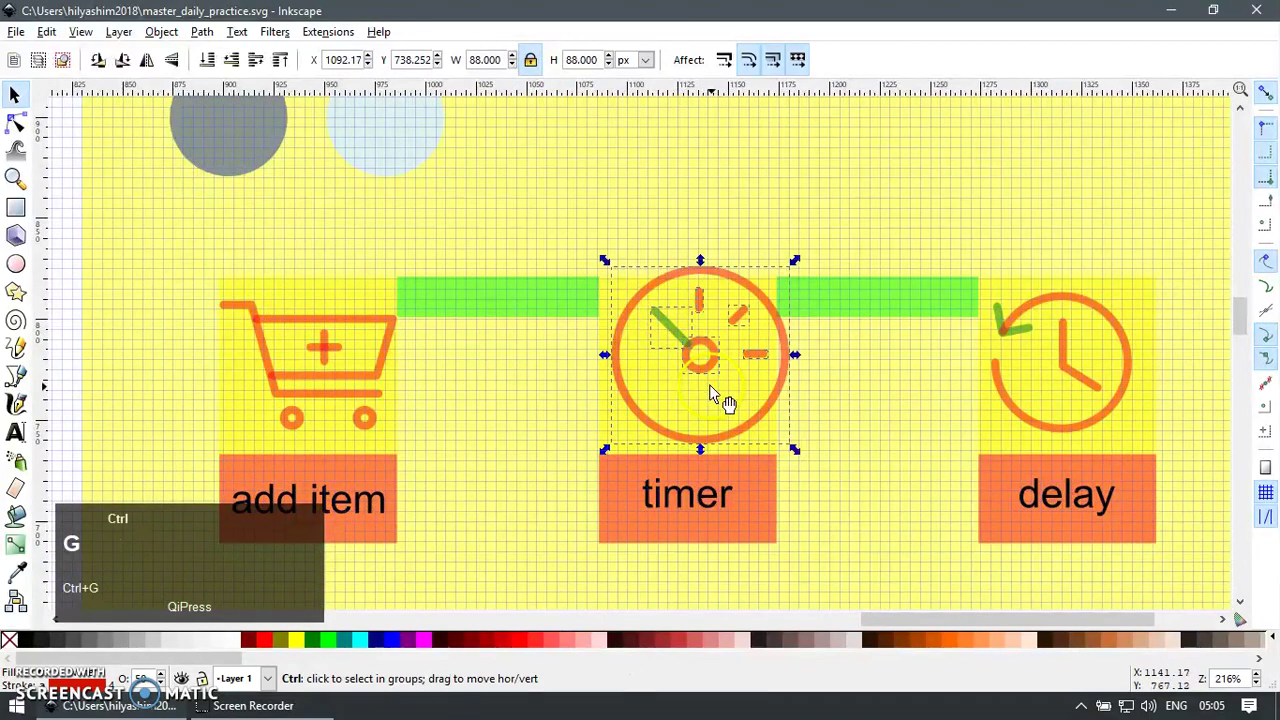
# Step: Centre the timer group horizontally and vertically on its yellow box
pyautogui.keyDown('shift'); pyautogui.click(714, 423); pyautogui.keyUp('shift')
pyautogui.hotkey('ctrl', 'shift', 'a')
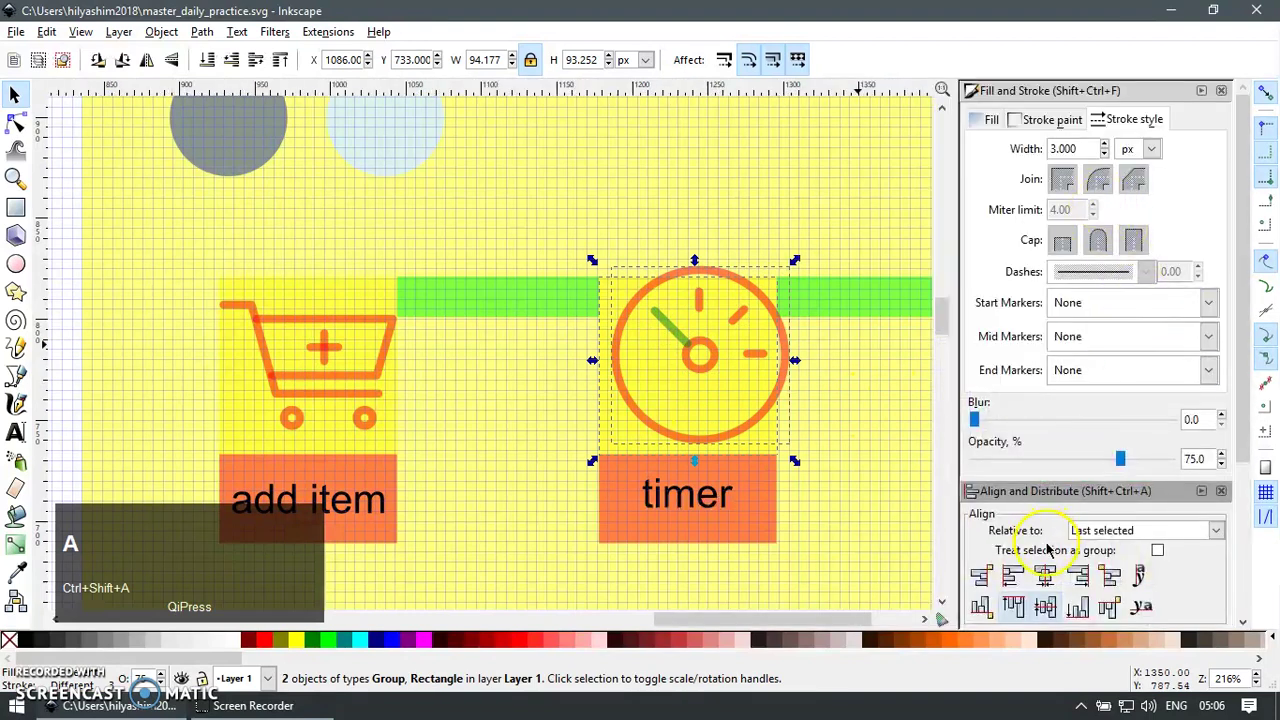
pyautogui.click(1045, 575)
pyautogui.click(1045, 606)
pyautogui.press('Escape')
pyautogui.press('F12')
# Step: Ungroup the timer icon
pyautogui.click(735, 410)
pyautogui.hotkey('ctrl', 'u')
pyautogui.press('Escape')
# Step: Convert the small hub circle in the middle of the timer to a path
pyautogui.press('z')
pyautogui.press('F1')
pyautogui.moveTo(583, 274); pyautogui.dragTo(766, 491)
pyautogui.hotkey('ctrl', 'z')
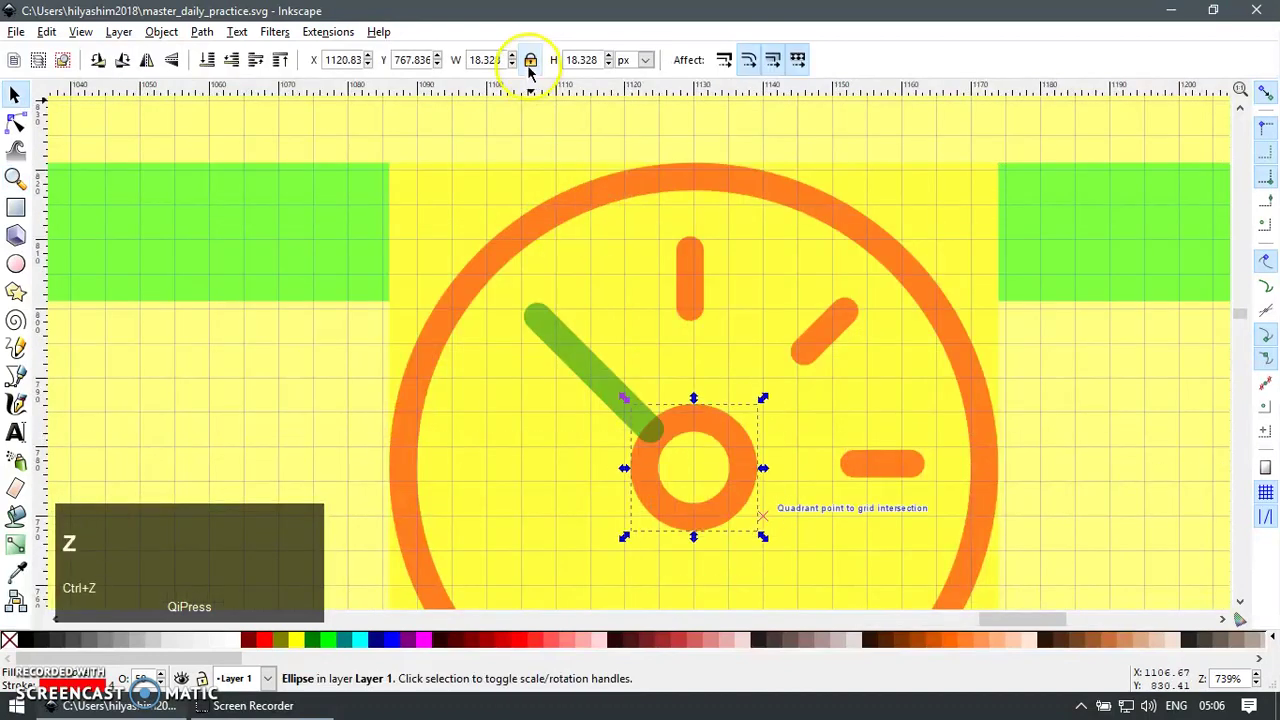
pyautogui.press('F2')
pyautogui.hotkey('ctrl', 'shift', 'c')
# Step: Centre the timer's hub circle on the outer ring
pyautogui.press('F1')
pyautogui.keyDown('shift'); pyautogui.click(885, 251); pyautogui.keyUp('shift')
pyautogui.hotkey('ctrl', 'shift', 'a')
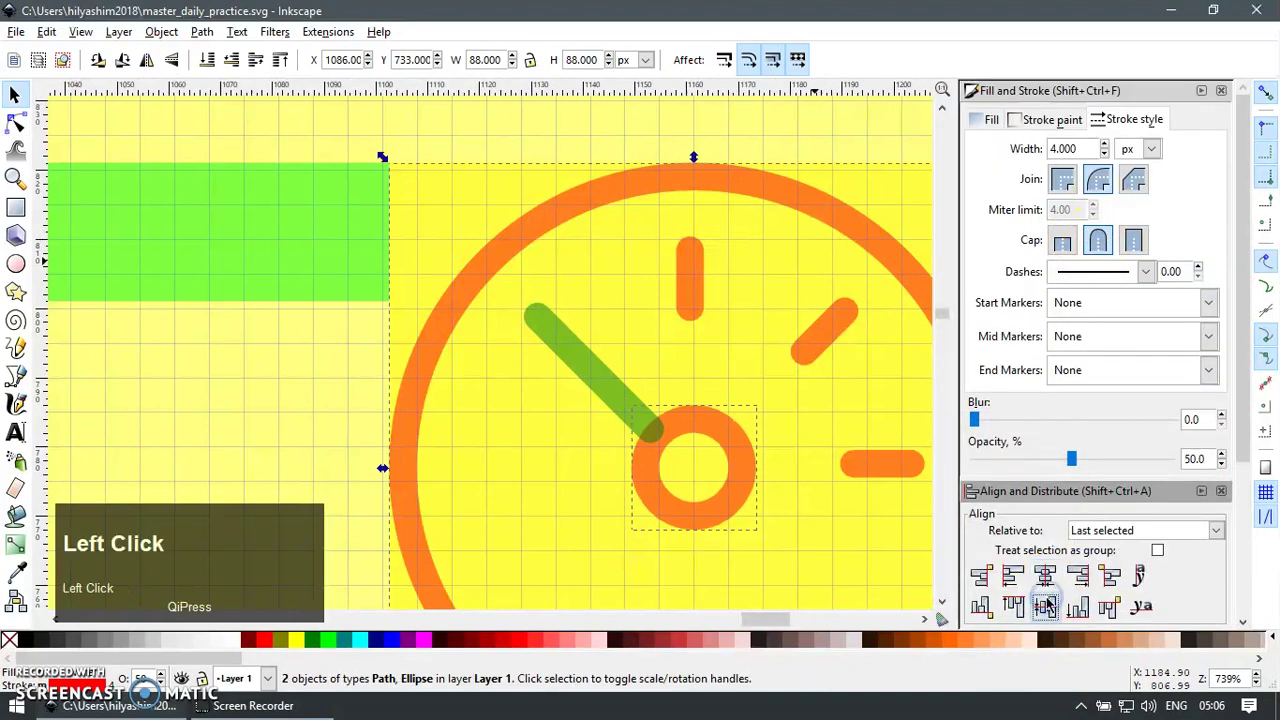
pyautogui.press('F12')
pyautogui.press('Escape')
# Step: Centre the timer's top tick mark on the vertical axis of the outer ring
pyautogui.press('z')
pyautogui.moveTo(640, 225); pyautogui.dragTo(748, 340)
pyautogui.press('F1')
pyautogui.click(637, 320)
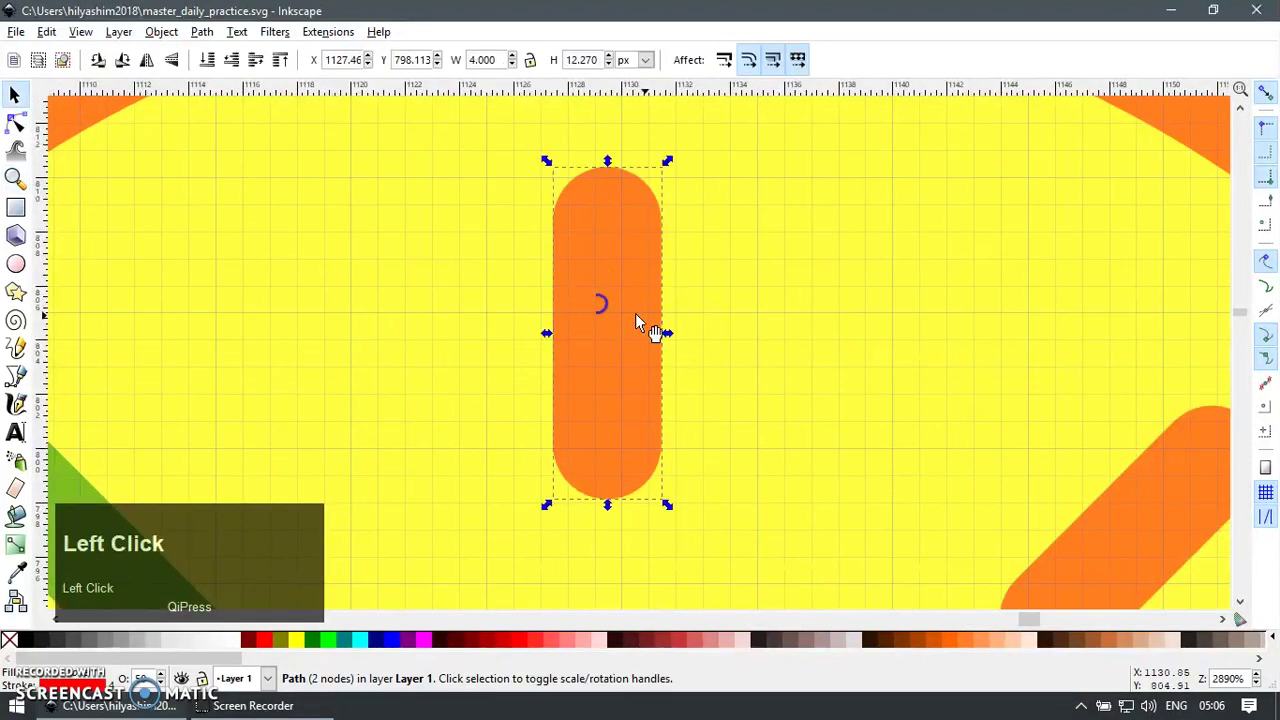
pyautogui.press('F2')
pyautogui.scroll(-4, 650, 300)
pyautogui.press('F1')
pyautogui.keyDown('shift'); pyautogui.click(745, 230); pyautogui.keyUp('shift')
pyautogui.hotkey('ctrl', 'shift', 'a')
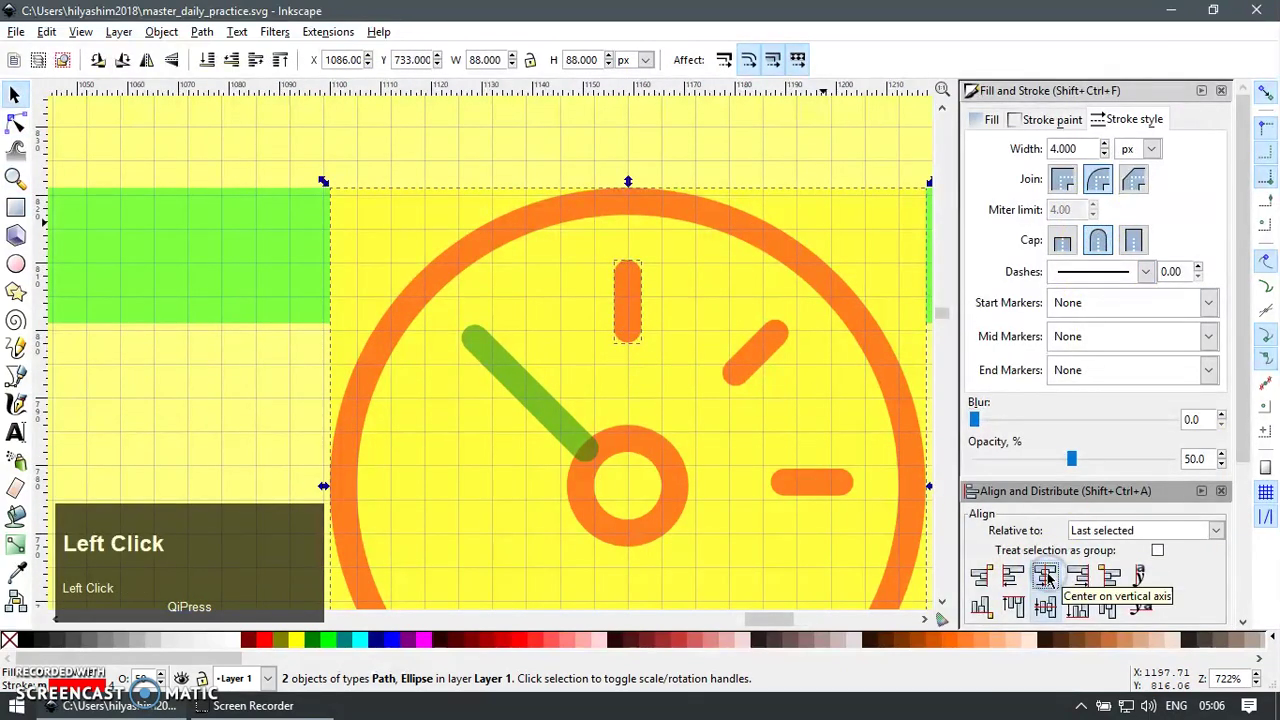
pyautogui.press('F12')
pyautogui.press('Escape')
# Step: Fit the timer's top tick mark to the grid at X 1128, Y 799 with a height of 12 px
pyautogui.press('z')
pyautogui.moveTo(583, 220); pyautogui.dragTo(691, 354)
pyautogui.press('F1')
pyautogui.click(627, 331)
pyautogui.press('F2')
pyautogui.press('F1')
pyautogui.moveTo(602, 345); pyautogui.dragTo(611, 310)
pyautogui.press('F2')
pyautogui.press('F1')
pyautogui.scroll(-6, 757, 448)
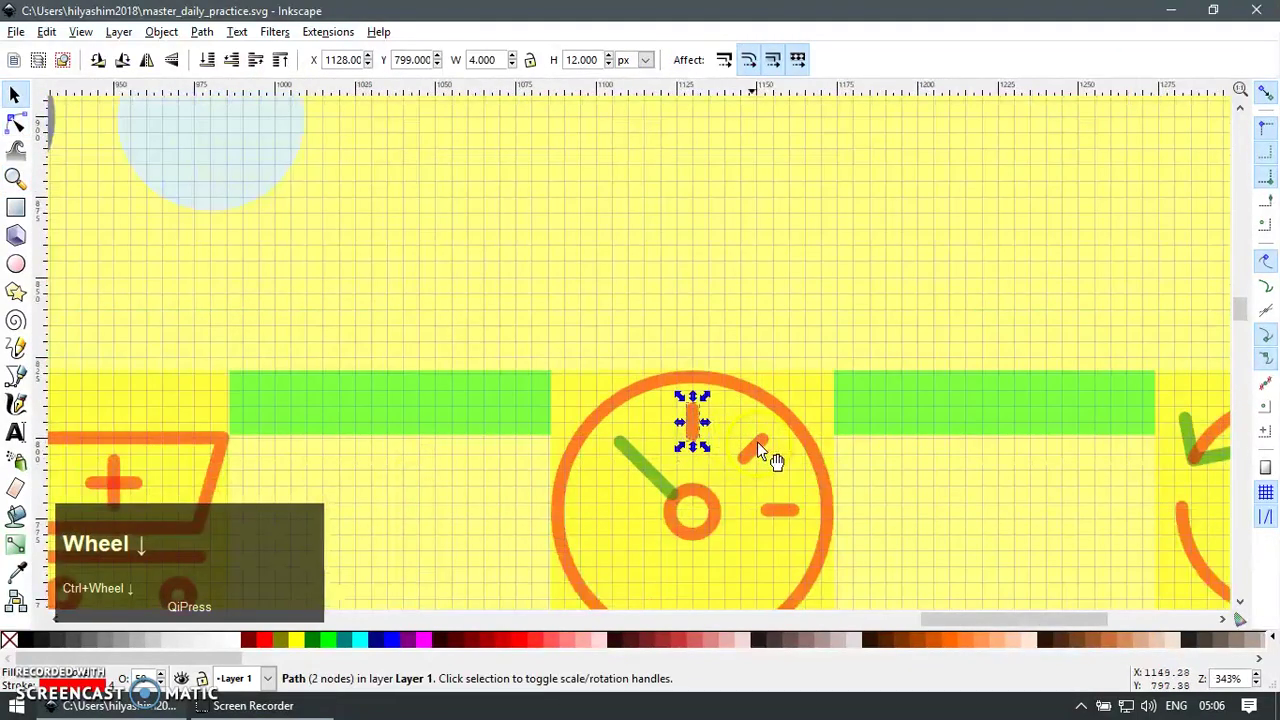
# Step: Duplicate the timer's outer ring and enlarge the copy around the same centre to about 120 px as a rotation helper
pyautogui.scroll(1, 810, 491)
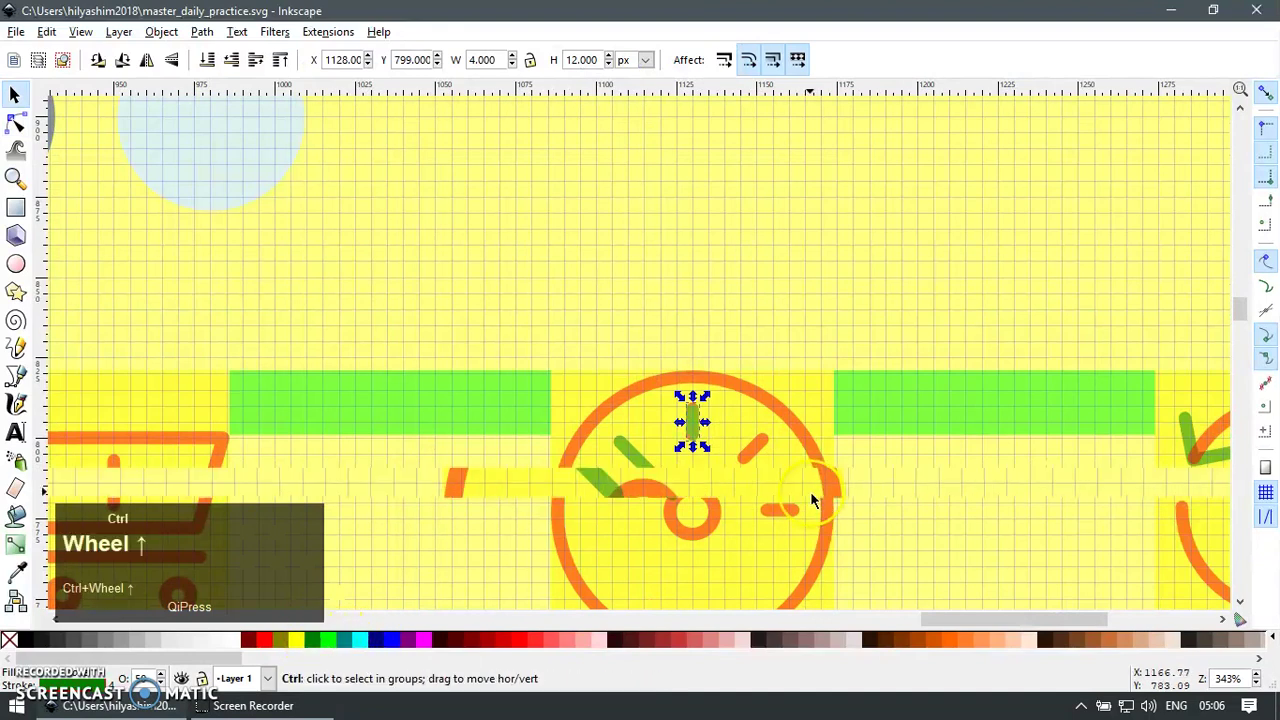
pyautogui.click(820, 437)
pyautogui.hotkey('ctrl', 'd')
pyautogui.moveTo(857, 320); pyautogui.dragTo(918, 245)
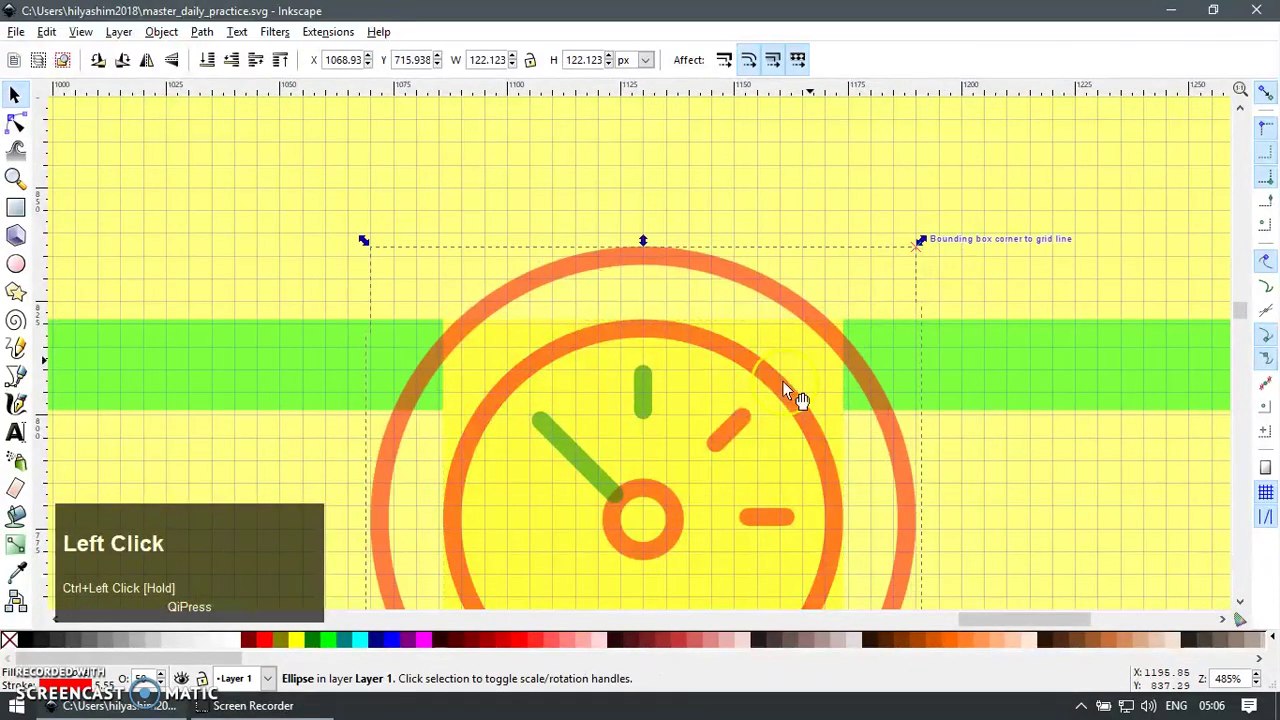
# Step: Delete the timer's two orange tick marks and rotate a copy of the top tick with the enlarged ring to 3 o'clock
pyautogui.keyDown('shift'); pyautogui.click(762, 516); pyautogui.keyUp('shift')
pyautogui.press('Delete')
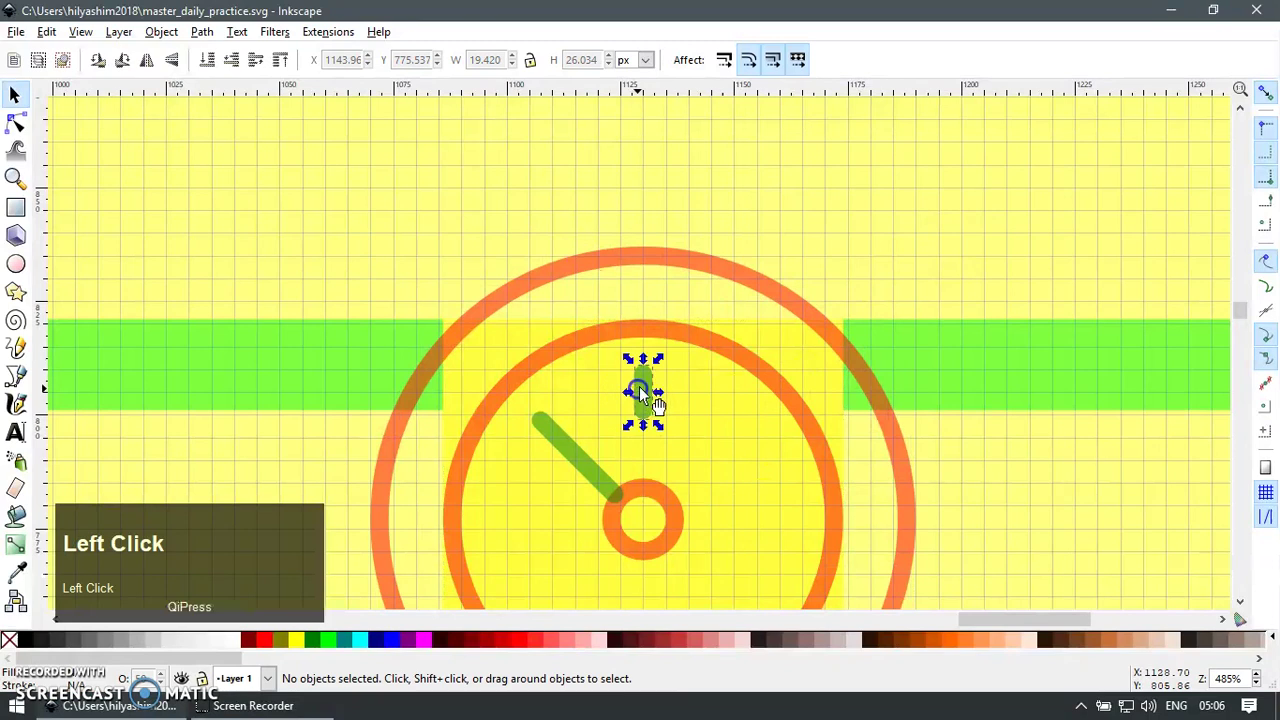
pyautogui.hotkey('ctrl', 'd')
pyautogui.press(']')
pyautogui.press(']')
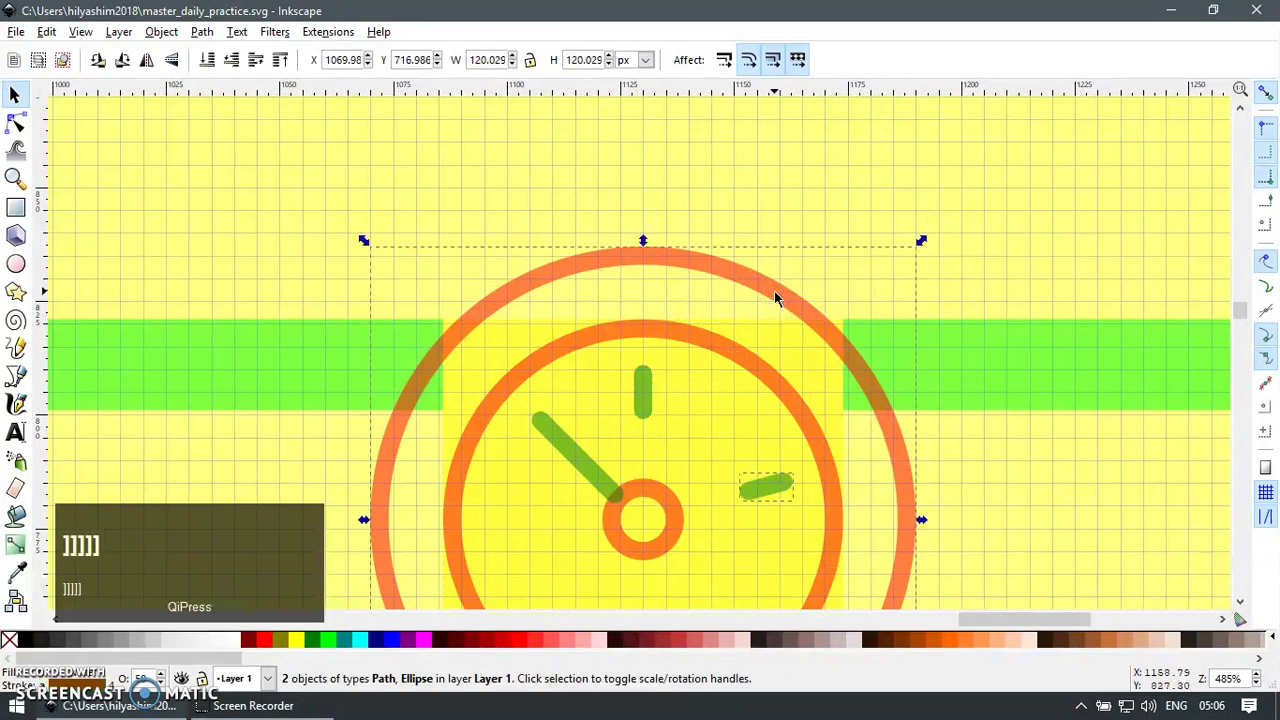
# Step: Duplicate the 3 o'clock tick with the enlarged ring and rotate the copy back to the diagonal between both green ticks
pyautogui.hotkey('ctrl', 'd')
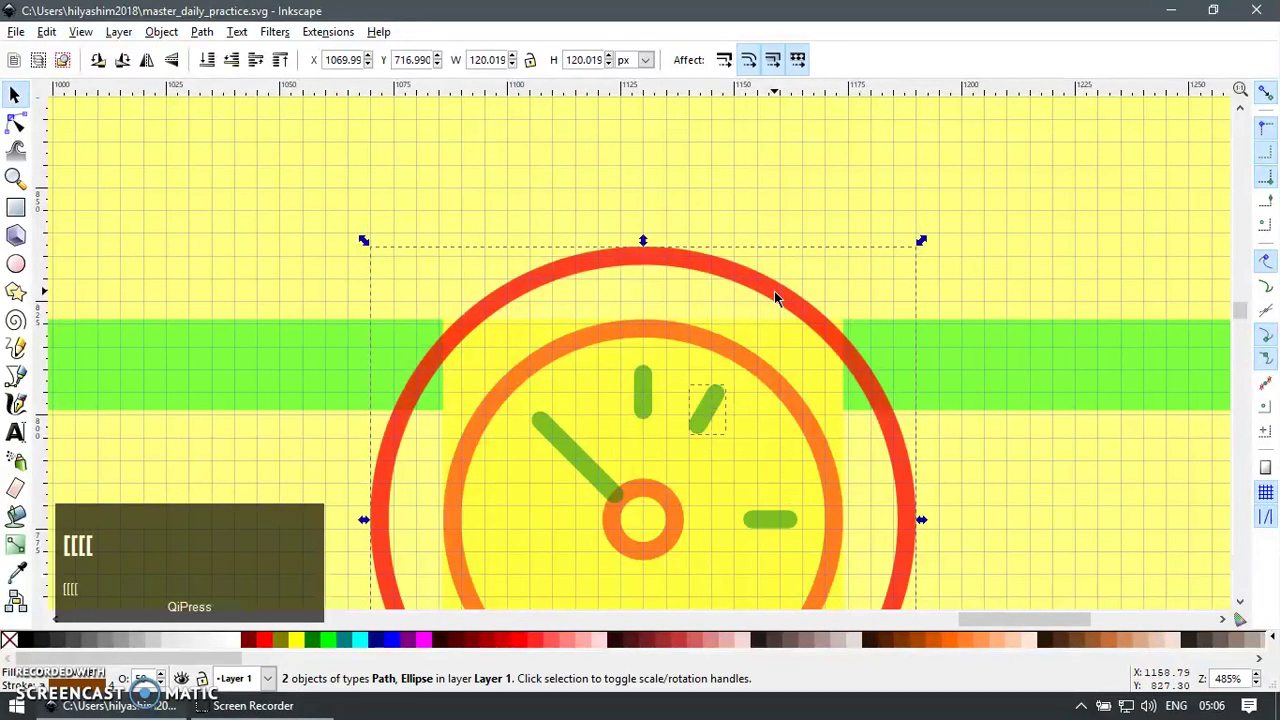
pyautogui.press('Escape')
pyautogui.click(774, 293)
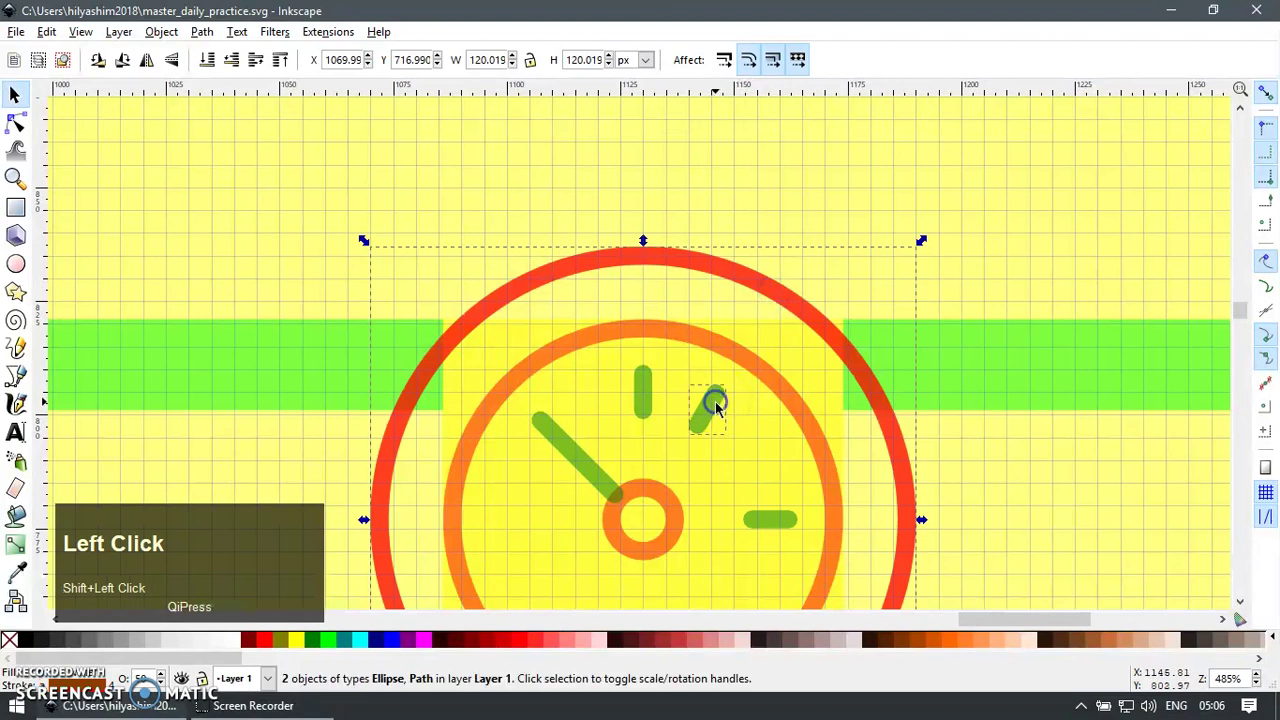
# Step: Delete the enlarged helper rings around the timer
pyautogui.press('Escape')
pyautogui.click(801, 307)
pyautogui.press('Delete')
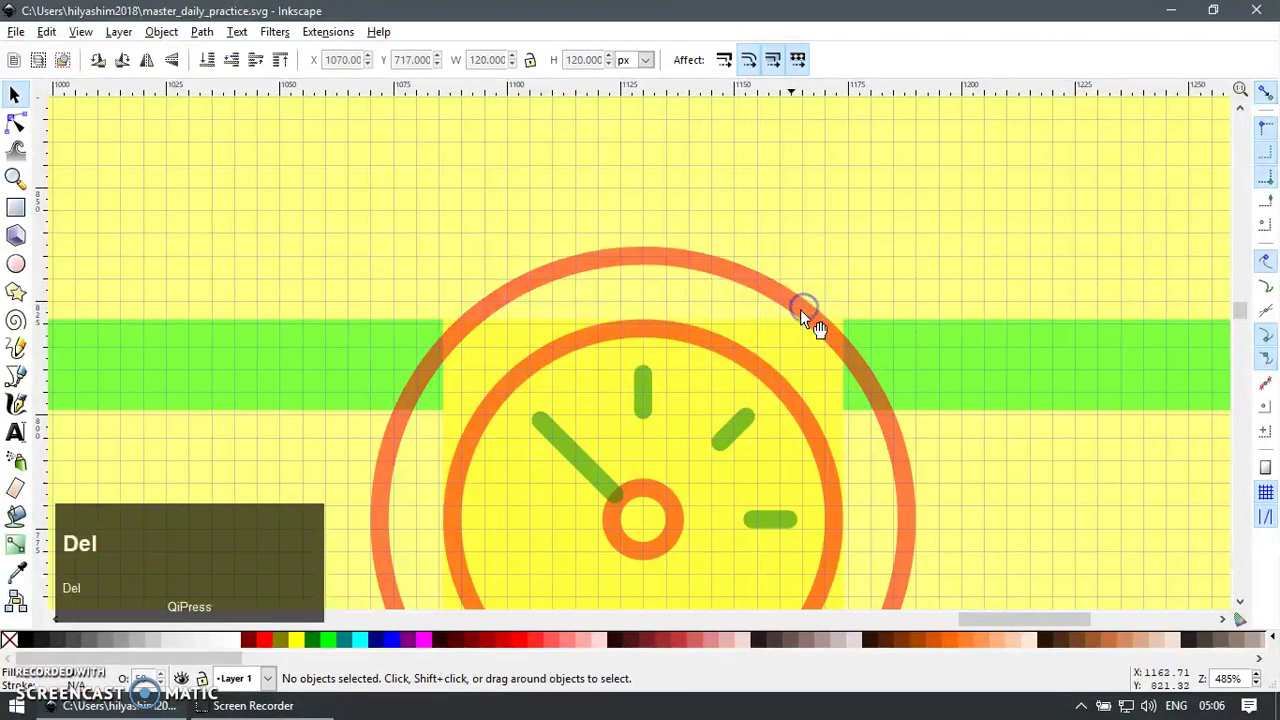
pyautogui.click(848, 354)
pyautogui.press('Delete')
pyautogui.press('F3')
pyautogui.moveTo(476, 381); pyautogui.dragTo(708, 562)
pyautogui.press('F1')
pyautogui.click(670, 397)
pyautogui.press('F2')
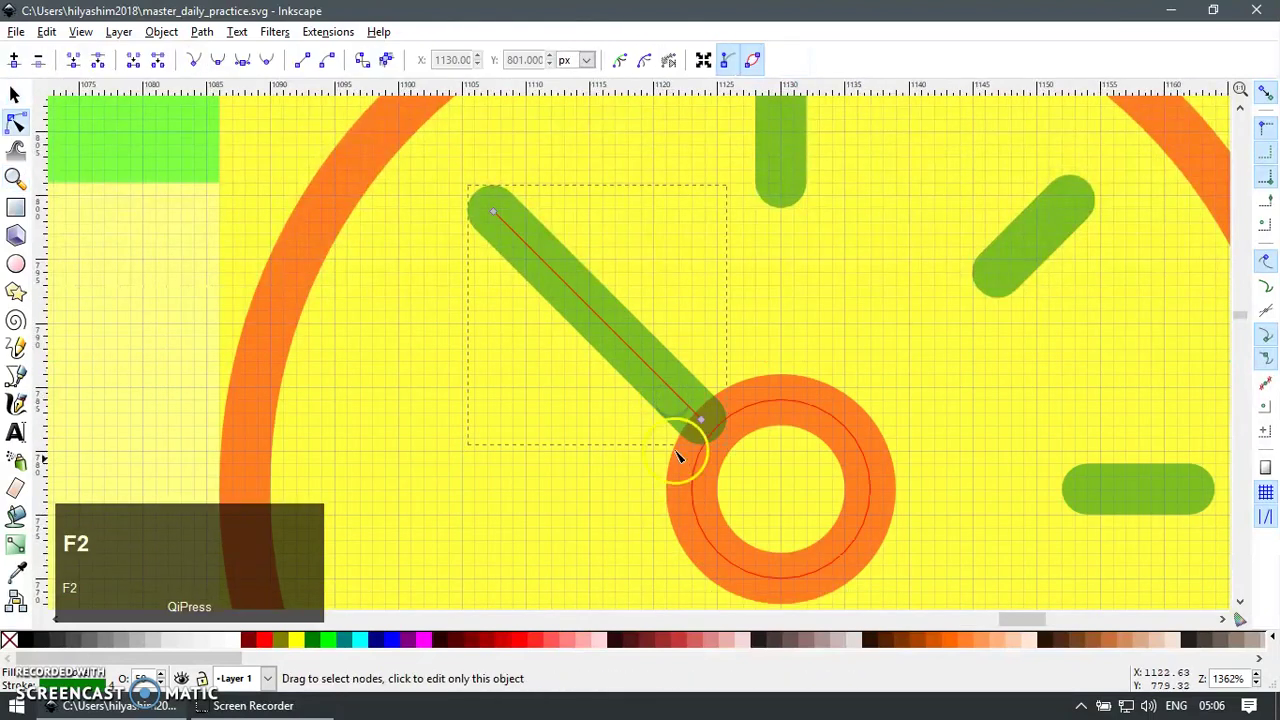
pyautogui.press('F1')
pyautogui.keyDown('ctrl'); pyautogui.scroll(-1, 837, 310); pyautogui.keyUp('ctrl')
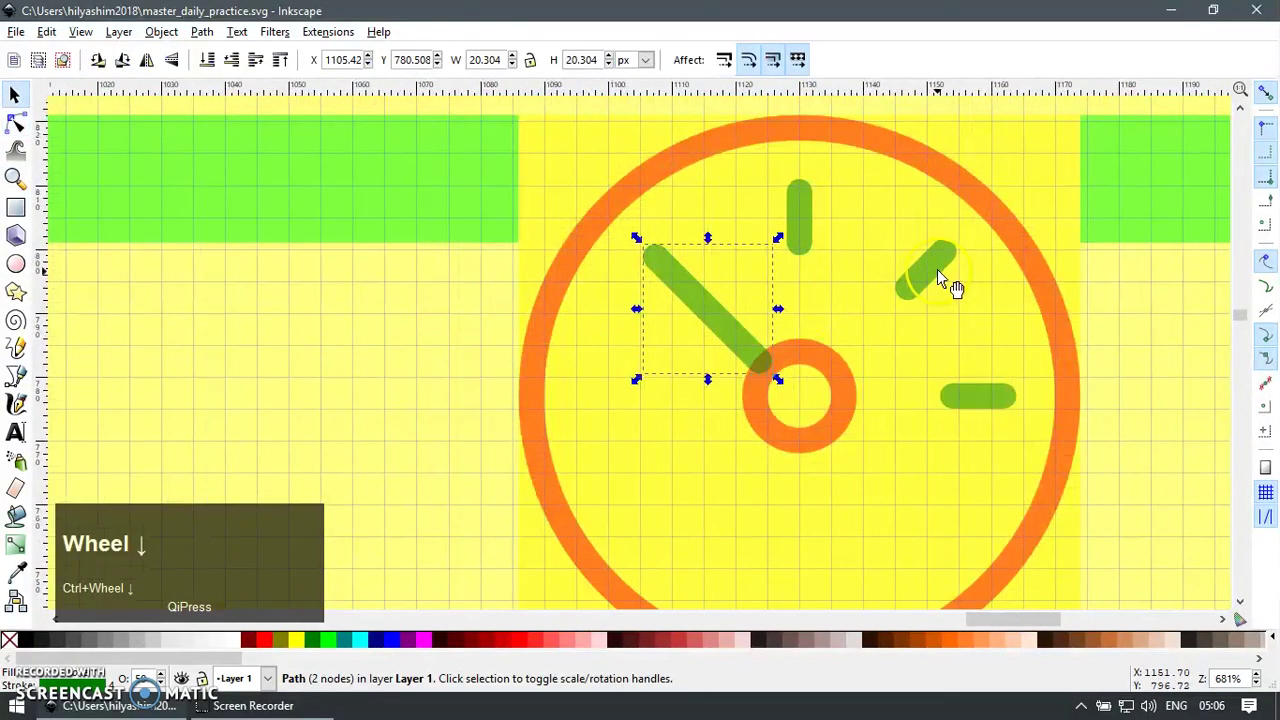
# Step: Mirror a copy of the diagonal tick horizontally to the timer's upper left and delete the long diagonal hand
pyautogui.hotkey('ctrl', 'd')
pyautogui.press('h')
pyautogui.press('Escape')
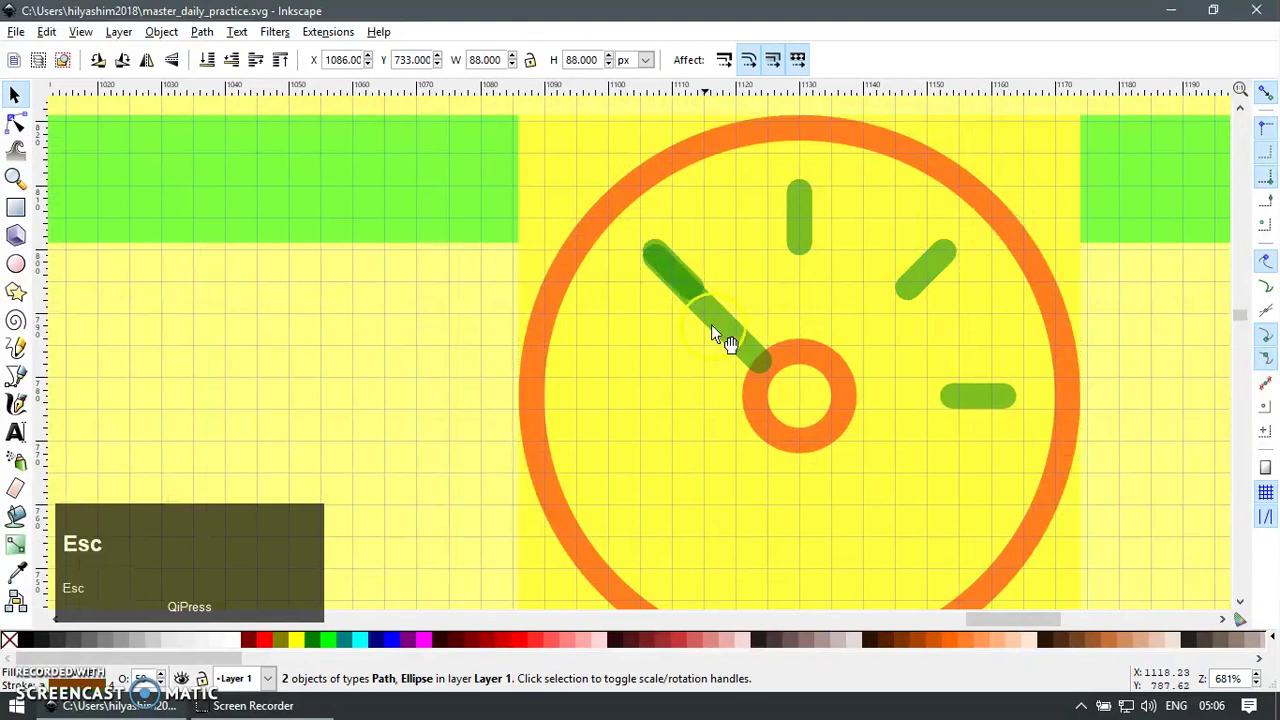
pyautogui.keyDown('ctrl'); pyautogui.scroll(1, 705, 342); pyautogui.keyUp('ctrl')
pyautogui.click(769, 341)
pyautogui.press('Delete')
# Step: Duplicate the upper-left diagonal tick and move the copy 20 px right and 20 px down onto the hub
pyautogui.click(699, 258)
pyautogui.hotkey('ctrl', 'd')
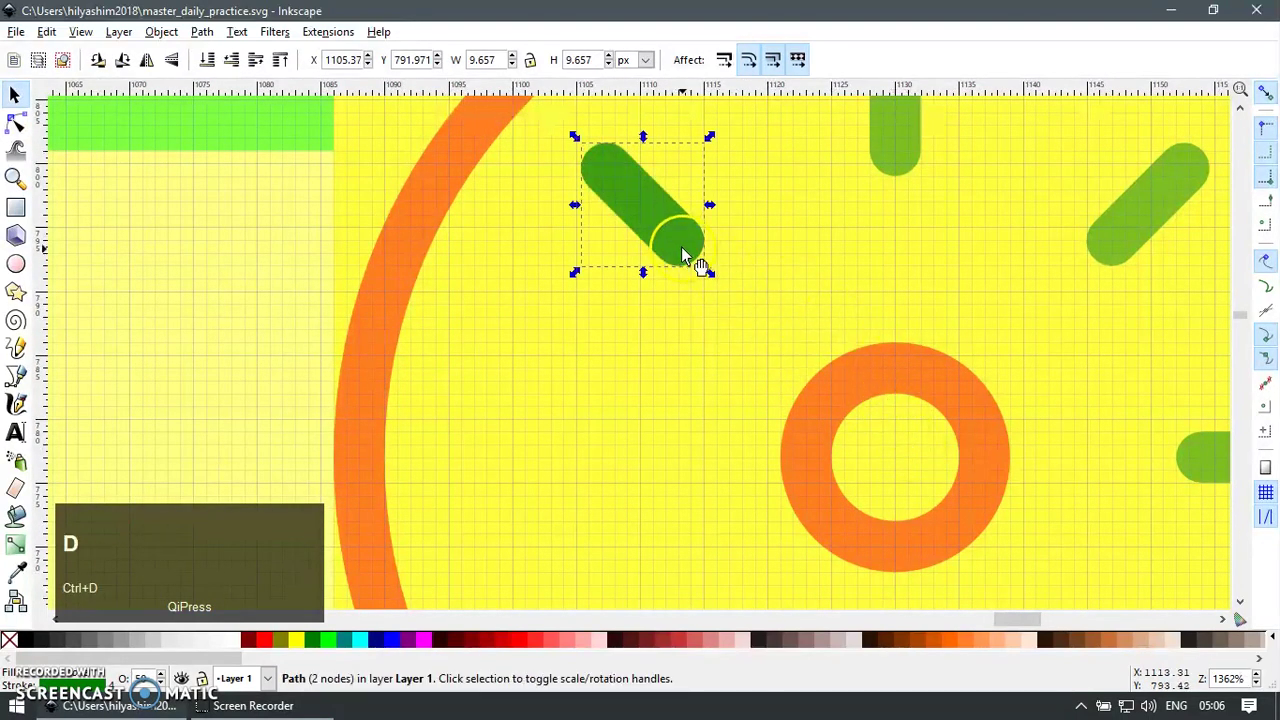
pyautogui.hotkey('shift', 'Down')
pyautogui.hotkey('shift', 'Right')
# Step: Combine the two diagonal strokes and join them into one straight timer hand without the two inner nodes
pyautogui.keyDown('shift'); pyautogui.click(660, 214); pyautogui.keyUp('shift')
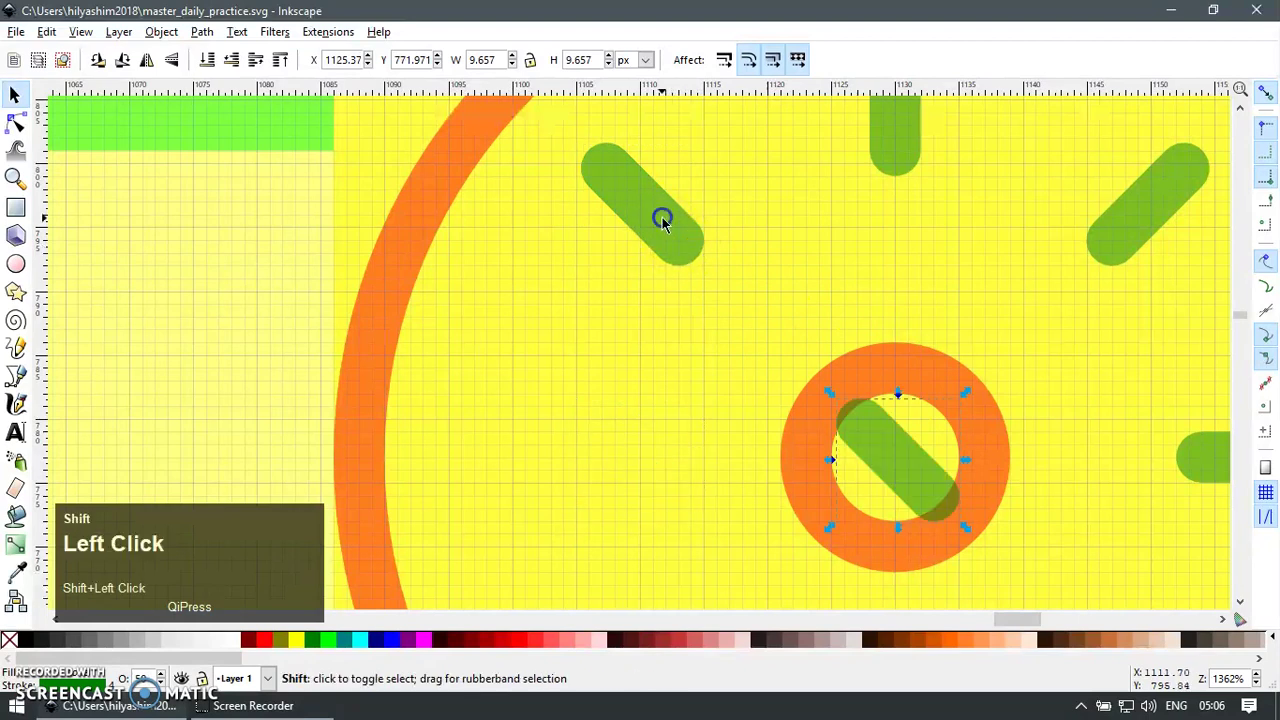
pyautogui.press('n')
pyautogui.moveTo(531, 214); pyautogui.dragTo(929, 447)
pyautogui.hotkey('alt', 'j')
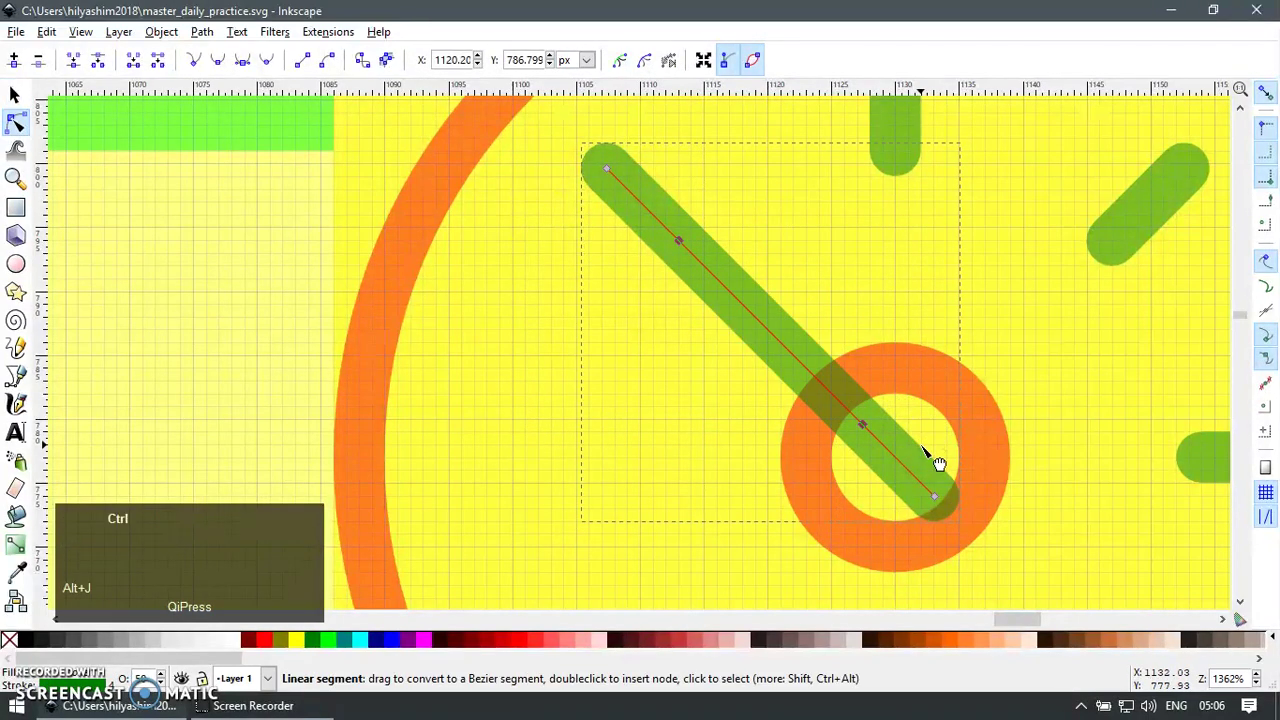
pyautogui.click(617, 464)
pyautogui.moveTo(914, 226); pyautogui.dragTo(910, 224)
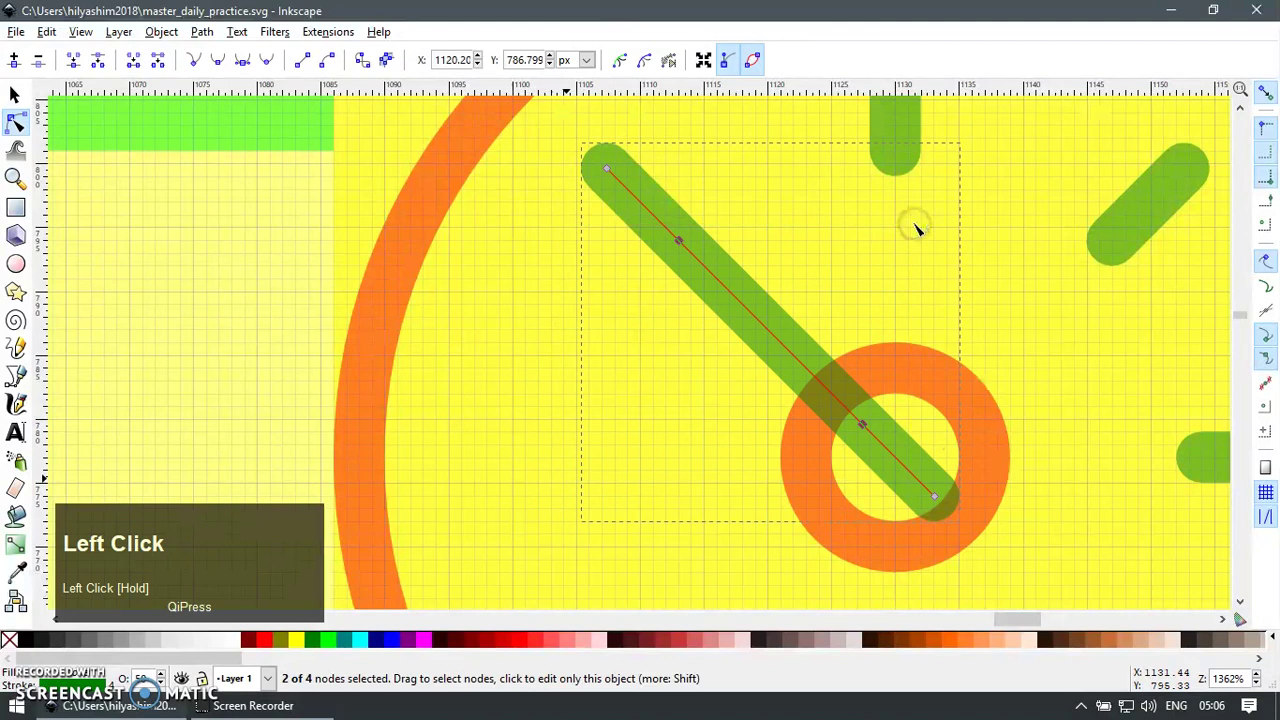
pyautogui.press('Delete')
# Step: Shorten the timer hand to about 21.5 px wide by adding a node on the hub ring and deleting the end node beyond it
pyautogui.hotkey('ctrl', 'a')
pyautogui.scroll(2, 891, 457)
pyautogui.press('F2')
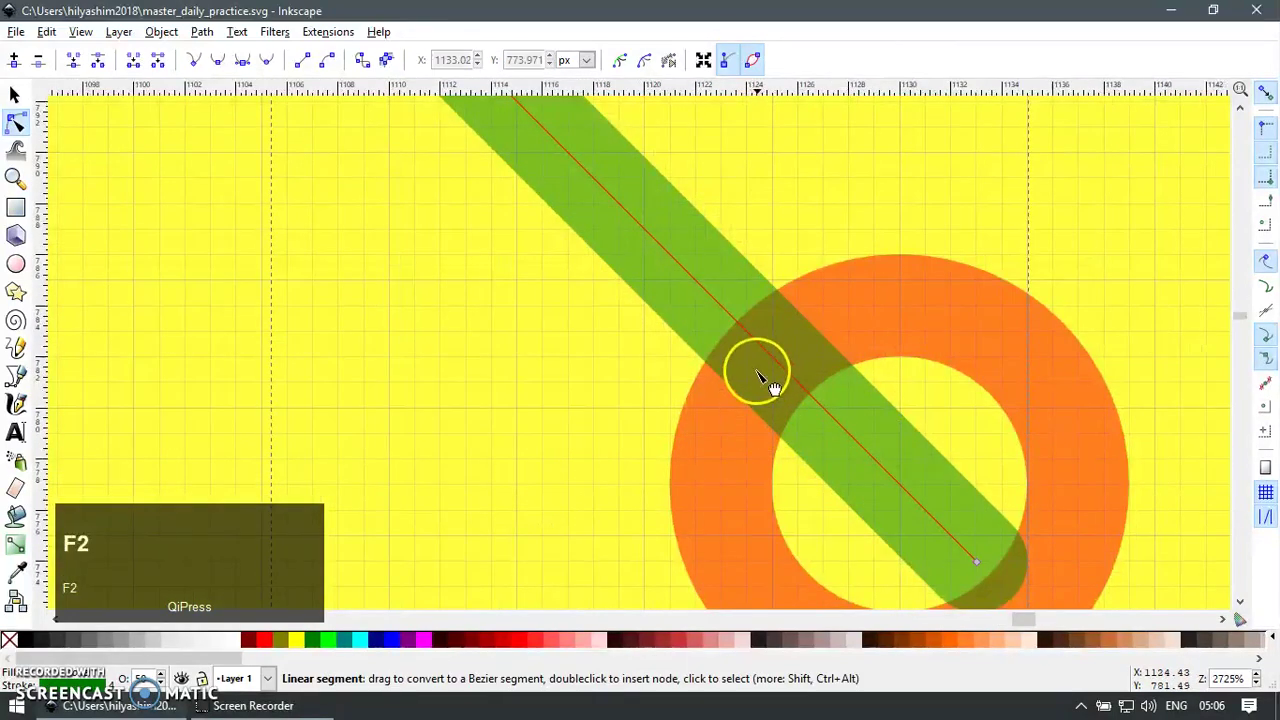
pyautogui.keyDown('ctrl'); pyautogui.keyDown('alt'); pyautogui.click(773, 355); pyautogui.keyUp('alt'); pyautogui.keyUp('ctrl')
pyautogui.moveTo(1140, 443); pyautogui.dragTo(904, 584)
pyautogui.press('Delete')
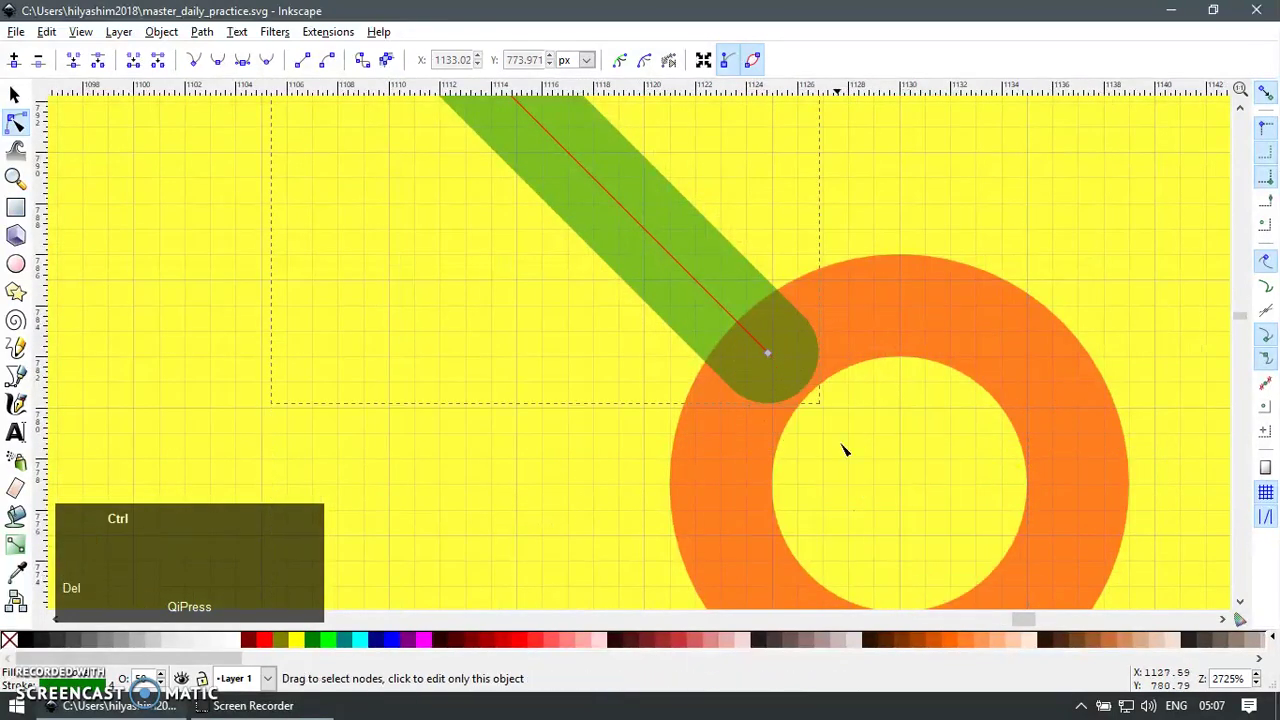
# Step: Trim the timer hand slightly further back on the hub ring to about 21.2 px wide, using a new end node
pyautogui.scroll(-4, 840, 362)
pyautogui.scroll(-2, 840, 362)
pyautogui.press('F1')
pyautogui.scroll(7, 840, 362)
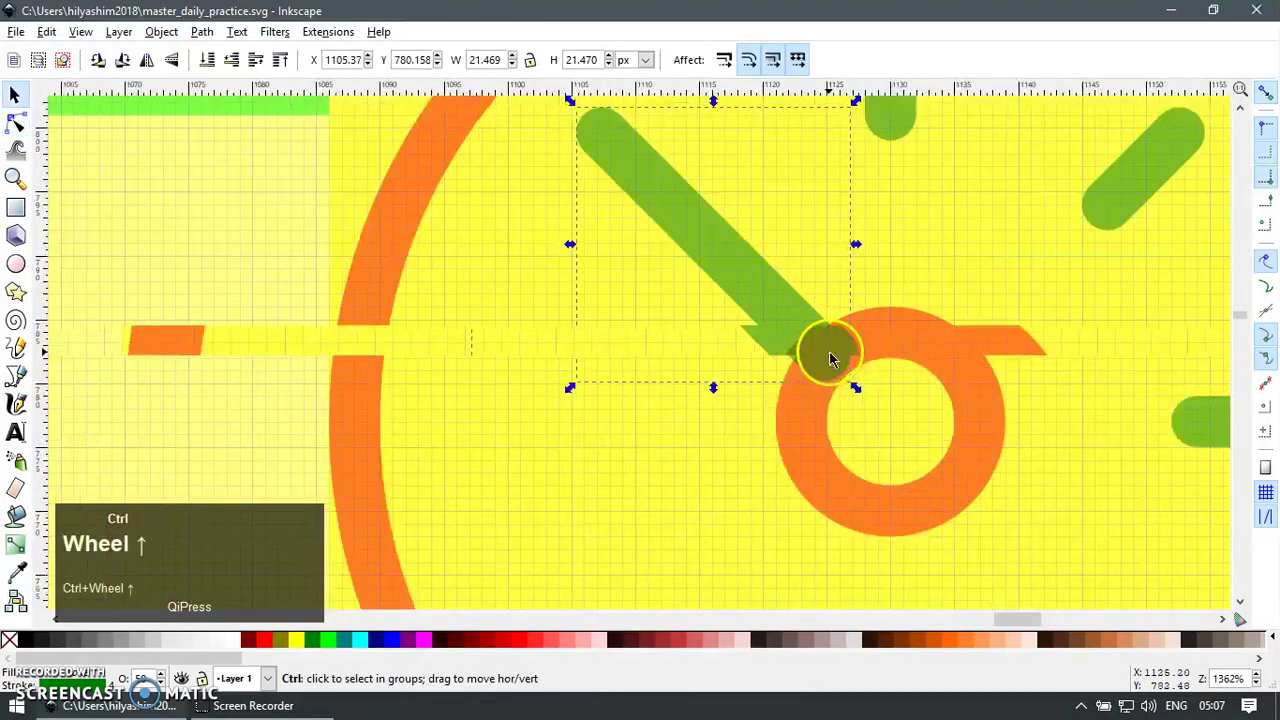
pyautogui.press('F2')
pyautogui.keyDown('ctrl'); pyautogui.keyDown('alt'); pyautogui.click(810, 359); pyautogui.keyUp('alt'); pyautogui.keyUp('ctrl')
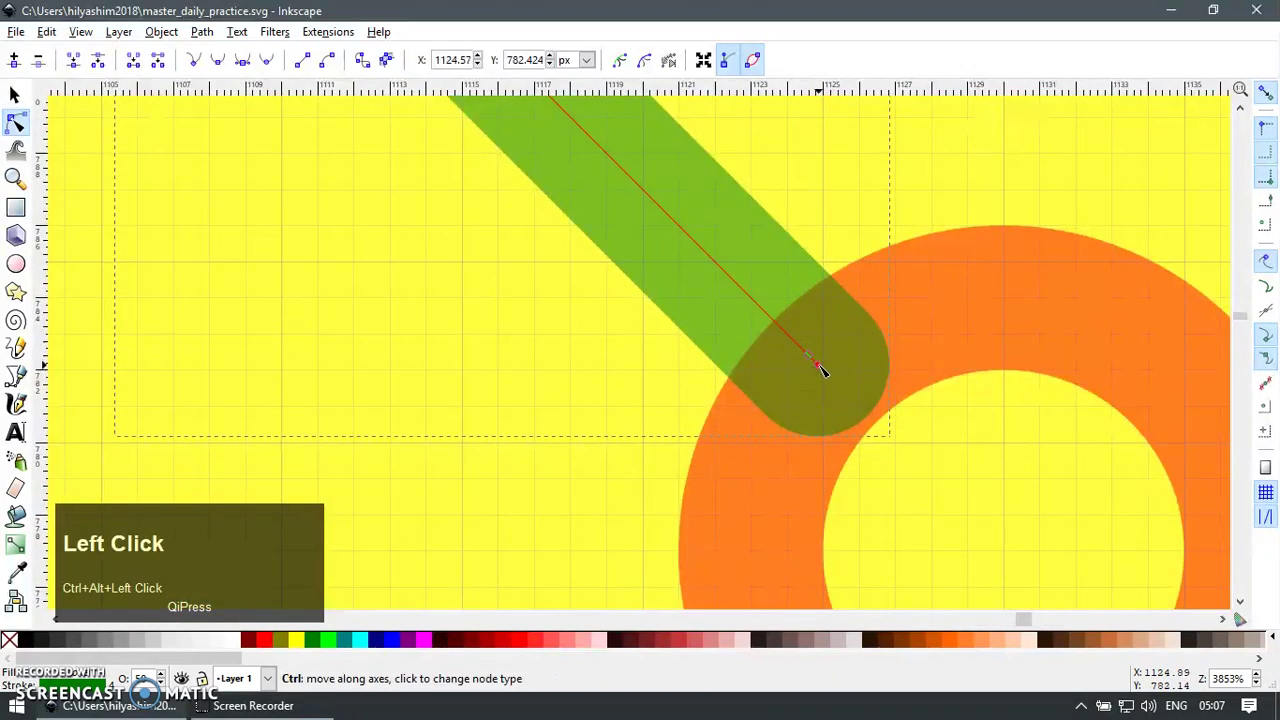
pyautogui.press('Delete')
pyautogui.scroll(-3, 826, 358)
pyautogui.press('F1')
pyautogui.scroll(-3, 843, 380)
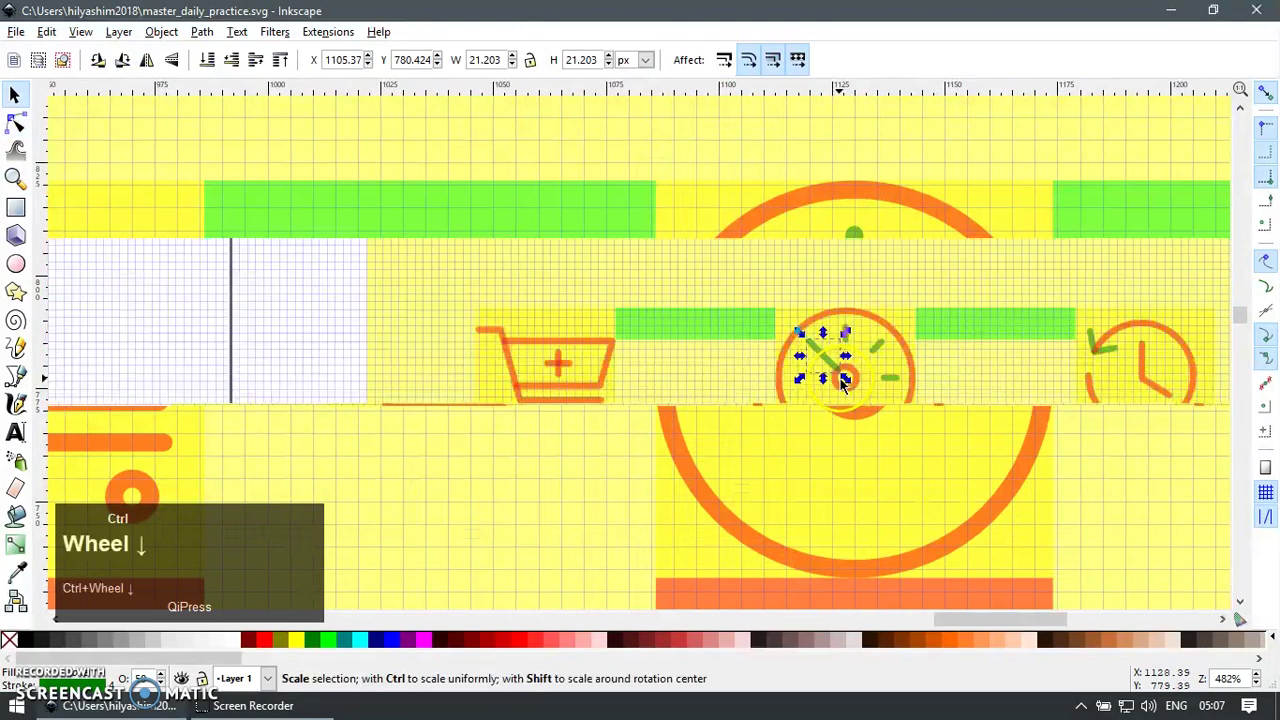
pyautogui.scroll(-4, 843, 383)
pyautogui.press('Escape')
# Step: Try to shorten the cart's handle by moving its outer end node inward horizontally, and undo the change
pyautogui.press('z')
pyautogui.moveTo(537, 281); pyautogui.dragTo(952, 471)
pyautogui.press('F1')
pyautogui.moveTo(655, 389); pyautogui.dragTo(699, 366)
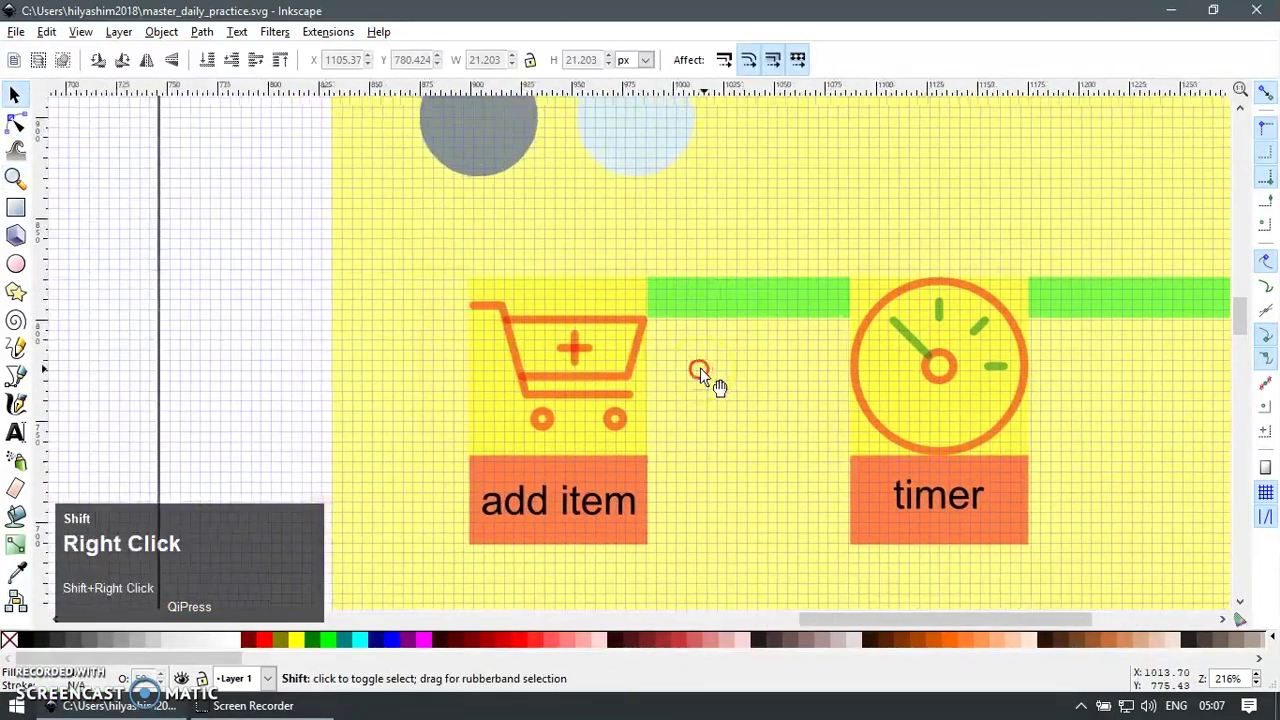
pyautogui.scroll(3, 520, 345)
pyautogui.click(503, 237)
pyautogui.press('F2')
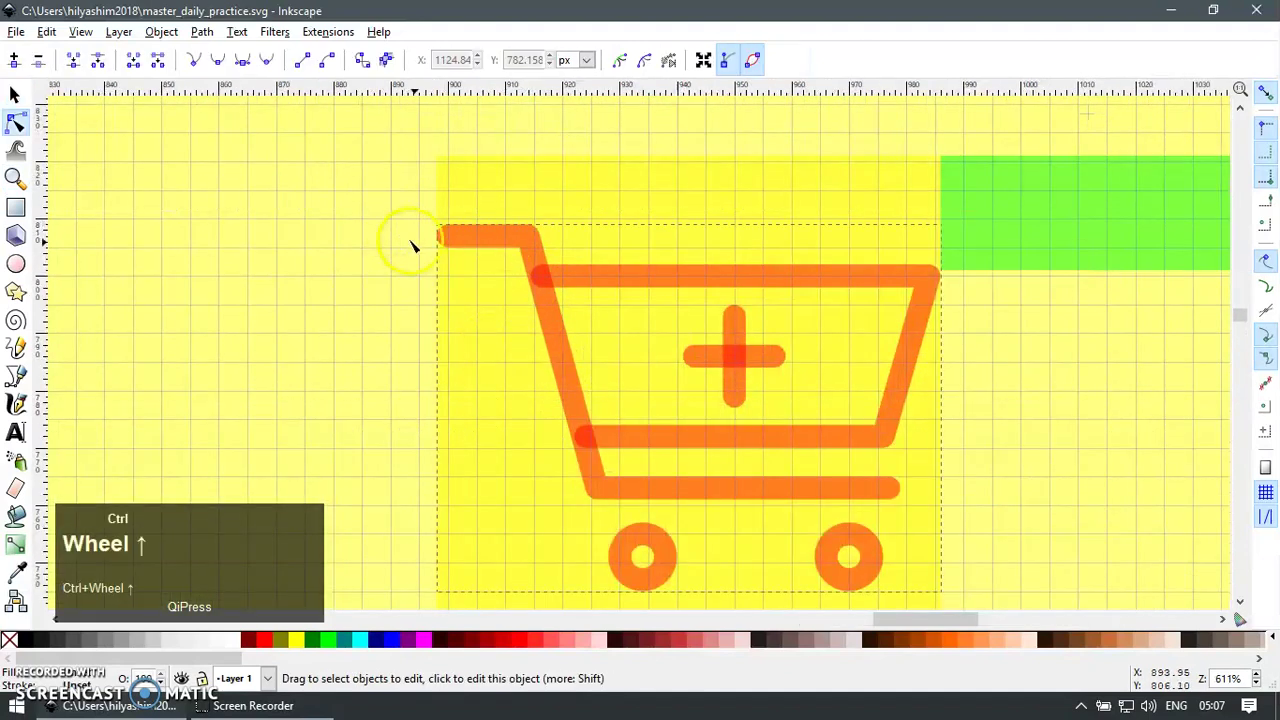
pyautogui.scroll(3, 414, 243)
pyautogui.click(515, 230)
pyautogui.moveTo(515, 231); pyautogui.dragTo(591, 233)
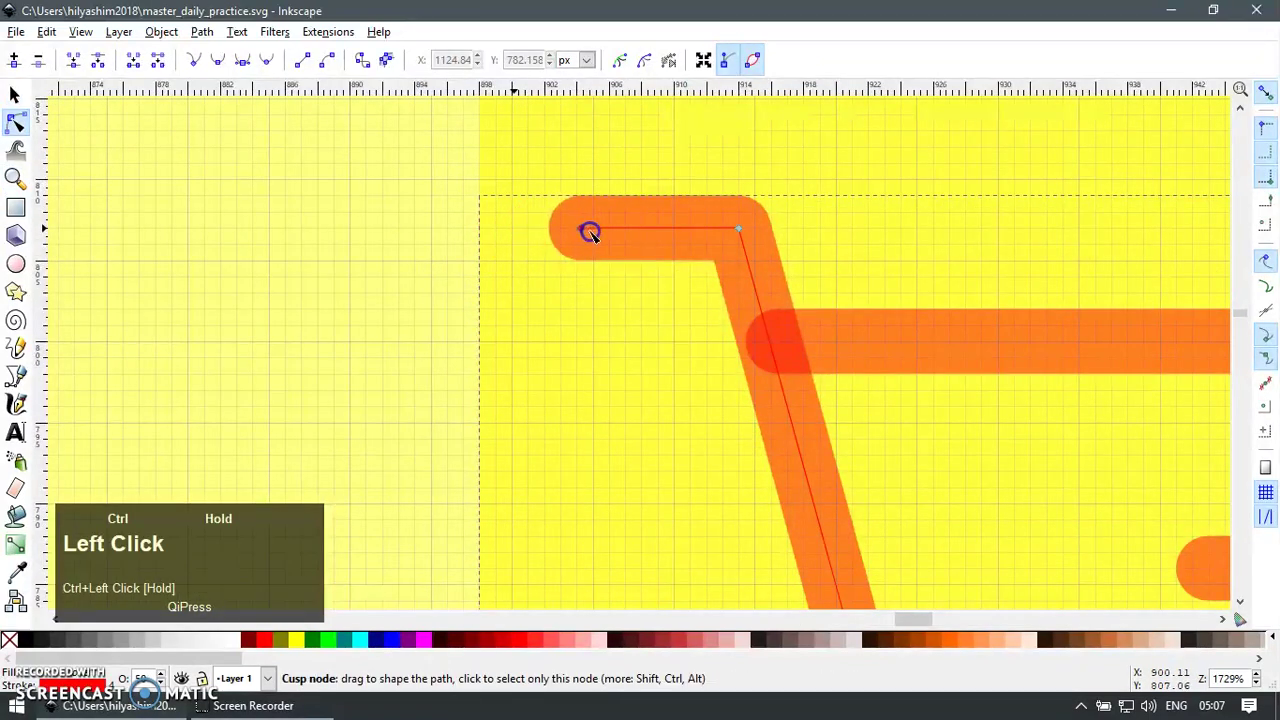
pyautogui.scroll(-4, 580, 250)
pyautogui.press('F1')
pyautogui.hotkey('ctrl', 'z')
pyautogui.scroll(-5, 492, 345)
pyautogui.press('Escape')
# Step: Scale the delay icon's three paths proportionally to 88 × 88 px and group them
pyautogui.press('z')
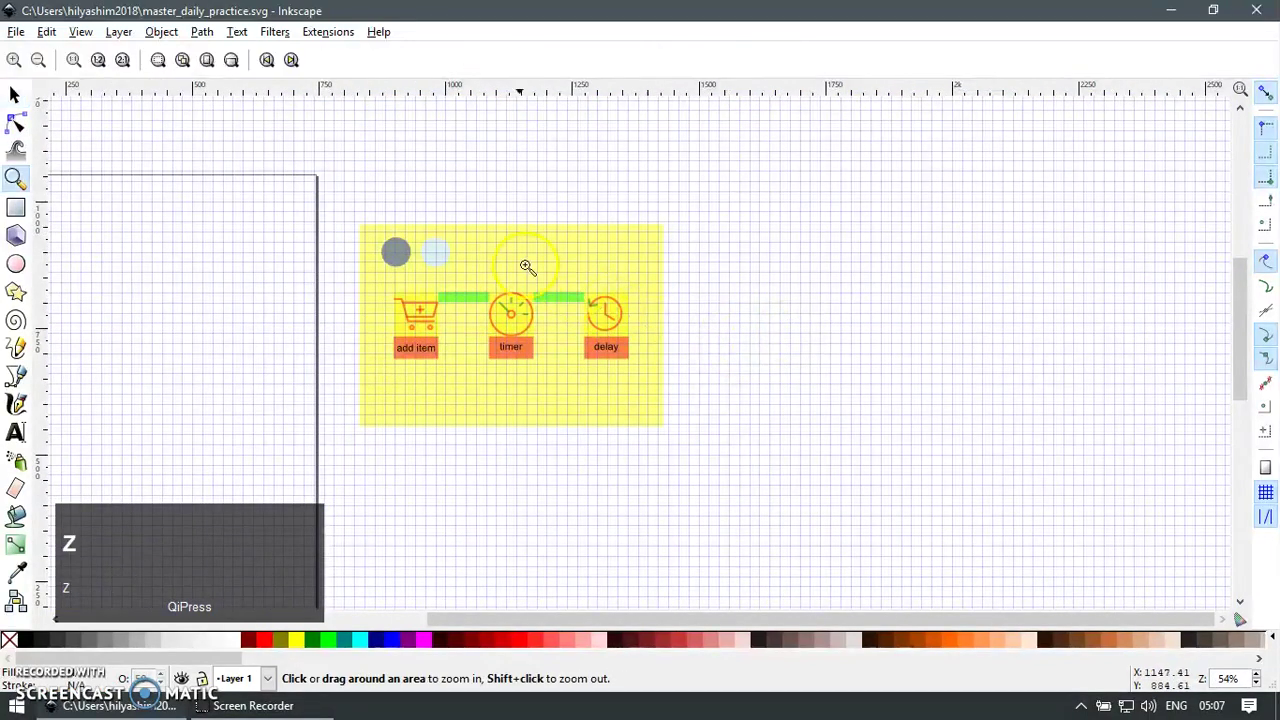
pyautogui.moveTo(518, 246); pyautogui.dragTo(694, 372)
pyautogui.press('F1')
pyautogui.moveTo(921, 203); pyautogui.dragTo(506, 418)
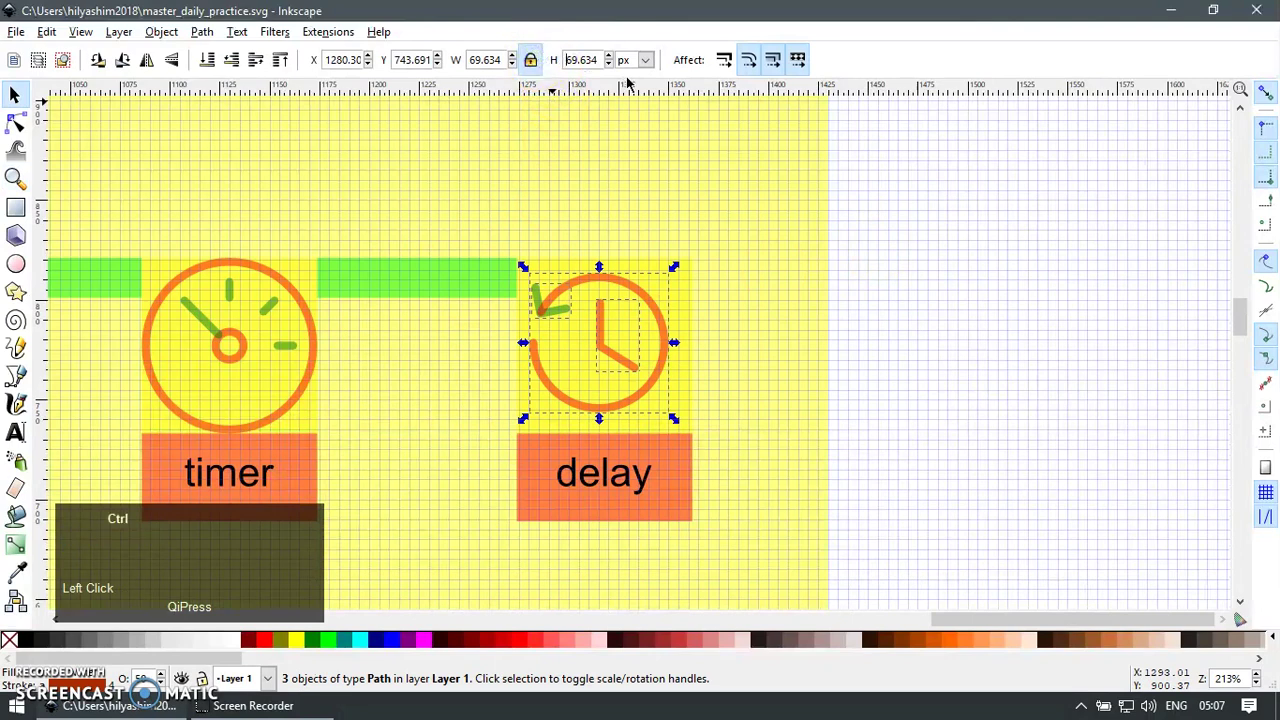
pyautogui.press('Return')
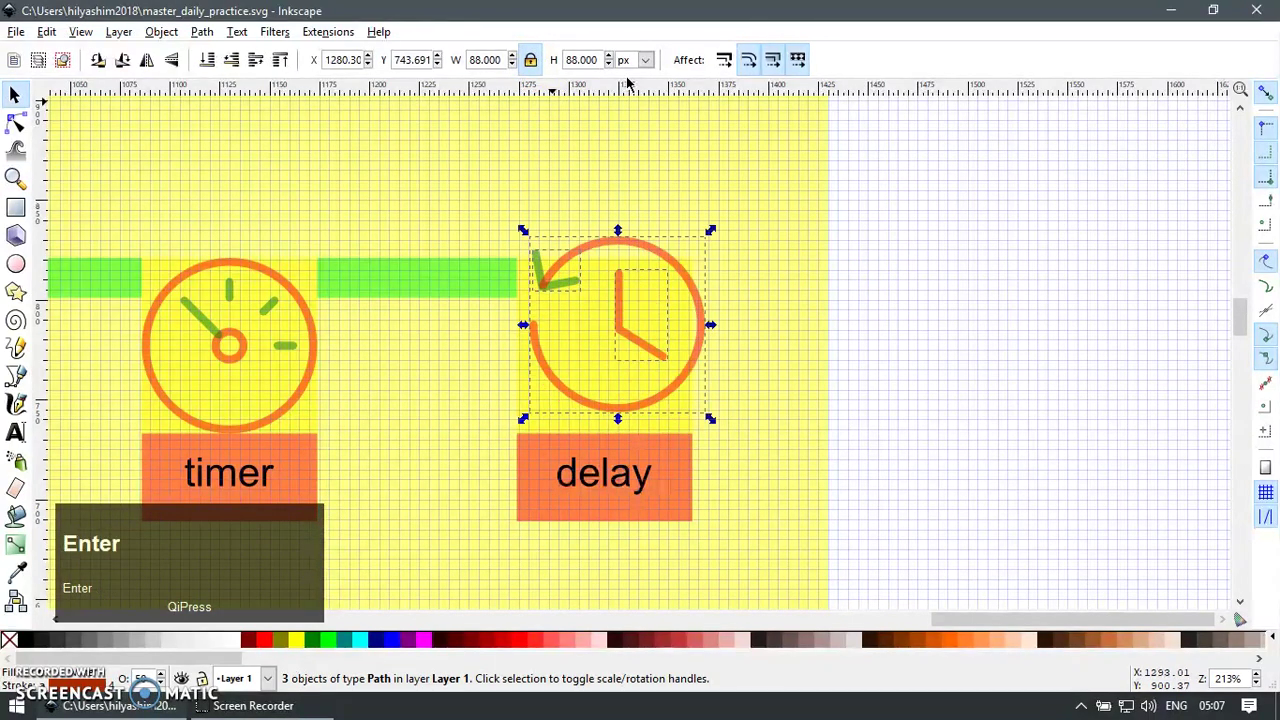
pyautogui.scroll(1, 692, 353)
pyautogui.hotkey('ctrl', 'g')
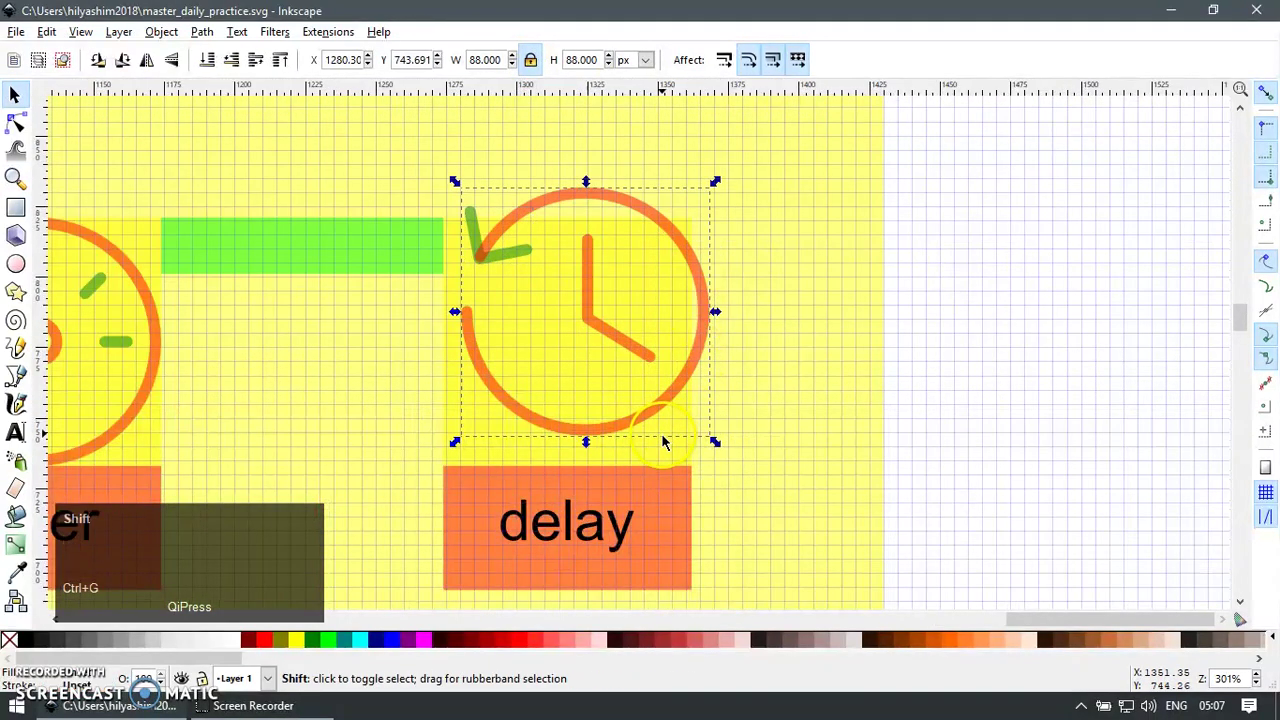
# Step: Align the grouped delay icon to the right and bottom edges of its yellow box and ungroup it
pyautogui.keyDown('shift'); pyautogui.click(684, 437); pyautogui.keyUp('shift')
pyautogui.hotkey('ctrl', 'shift', 'a')
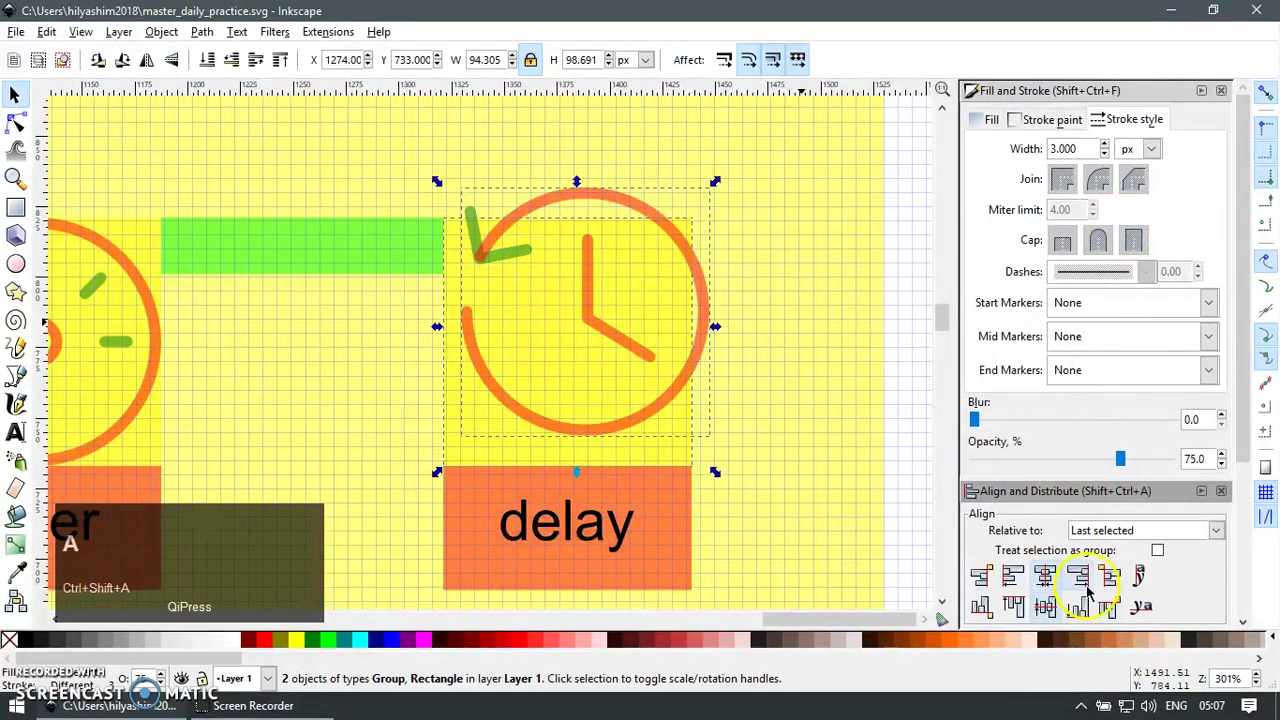
pyautogui.click(1088, 590)
pyautogui.click(1077, 605)
pyautogui.press('F12')
pyautogui.press('Escape')
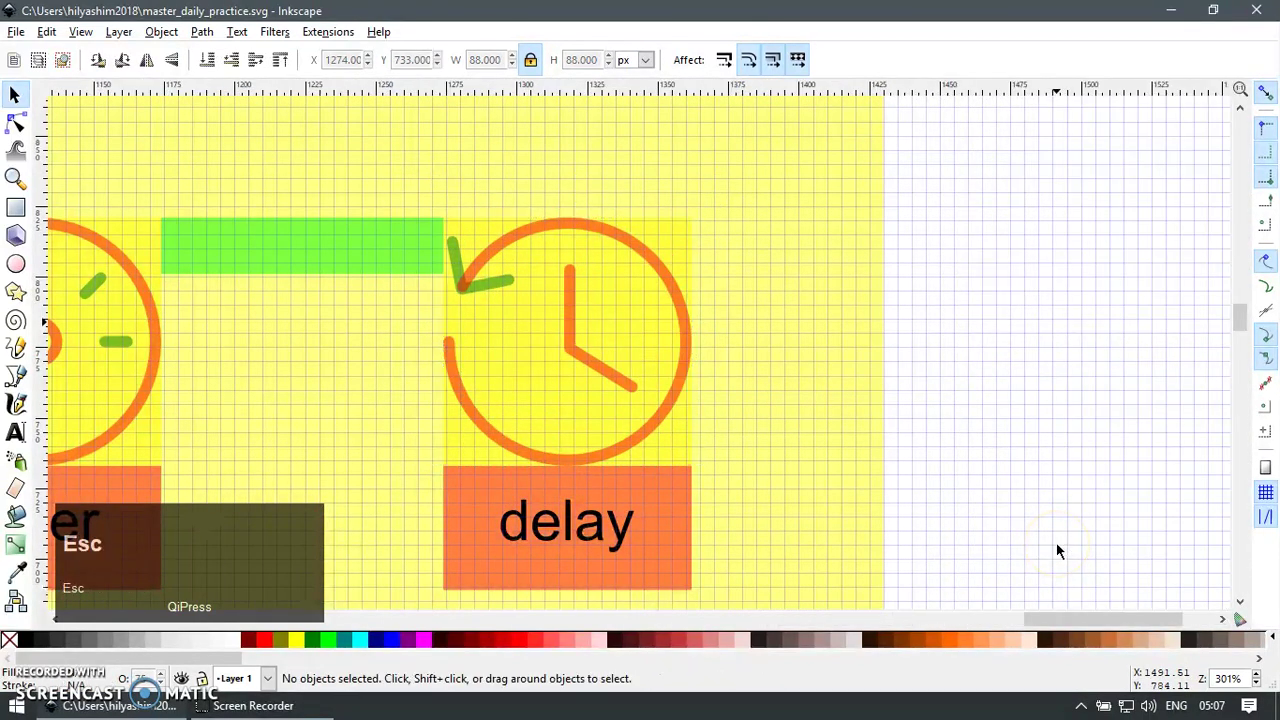
pyautogui.click(649, 424)
pyautogui.hotkey('ctrl', 'u')
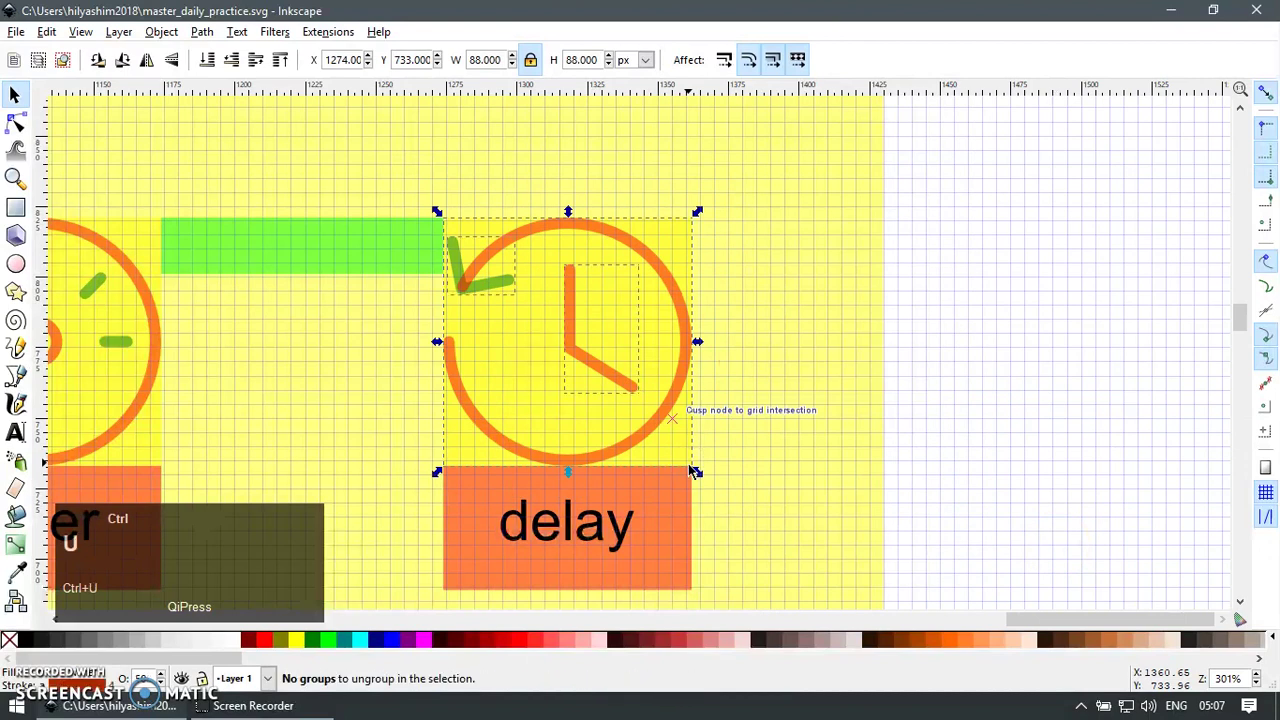
pyautogui.press('Escape')
# Step: Draw a straight vertical line about 31 px high beside the delay clock's upright hand
pyautogui.press('z')
pyautogui.moveTo(457, 212); pyautogui.dragTo(737, 437)
pyautogui.press('F1')
pyautogui.press('b')
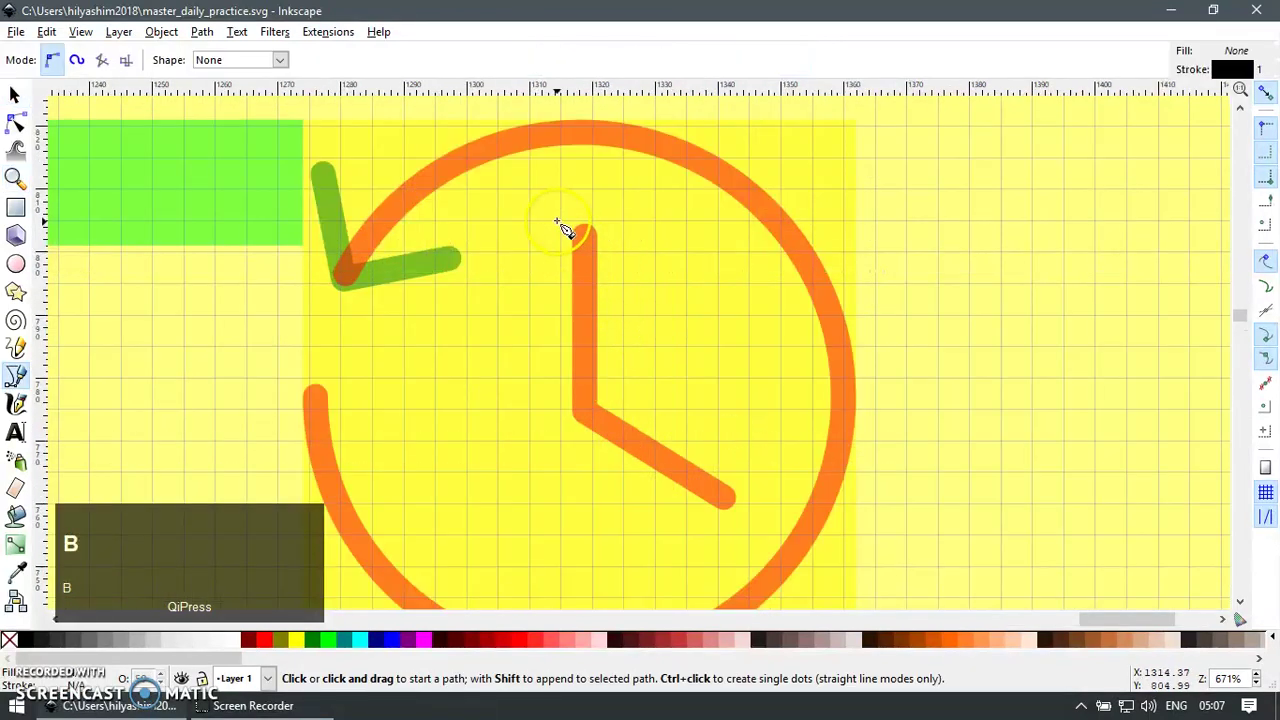
pyautogui.click(558, 220)
pyautogui.keyDown('ctrl'); pyautogui.click(553, 417); pyautogui.keyUp('ctrl')
pyautogui.press('Return')
pyautogui.press('F1')
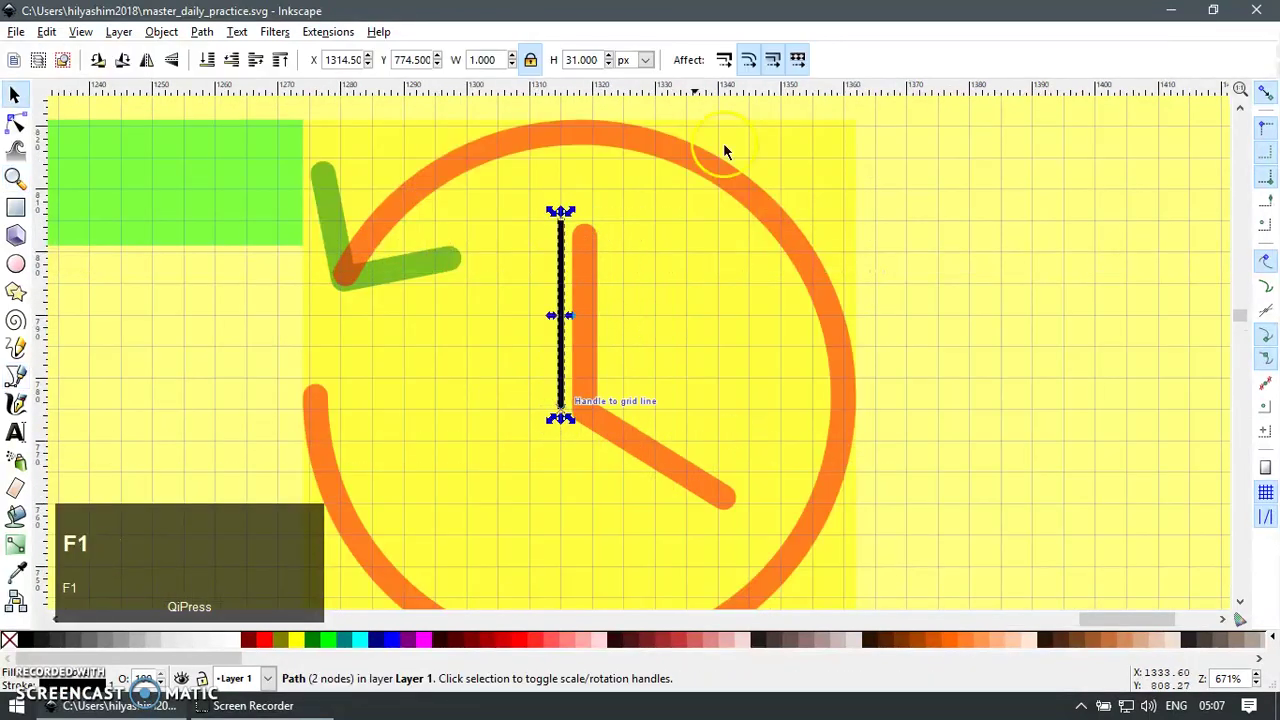
# Step: Apply the clock ring's 4 px rounded stroke style to the new vertical line and make its stroke green
pyautogui.click(805, 160)
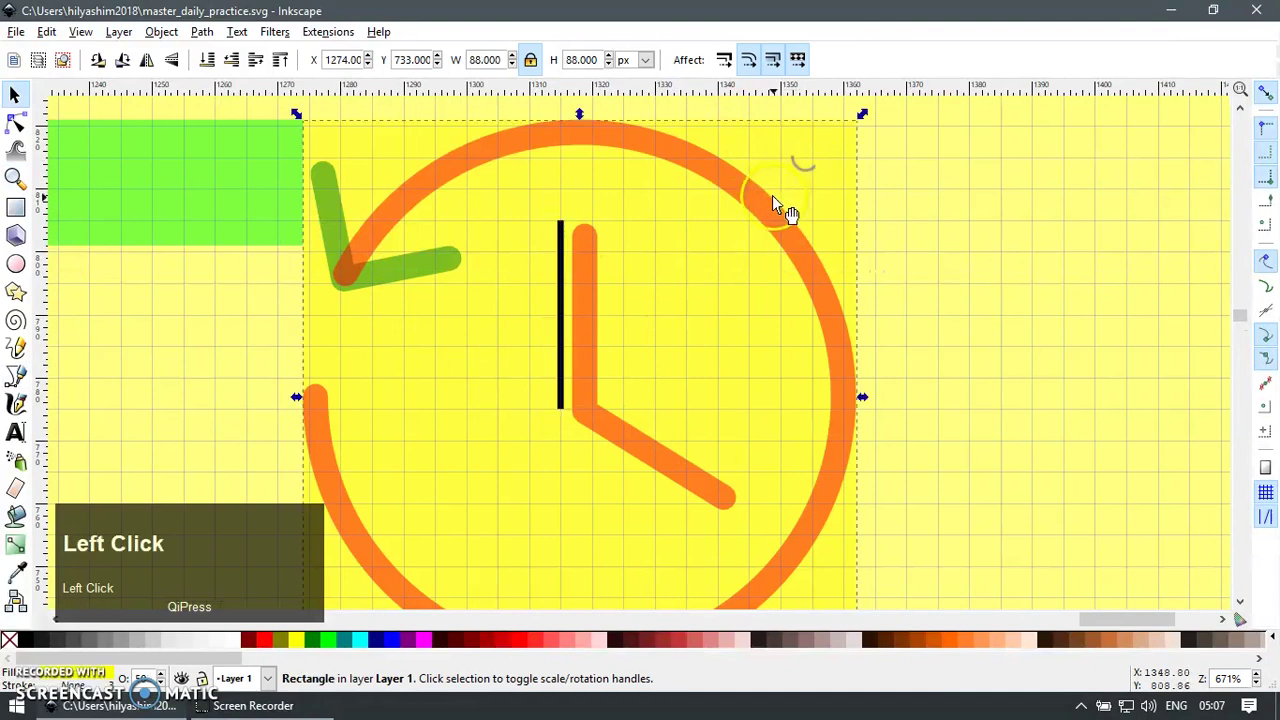
pyautogui.hotkey('ctrl', 'c')
pyautogui.click(561, 246)
pyautogui.hotkey('ctrl', 'shift', 'v')
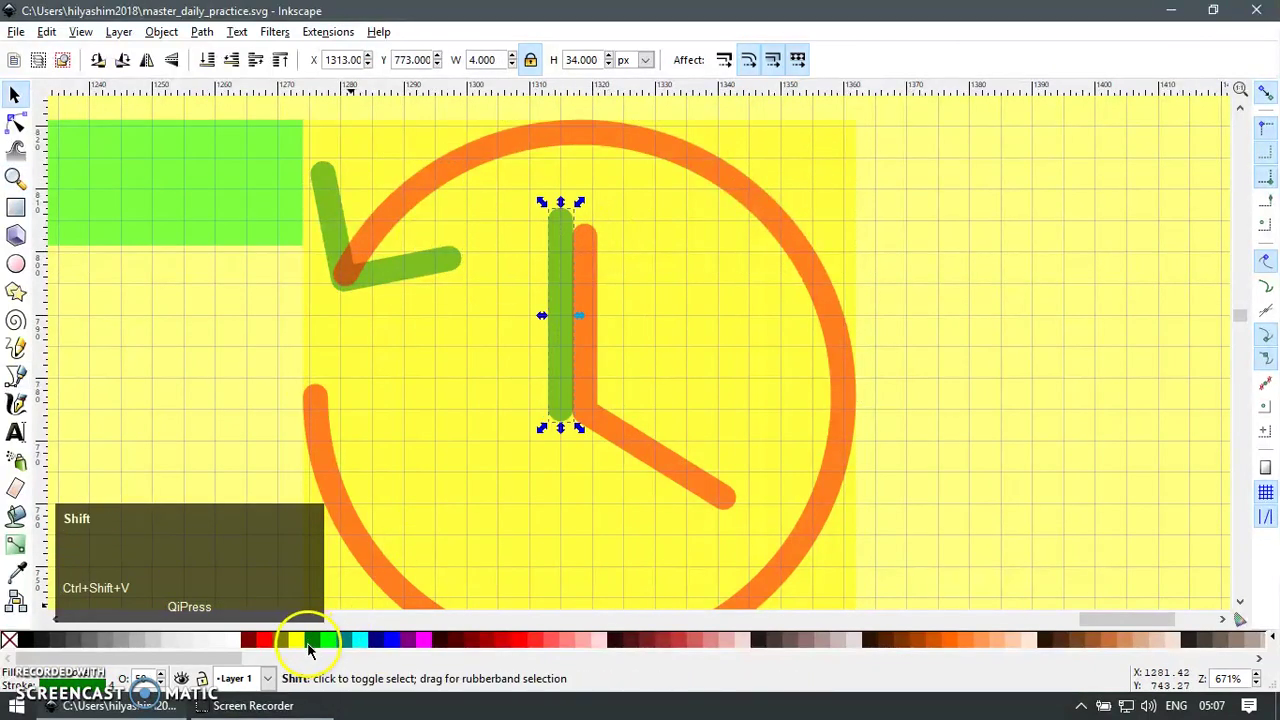
# Step: Centre the green line horizontally on the delay icon's yellow box
pyautogui.keyDown('shift'); pyautogui.click(461, 527); pyautogui.keyUp('shift')
pyautogui.hotkey('ctrl', 'shift', 'a')
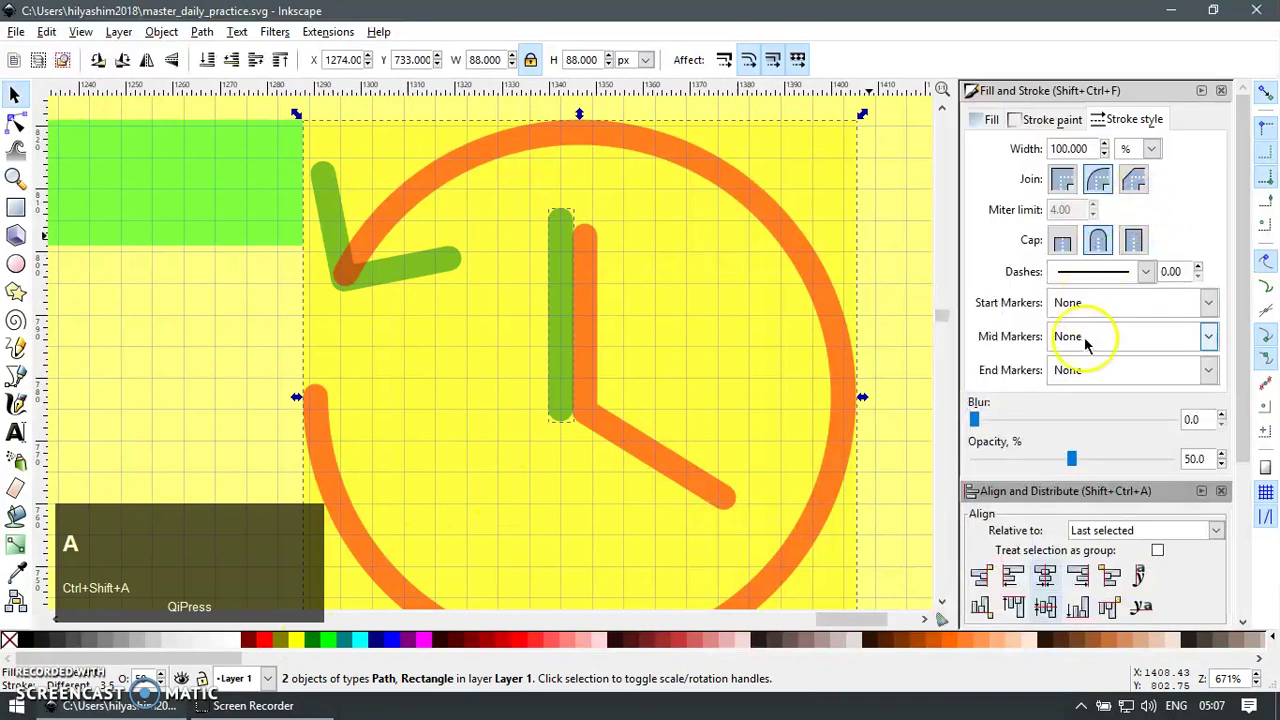
pyautogui.click(1045, 577)
pyautogui.press('F12')
pyautogui.press('Escape')
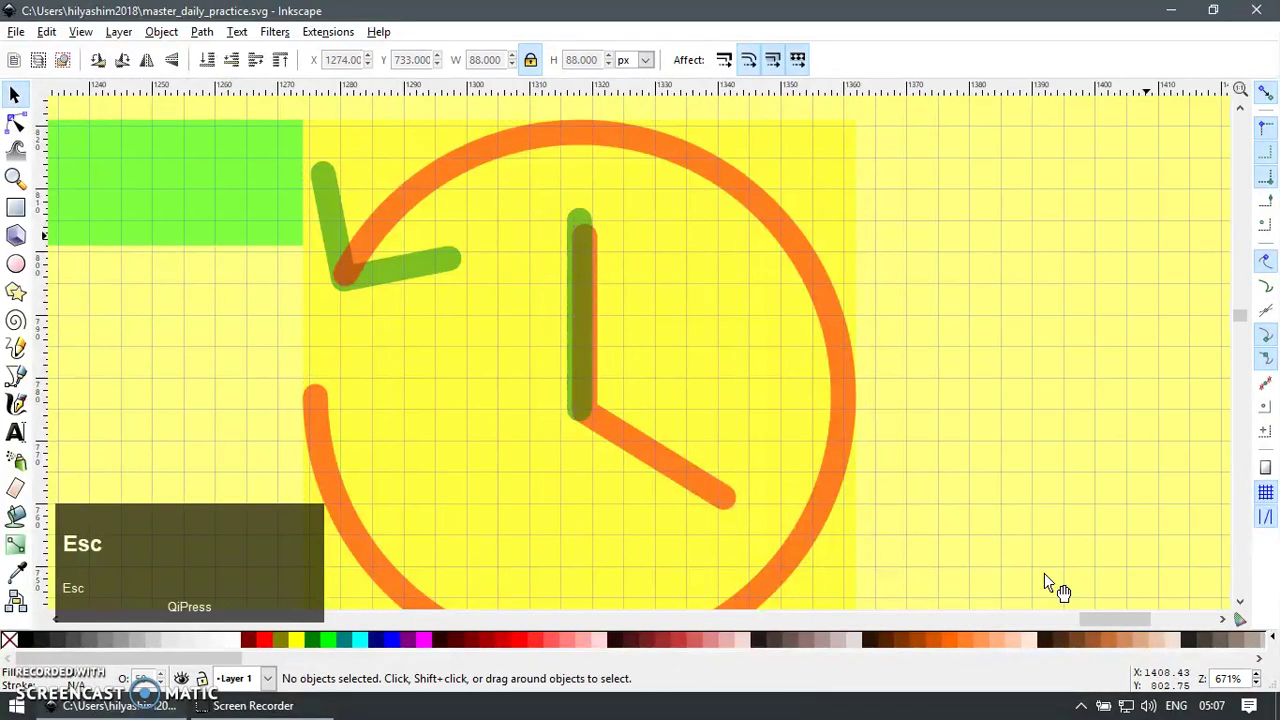
# Step: Draw a small green circle over the delay clock and centre it horizontally and vertically on the yellow box
pyautogui.scroll(-2, 760, 225)
pyautogui.press('e')
pyautogui.moveTo(604, 283); pyautogui.dragTo(689, 364)
pyautogui.keyDown('shift'); pyautogui.click(729, 277); pyautogui.keyUp('shift')
pyautogui.hotkey('ctrl', 'shift', 'a')
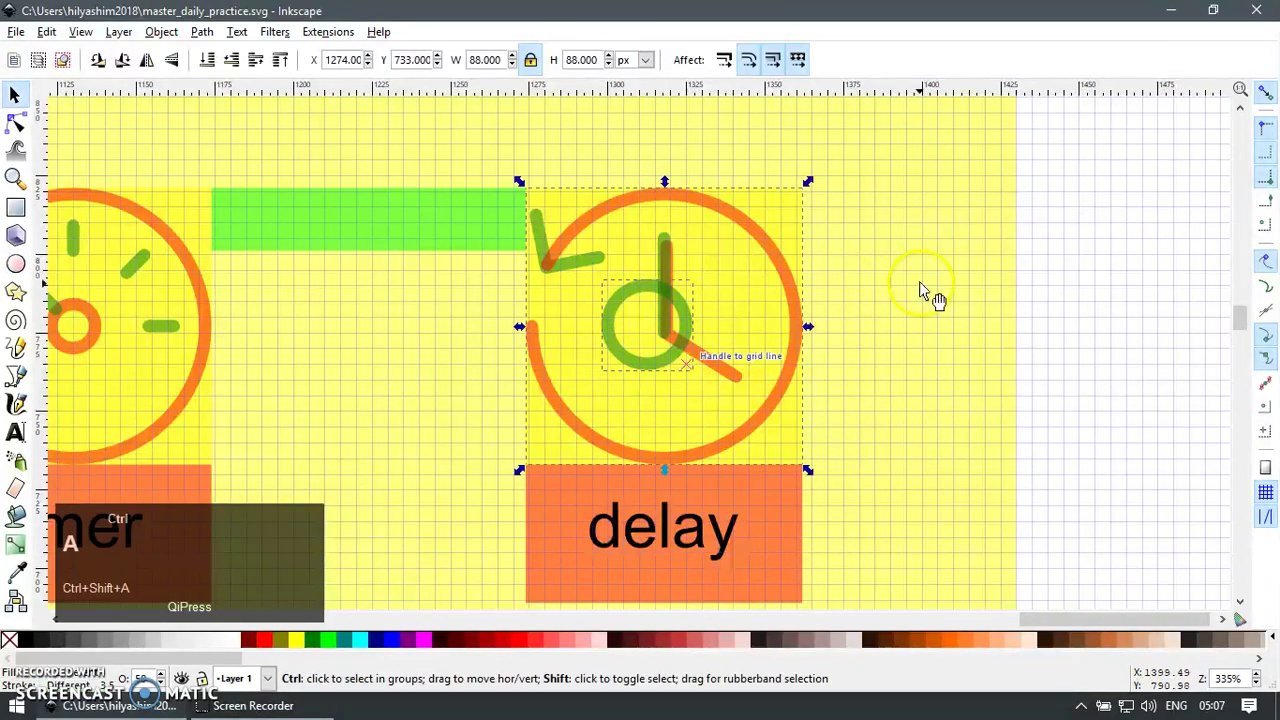
pyautogui.click(1045, 577)
pyautogui.click(1045, 605)
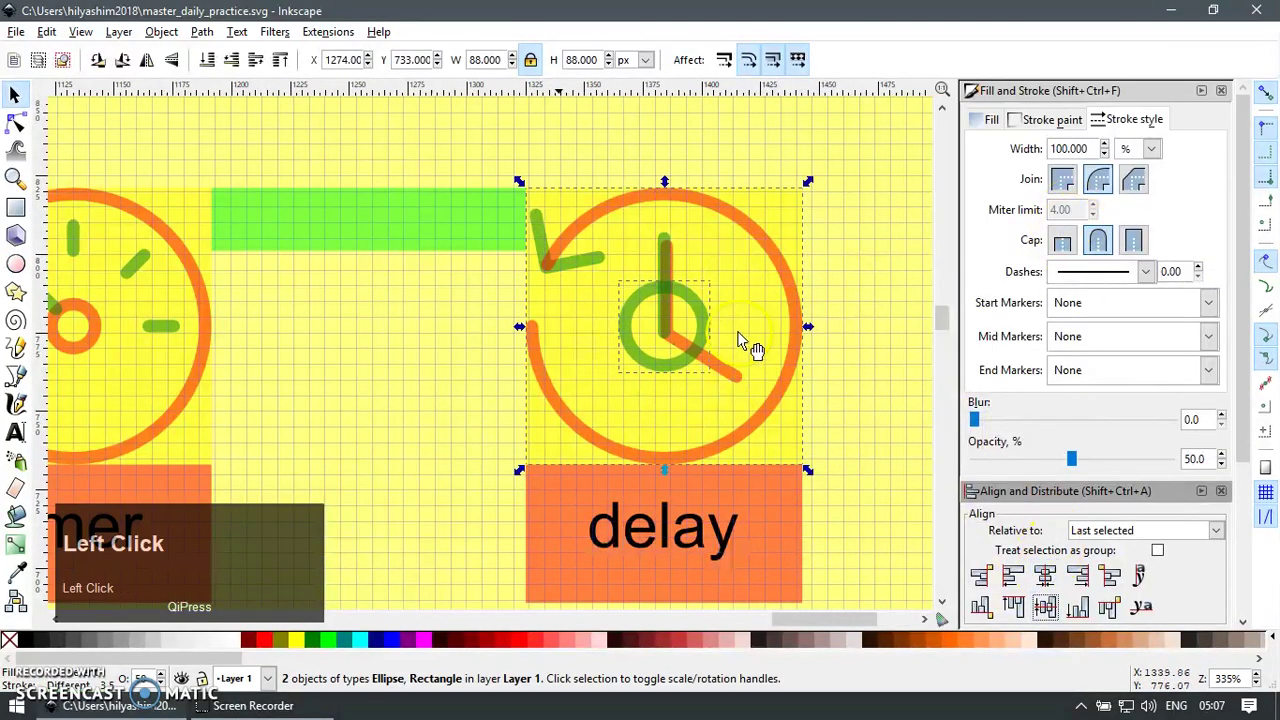
# Step: Enlarge the green circle from its centre to about 134 px across, surrounding the delay clock
pyautogui.press('Escape')
pyautogui.click(712, 316)
pyautogui.moveTo(714, 277); pyautogui.dragTo(916, 118)
# Step: Duplicate the green vertical hand and rotate the copy together with the large circle to the four o'clock direction
pyautogui.click(672, 265)
pyautogui.hotkey('ctrl', 'd')
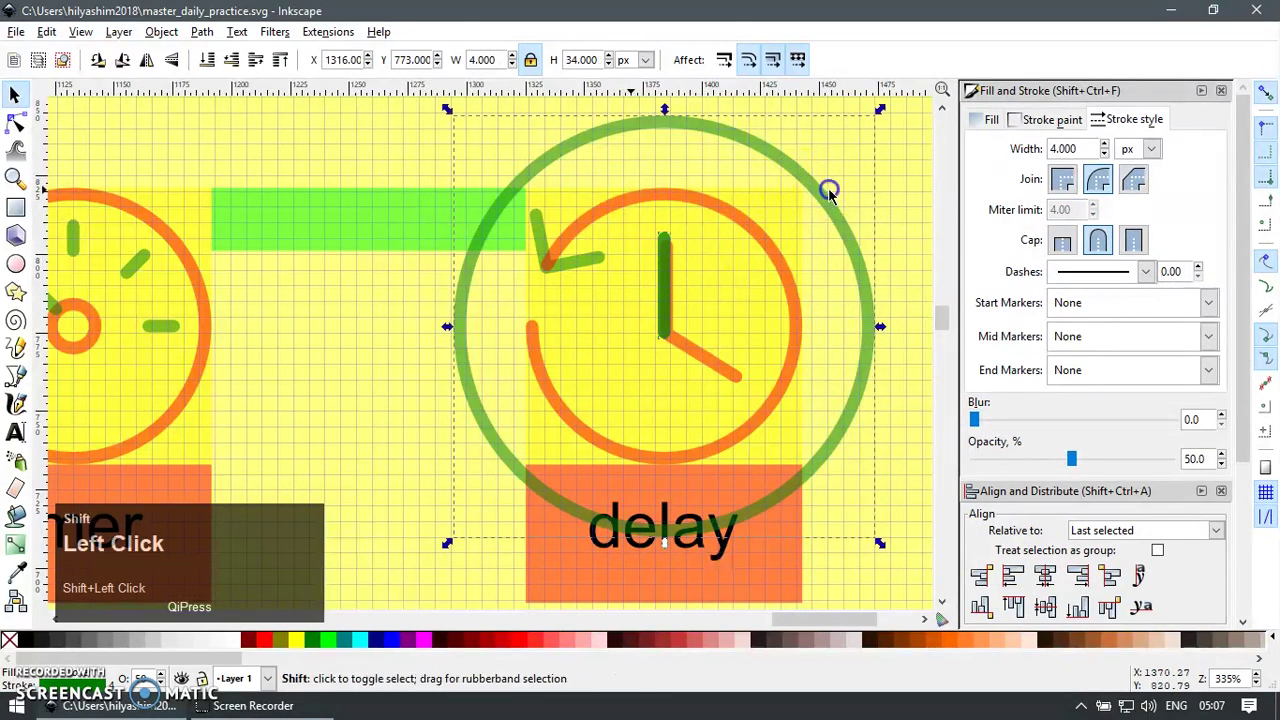
pyautogui.keyDown('shift'); pyautogui.click(829, 192); pyautogui.keyUp('shift')
pyautogui.press(']')
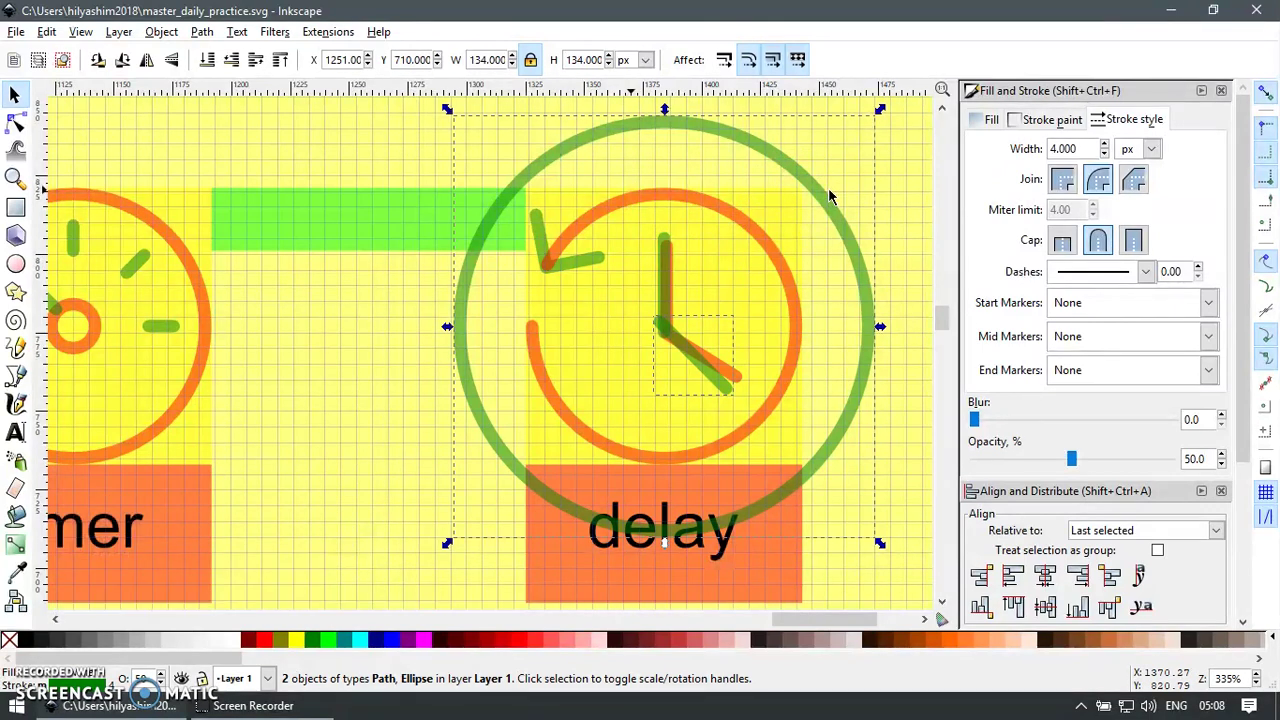
pyautogui.click(765, 226)
pyautogui.click(742, 228)
pyautogui.click(829, 201)
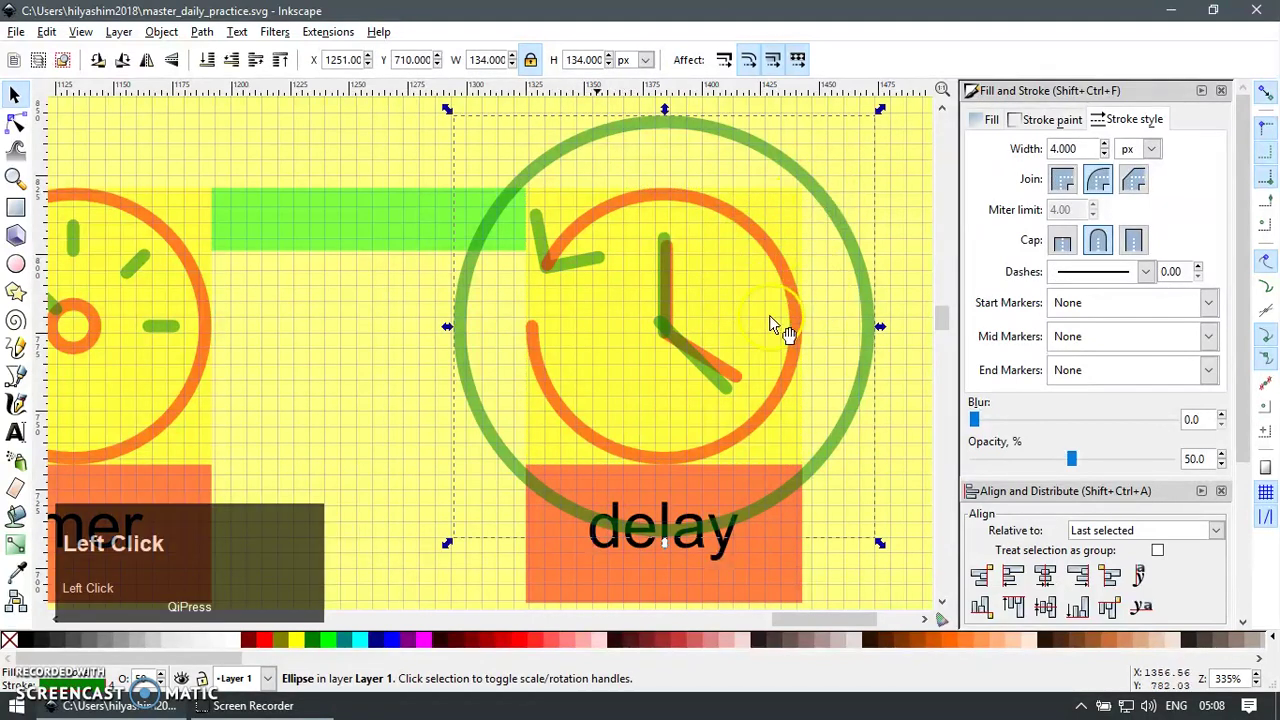
pyautogui.keyDown('shift'); pyautogui.click(860, 285); pyautogui.keyUp('shift')
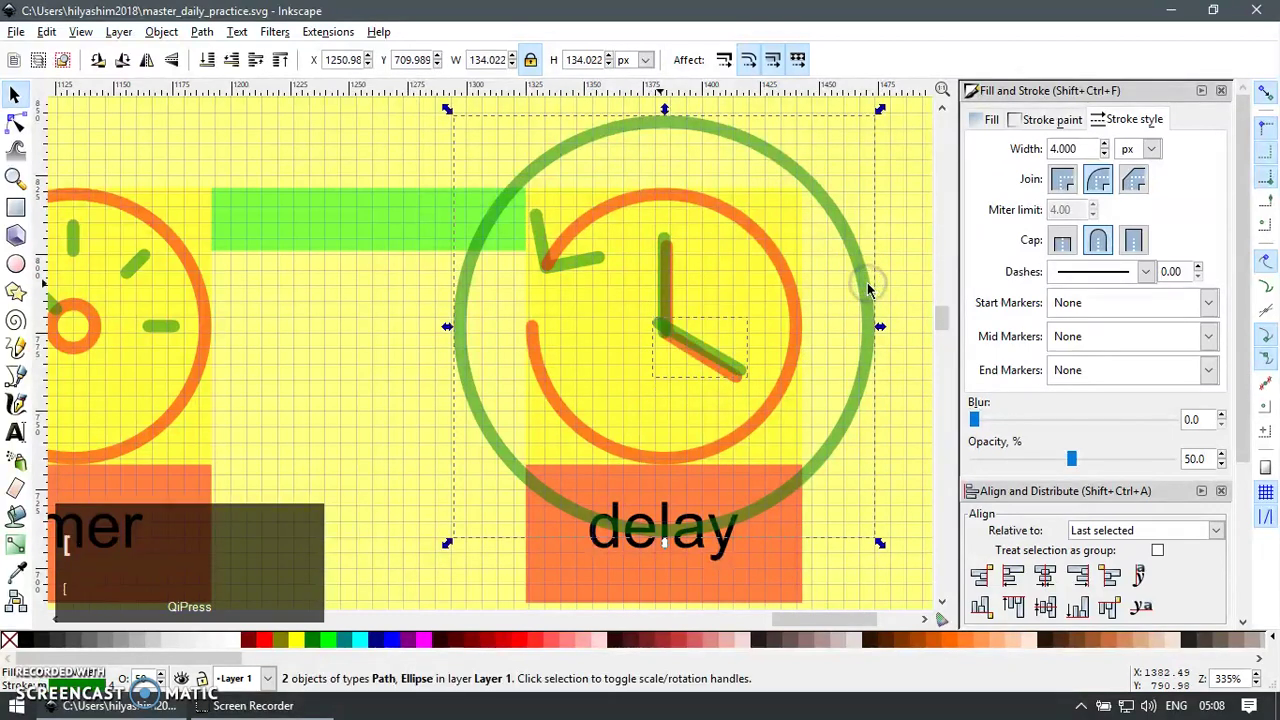
# Step: Trim the slanted green hand's inner end by adding a node at the vertical hand's centreline and deleting the old end node
pyautogui.press('Escape')
pyautogui.press('z')
pyautogui.moveTo(608, 309); pyautogui.dragTo(708, 349)
pyautogui.press('F1')
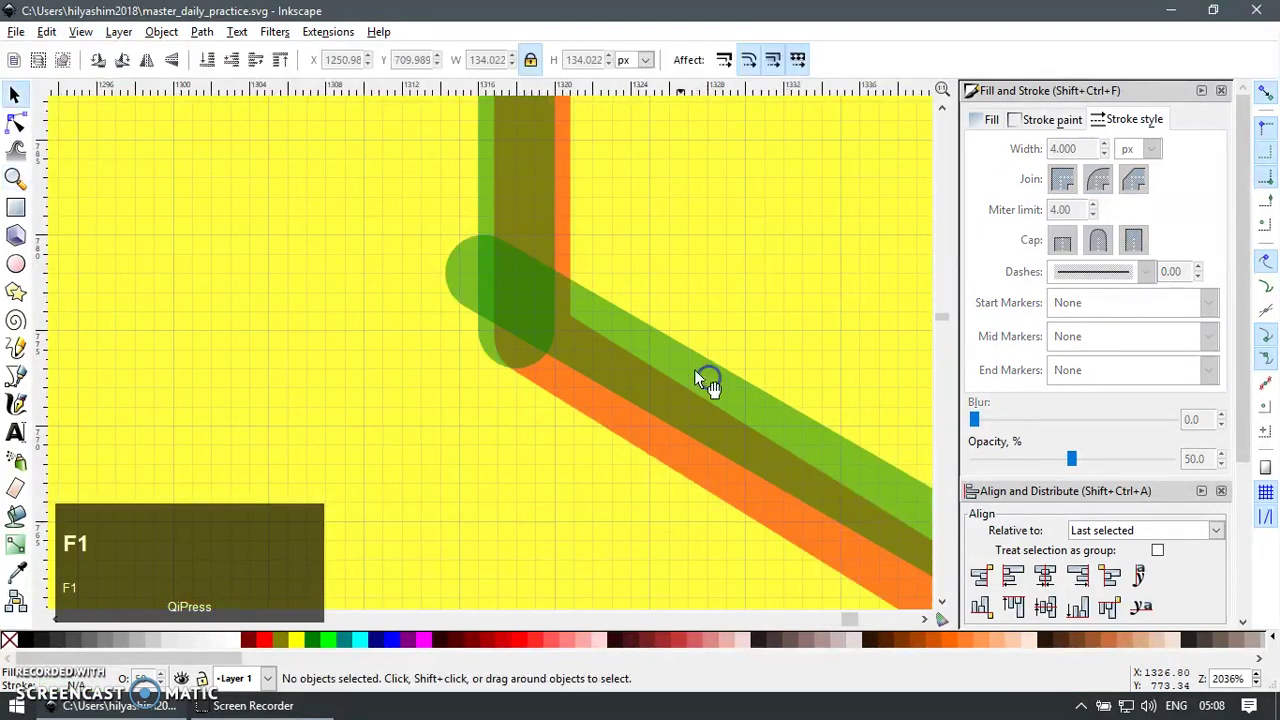
pyautogui.press('F2')
pyautogui.click(523, 323)
pyautogui.scroll(2, 530, 300)
pyautogui.keyDown('ctrl'); pyautogui.keyDown('alt'); pyautogui.click(516, 290); pyautogui.keyUp('alt'); pyautogui.keyUp('ctrl')
pyautogui.click(477, 229)
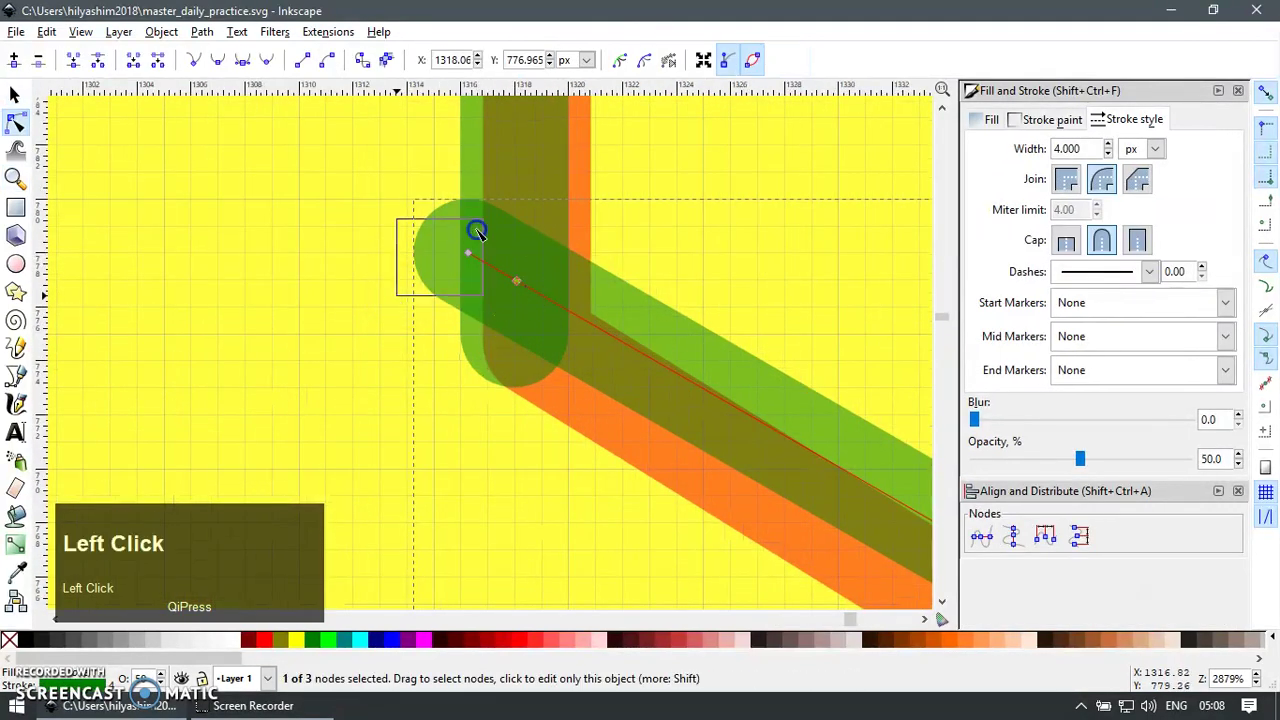
pyautogui.press('Delete')
# Step: Raise the vertical green hand's lower end node to meet the slanted hand and join both hands into one path
pyautogui.click(503, 363)
pyautogui.keyDown('ctrl'); pyautogui.click(523, 211); pyautogui.keyUp('ctrl')
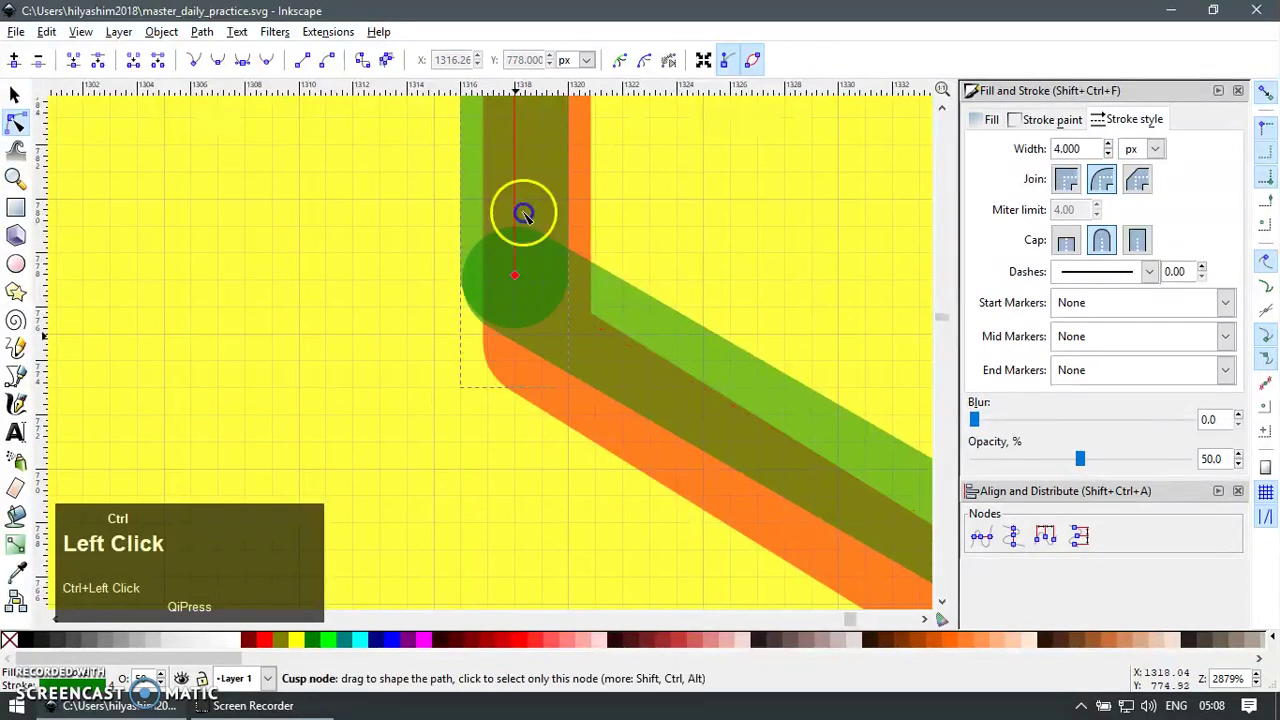
pyautogui.keyDown('shift'); pyautogui.click(583, 314); pyautogui.keyUp('shift')
pyautogui.click(536, 240)
pyautogui.hotkey('alt', 'j')
pyautogui.press('F1')
pyautogui.keyDown('ctrl'); pyautogui.click(620, 132); pyautogui.keyUp('ctrl')
pyautogui.press('F1')
pyautogui.press('F2')
pyautogui.moveTo(514, 277); pyautogui.dragTo(509, 287)
# Step: Delete the original orange clock hands from the delay icon
pyautogui.press('F12')
pyautogui.press('F1')
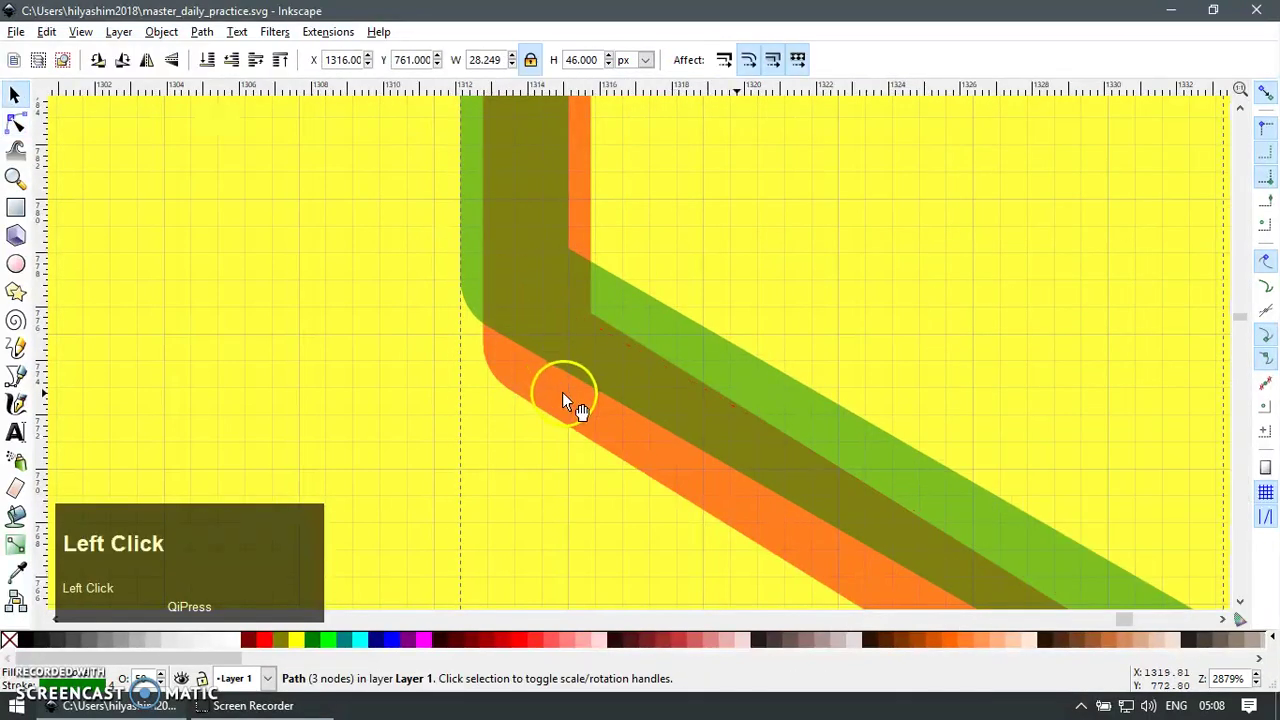
pyautogui.press('Delete')
# Step: Shorten the slanted green hand by adding a node near its outer end and removing the old end node
pyautogui.scroll(-3, 624, 398)
pyautogui.press('F3')
pyautogui.moveTo(577, 331); pyautogui.dragTo(757, 480)
pyautogui.press('F1')
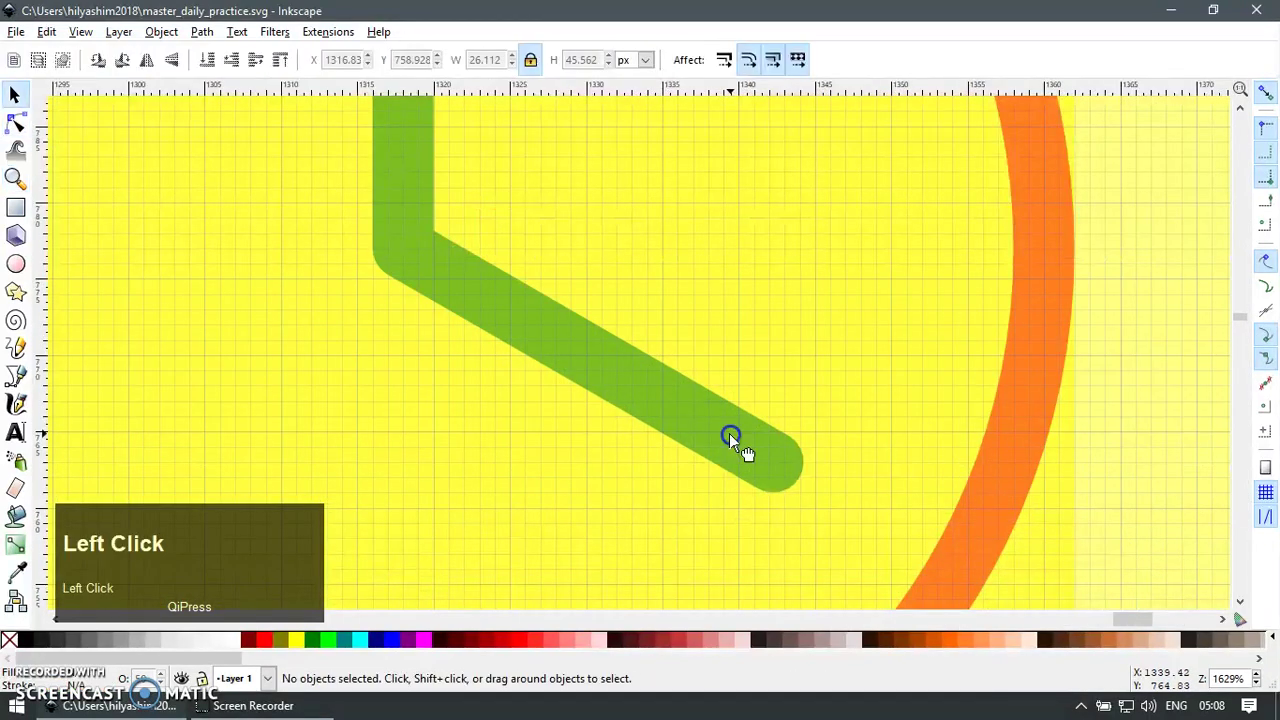
pyautogui.click(730, 440)
pyautogui.press('F2')
pyautogui.keyDown('ctrl'); pyautogui.keyDown('alt'); pyautogui.click(730, 437); pyautogui.keyUp('alt'); pyautogui.keyUp('ctrl')
pyautogui.press('Delete')
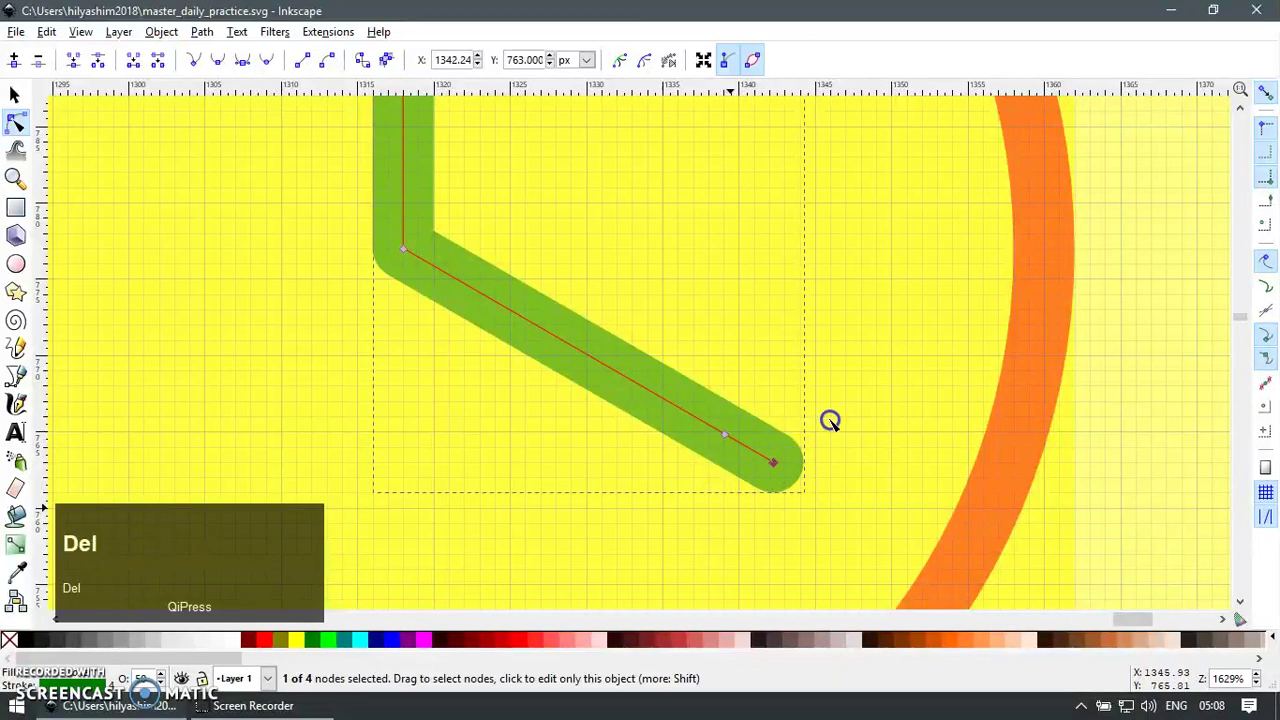
pyautogui.press('F1')
pyautogui.doubleClick(727, 438)
pyautogui.moveTo(727, 440); pyautogui.dragTo(723, 429)
pyautogui.scroll(-4, 749, 443)
pyautogui.press('F3')
pyautogui.moveTo(657, 291); pyautogui.dragTo(659, 345)
pyautogui.press('F2')
pyautogui.click(627, 291)
# Step: Snap the arrowhead's two end nodes to the grid at X 1297, Y 799 px and X 1277, Y 812 px
pyautogui.scroll(-4, 706, 371)
pyautogui.press('F3')
pyautogui.moveTo(357, 320); pyautogui.dragTo(491, 429)
pyautogui.press('F1')
pyautogui.press('F2')
pyautogui.moveTo(551, 372); pyautogui.dragTo(545, 370)
pyautogui.click(925, 301)
pyautogui.keyDown('shift'); pyautogui.rightClick(710, 265); pyautogui.keyUp('shift')
pyautogui.scroll(4, 650, 285)
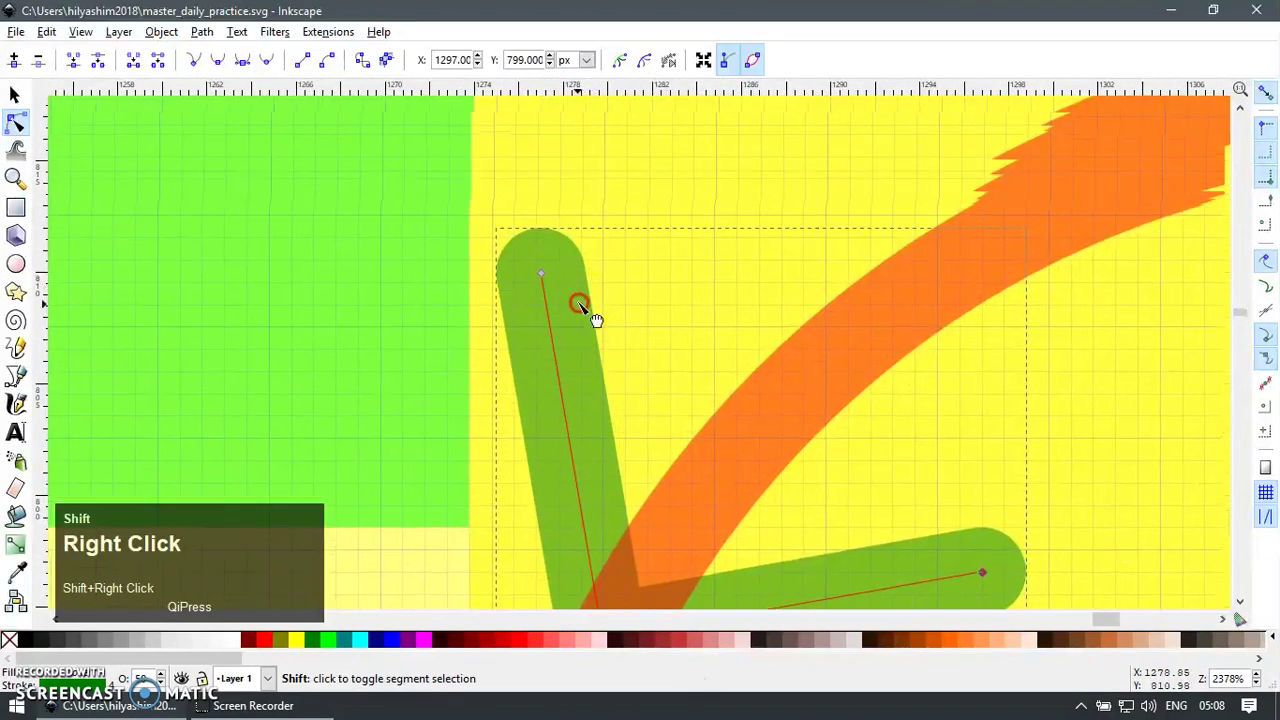
pyautogui.press('F1')
pyautogui.press('F2')
pyautogui.moveTo(543, 281); pyautogui.dragTo(543, 283)
pyautogui.scroll(-2, 800, 329)
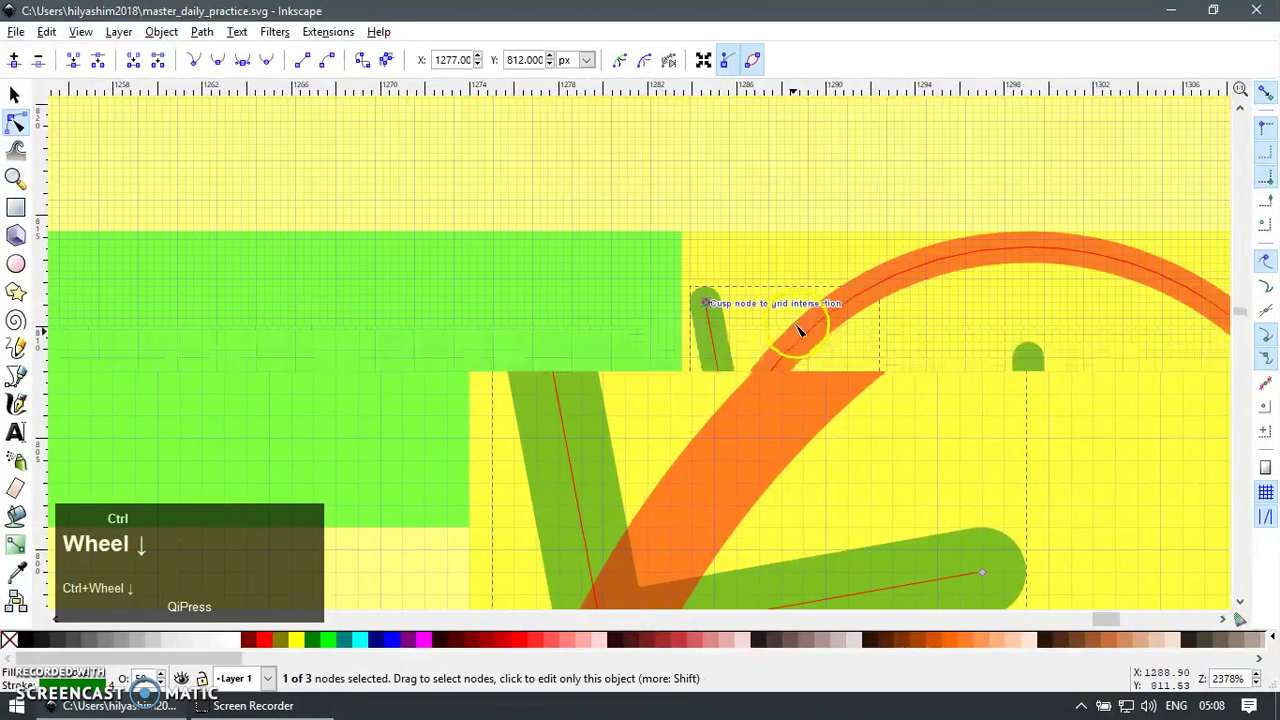
pyautogui.press('F1')
pyautogui.click(814, 323)
pyautogui.scroll(-1, 843, 337)
pyautogui.press('Escape')
pyautogui.keyDown('ctrl'); pyautogui.click(1004, 357); pyautogui.keyUp('ctrl')
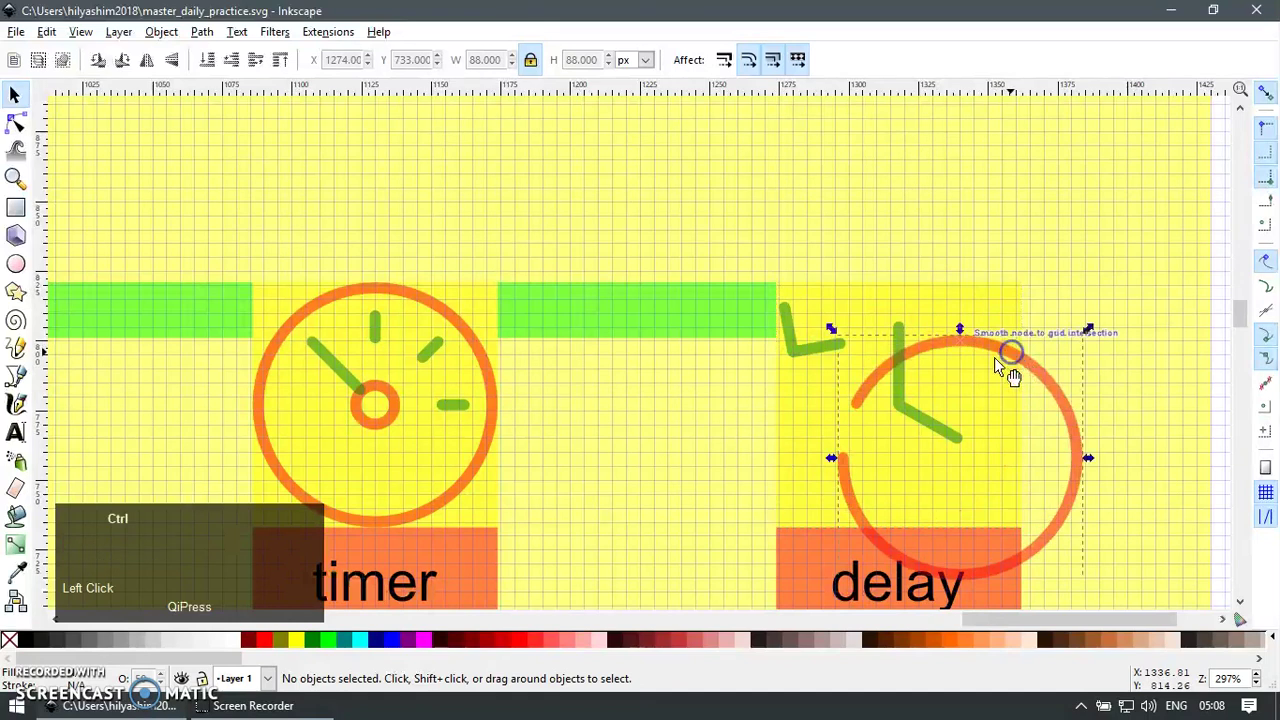
pyautogui.scroll(-6, 850, 345)
pyautogui.click(745, 316)
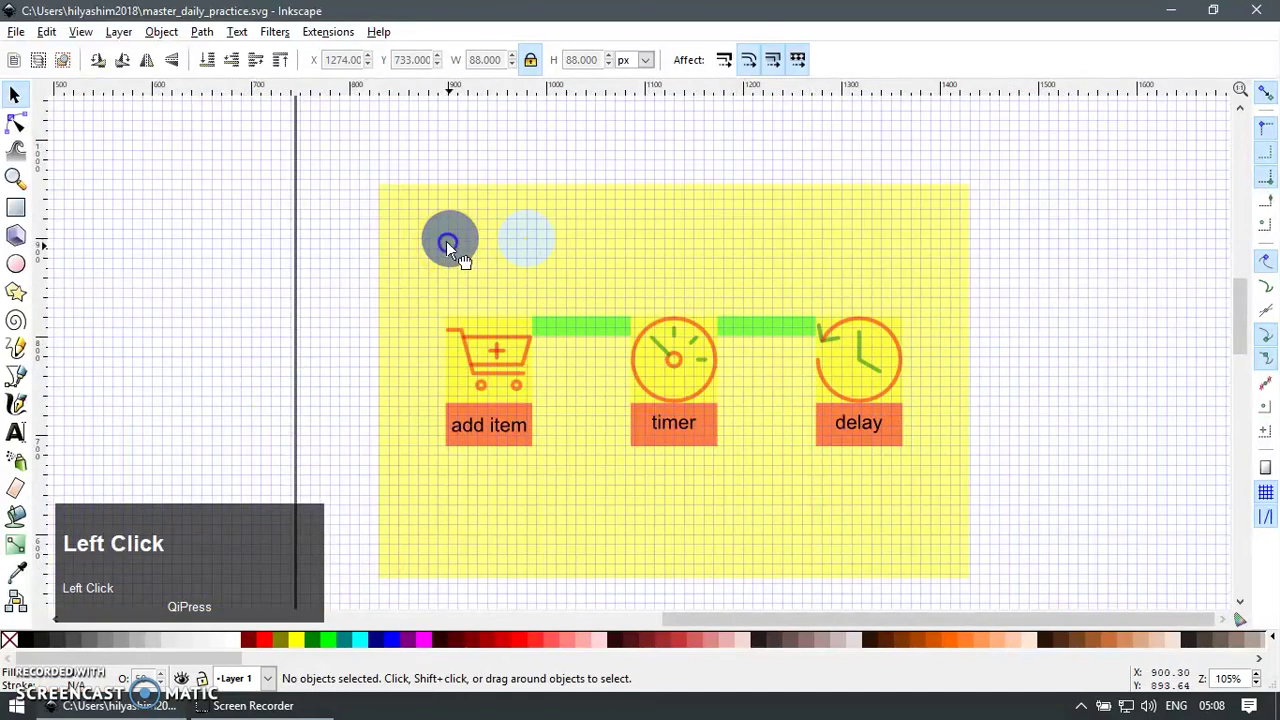
pyautogui.moveTo(446, 241); pyautogui.dragTo(480, 298)
pyautogui.hotkey('ctrl', 'z')
pyautogui.click(526, 255)
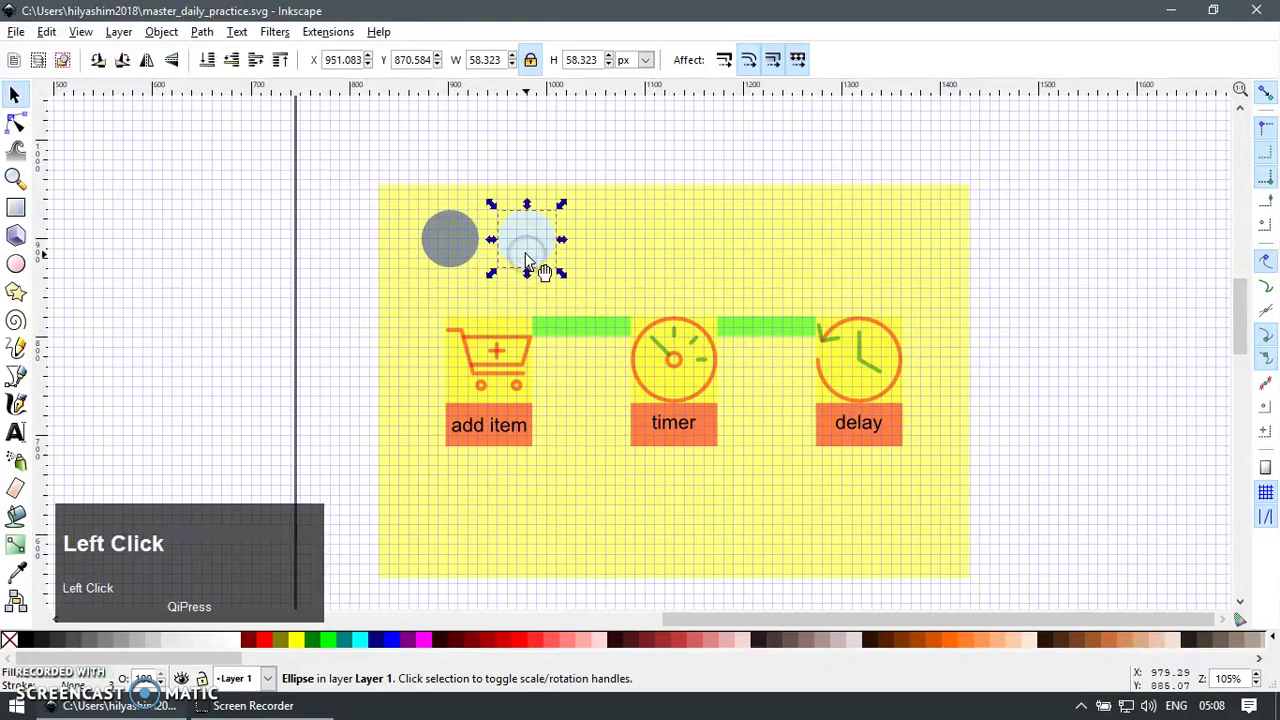
# Step: Duplicate the whole yellow artboard with its icons and place the copy directly below the original
pyautogui.scroll(-2, 698, 278)
pyautogui.moveTo(889, 206); pyautogui.dragTo(524, 456)
pyautogui.hotkey('ctrl', 'd')
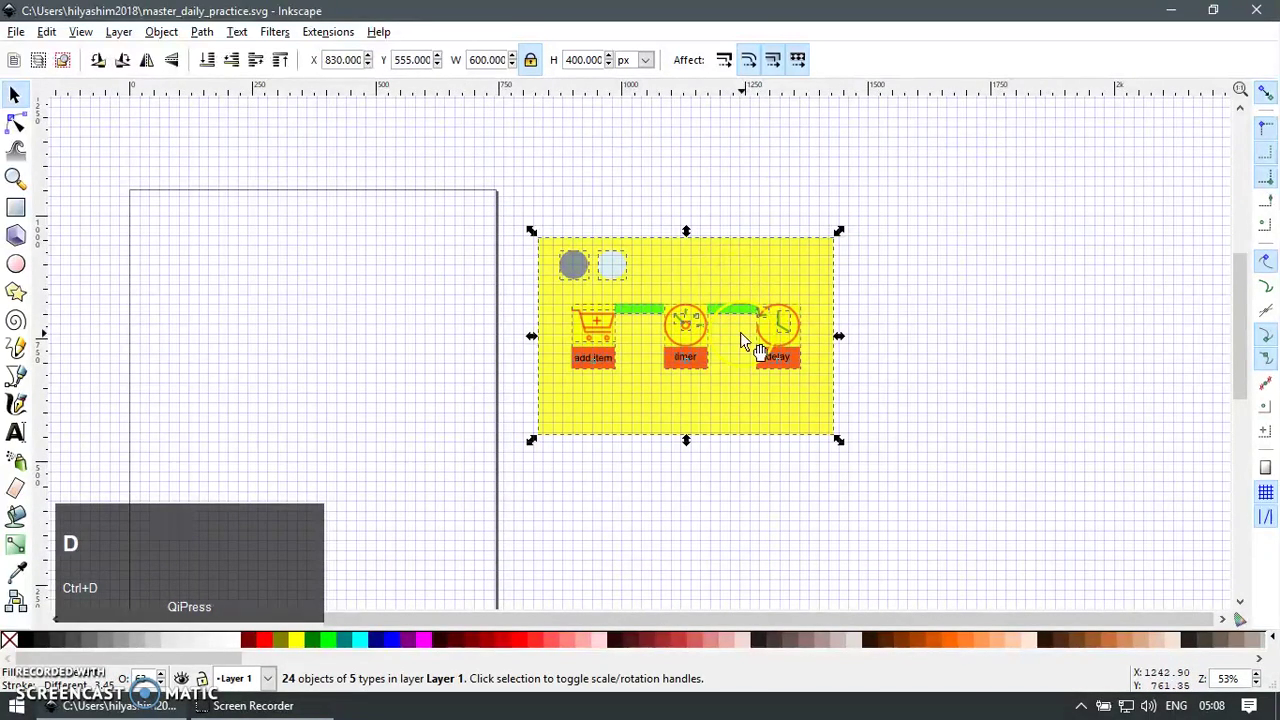
pyautogui.scroll(-2, 851, 414)
pyautogui.moveTo(774, 209); pyautogui.dragTo(764, 426)
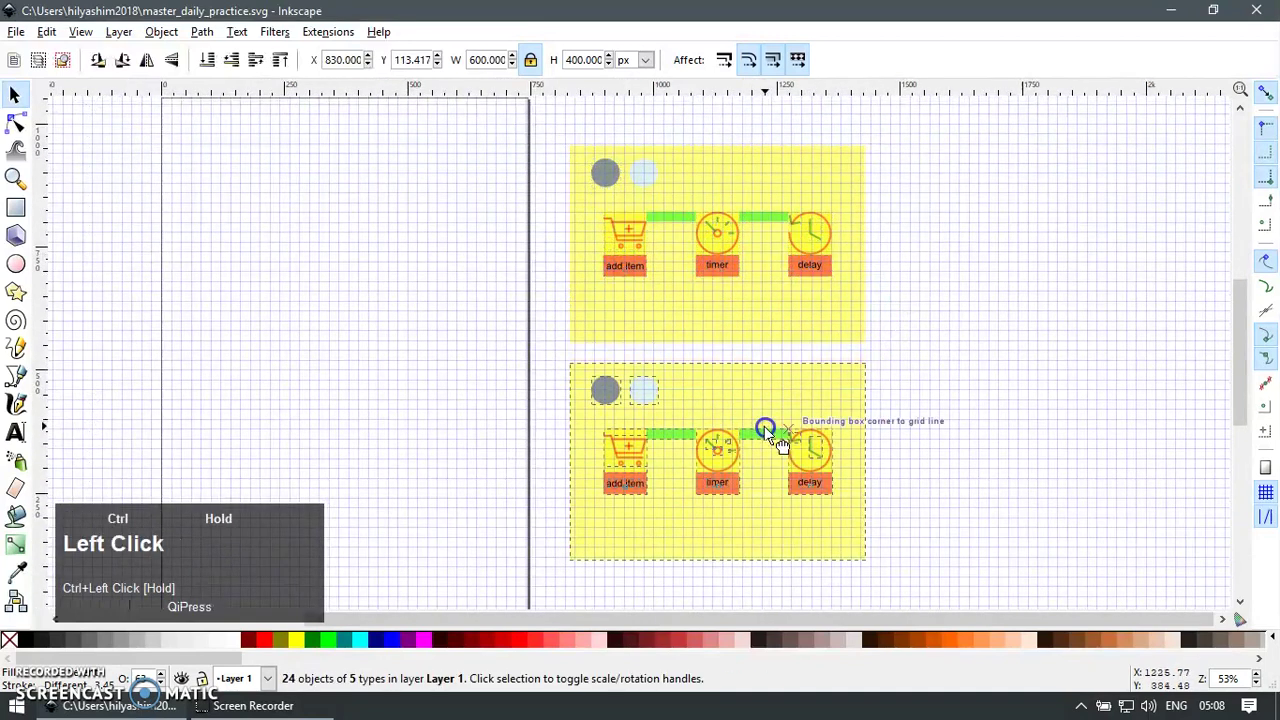
# Step: Apply the pale swatch circle's style to the copied artboard's background rectangle and hide the grid
pyautogui.press('F3')
pyautogui.click(580, 351)
pyautogui.press('F1')
pyautogui.click(403, 232)
pyautogui.hotkey('ctrl', 'c')
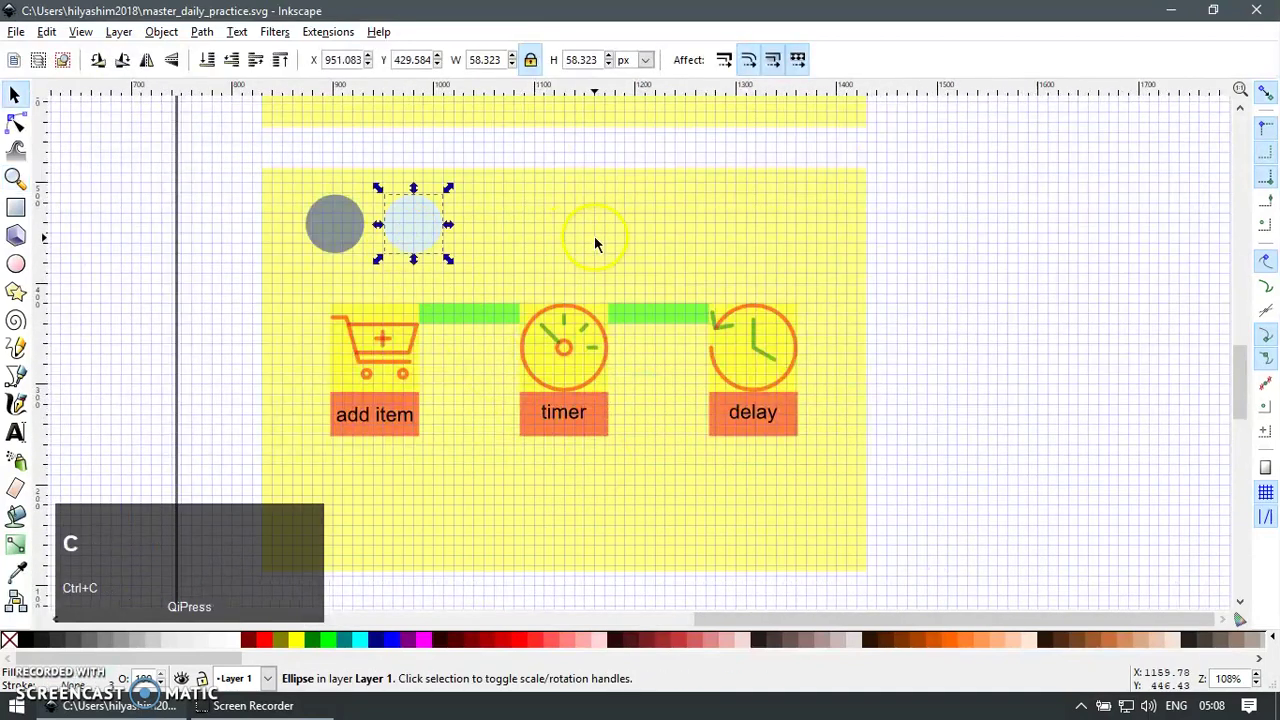
pyautogui.click(566, 247)
pyautogui.hotkey('shift', '3')
pyautogui.click(333, 240)
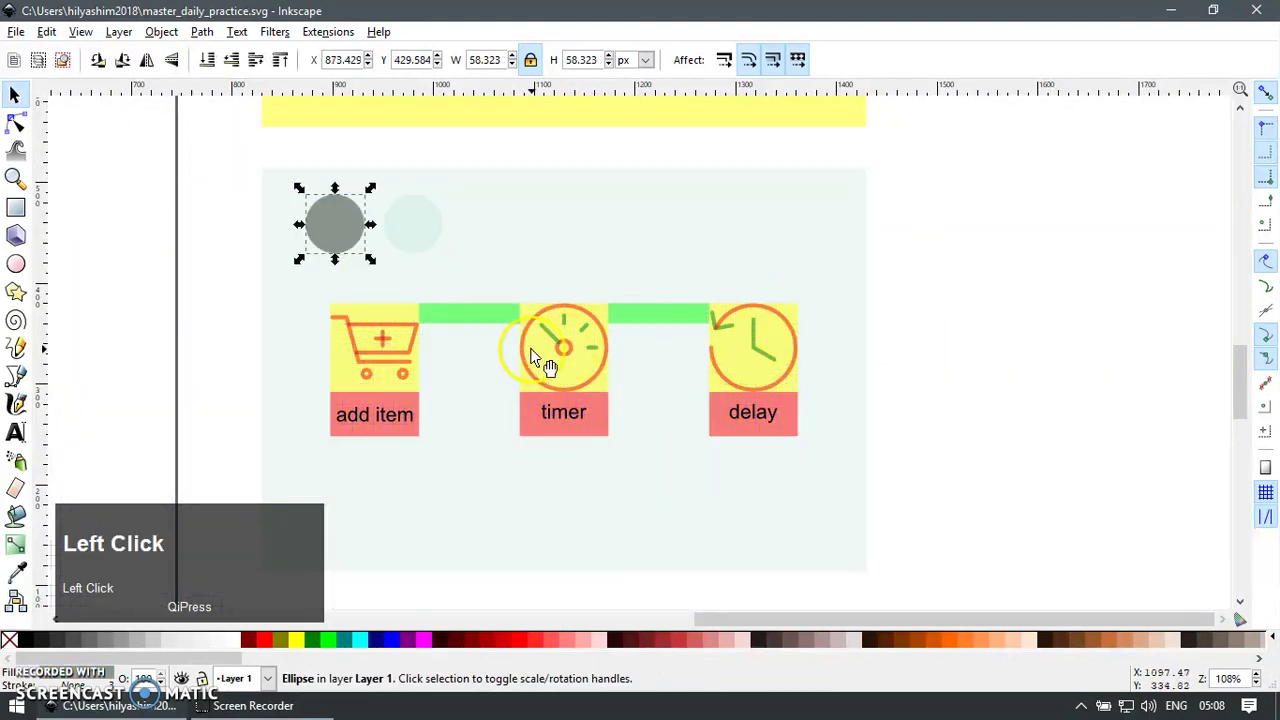
pyautogui.moveTo(931, 263); pyautogui.dragTo(288, 412)
pyautogui.keyDown('shift'); pyautogui.click(395, 305); pyautogui.keyUp('shift')
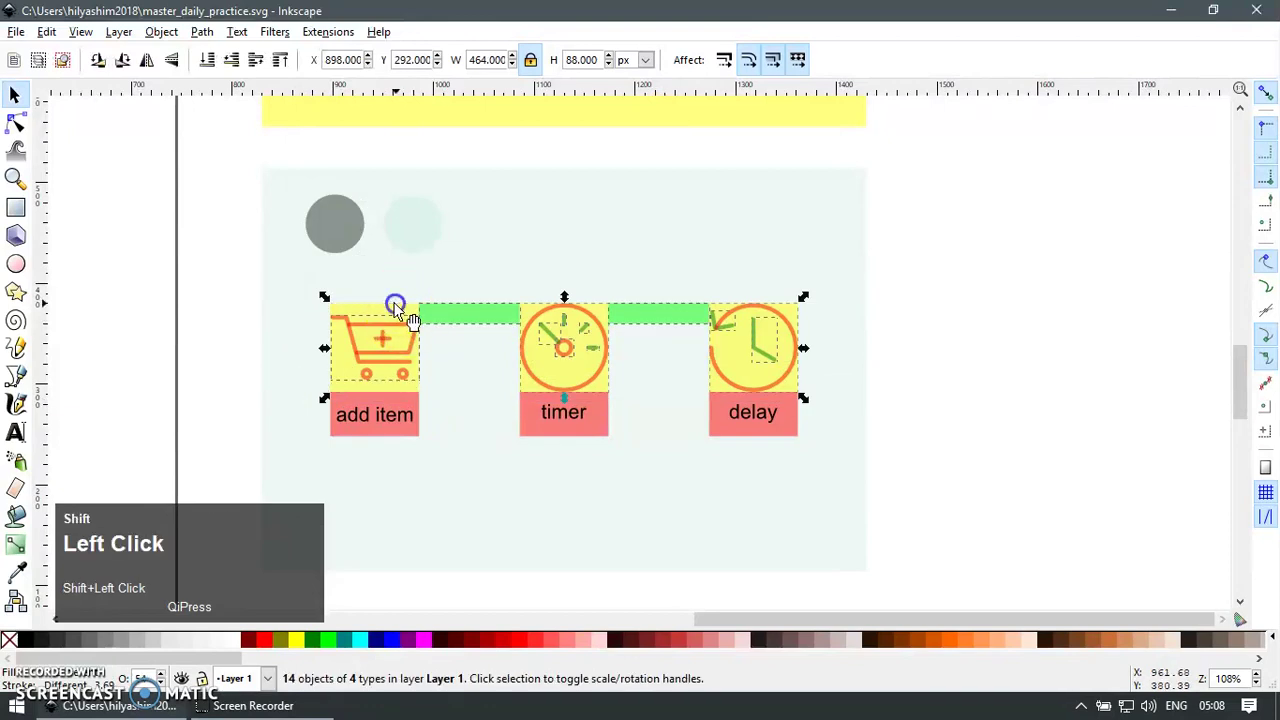
pyautogui.keyDown('shift'); pyautogui.click(616, 307); pyautogui.keyUp('shift')
pyautogui.click(926, 308)
# Step: Delete the yellow and label boxes behind the copied delay icon and the green spacer between timer and delay
pyautogui.scroll(1, 890, 273)
pyautogui.moveTo(693, 375); pyautogui.dragTo(673, 417)
pyautogui.hotkey('ctrl', 'z')
pyautogui.press('Delete')
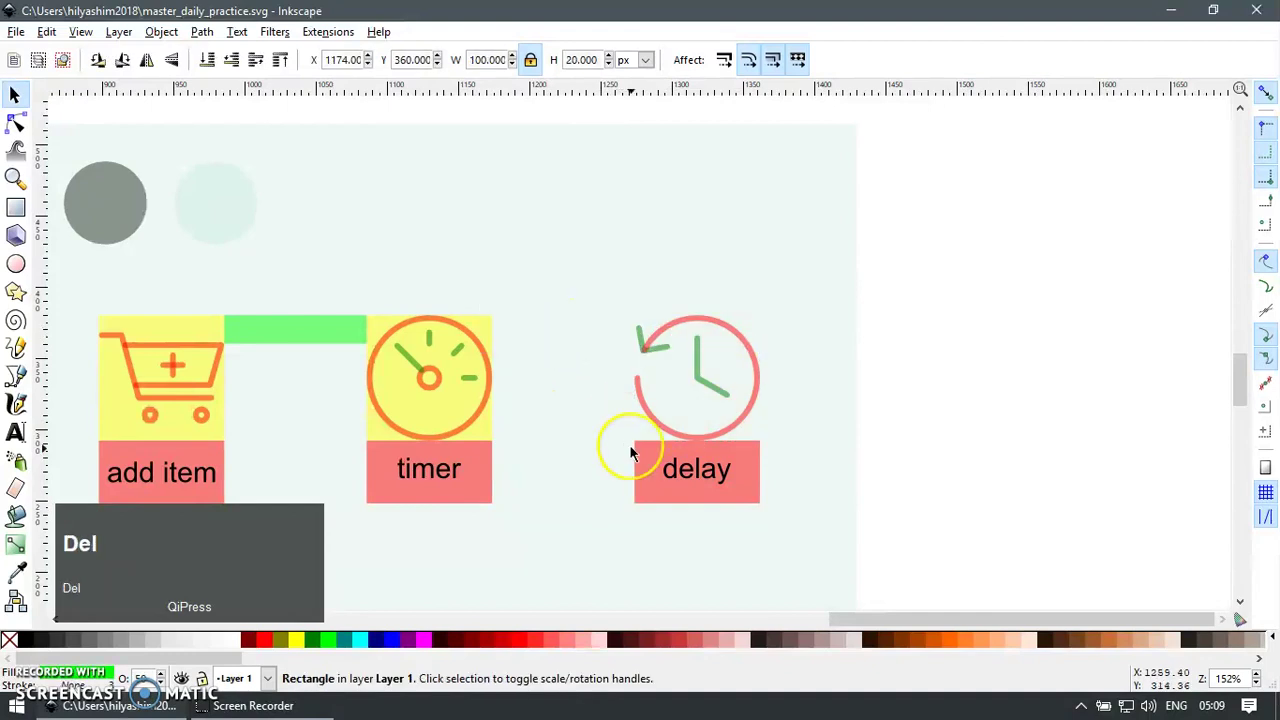
pyautogui.click(640, 466)
pyautogui.press('Delete')
# Step: Delete the yellow and label boxes behind the copied timer and cart icons and the green spacer between them
pyautogui.click(478, 495)
pyautogui.press('Delete')
pyautogui.click(478, 432)
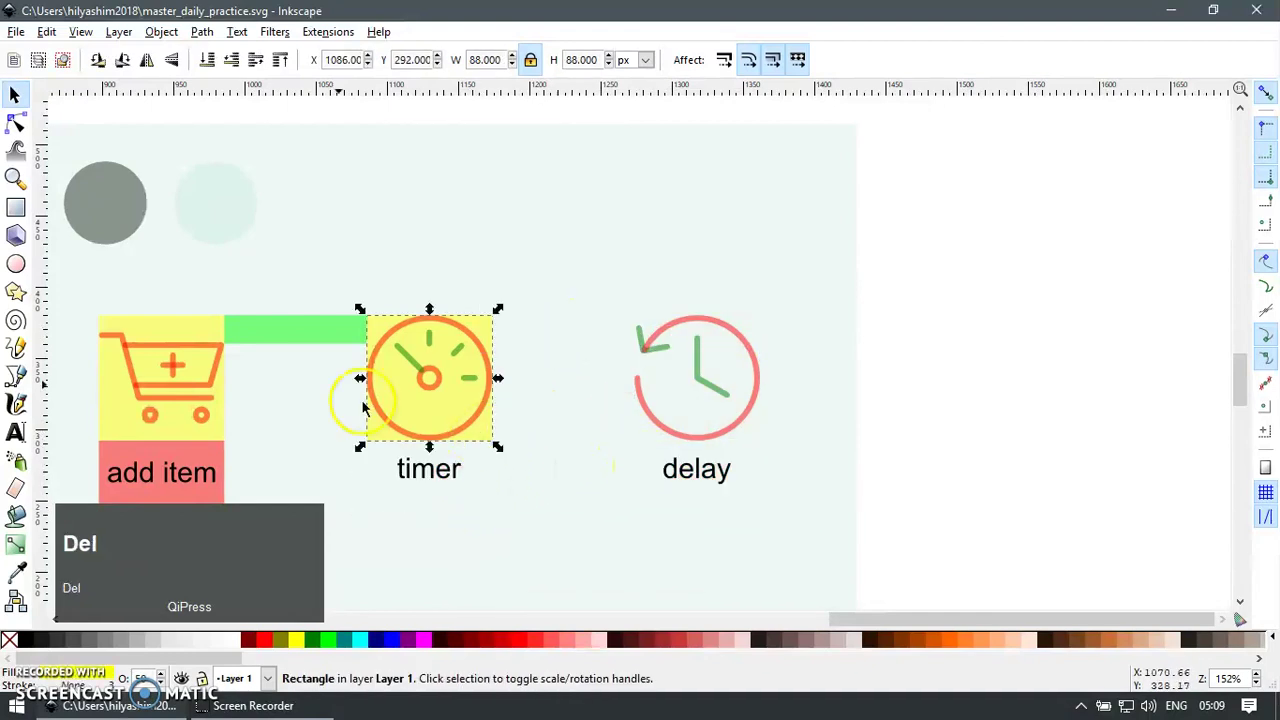
pyautogui.press('Delete')
pyautogui.click(272, 335)
pyautogui.press('Delete')
pyautogui.click(220, 375)
pyautogui.press('Delete')
pyautogui.click(209, 442)
pyautogui.press('Delete')
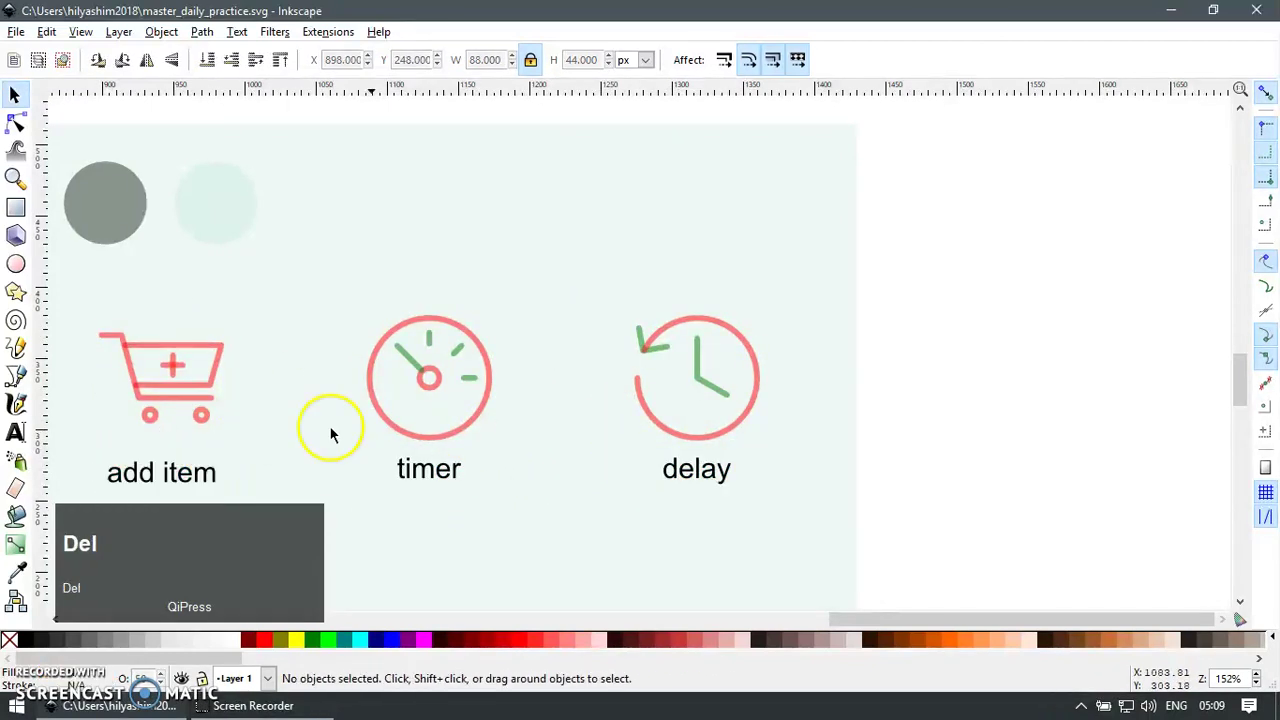
# Step: Fill the copied "add item", "timer" and "delay" labels with white
pyautogui.scroll(-2, 603, 397)
pyautogui.moveTo(577, 455); pyautogui.dragTo(770, 405)
pyautogui.moveTo(422, 428); pyautogui.dragTo(934, 371)
pyautogui.click(239, 645)
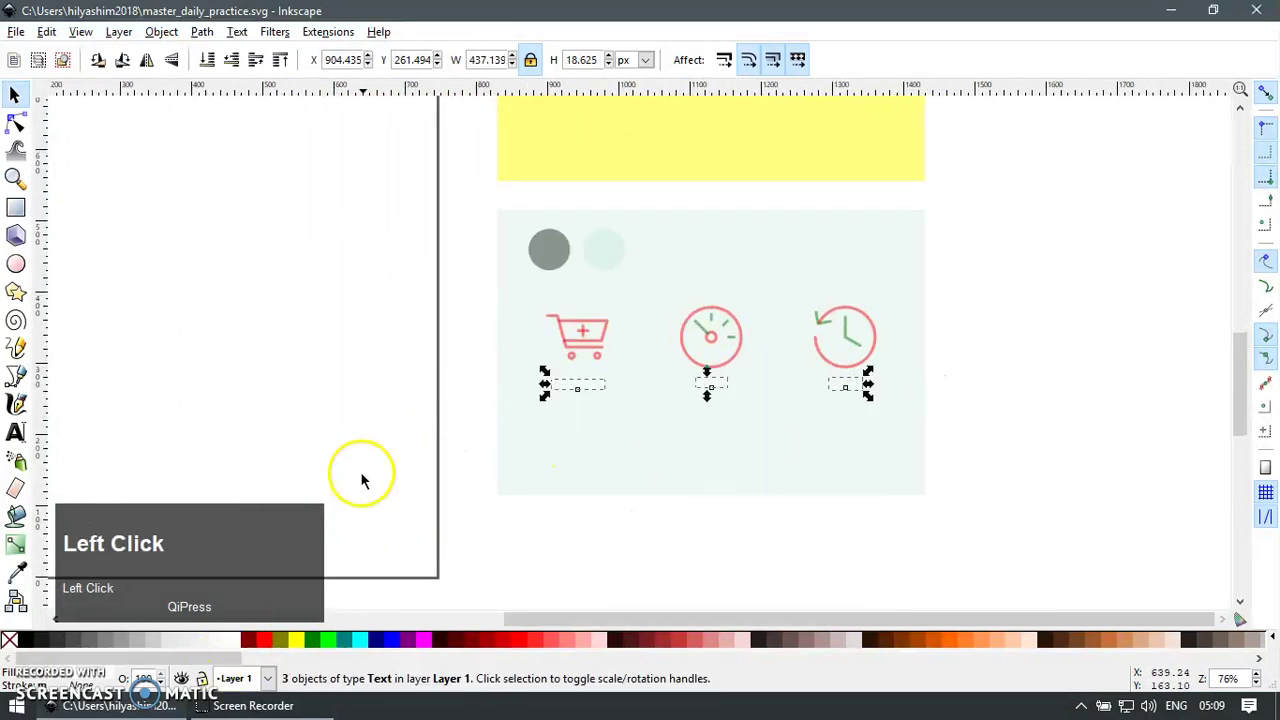
# Step: Fill the three copied text labels with the dark swatch circle's grey #88958d using the Dropper
pyautogui.press('z')
pyautogui.moveTo(400, 240); pyautogui.dragTo(969, 506)
pyautogui.press('F1')
pyautogui.moveTo(217, 412); pyautogui.dragTo(970, 357)
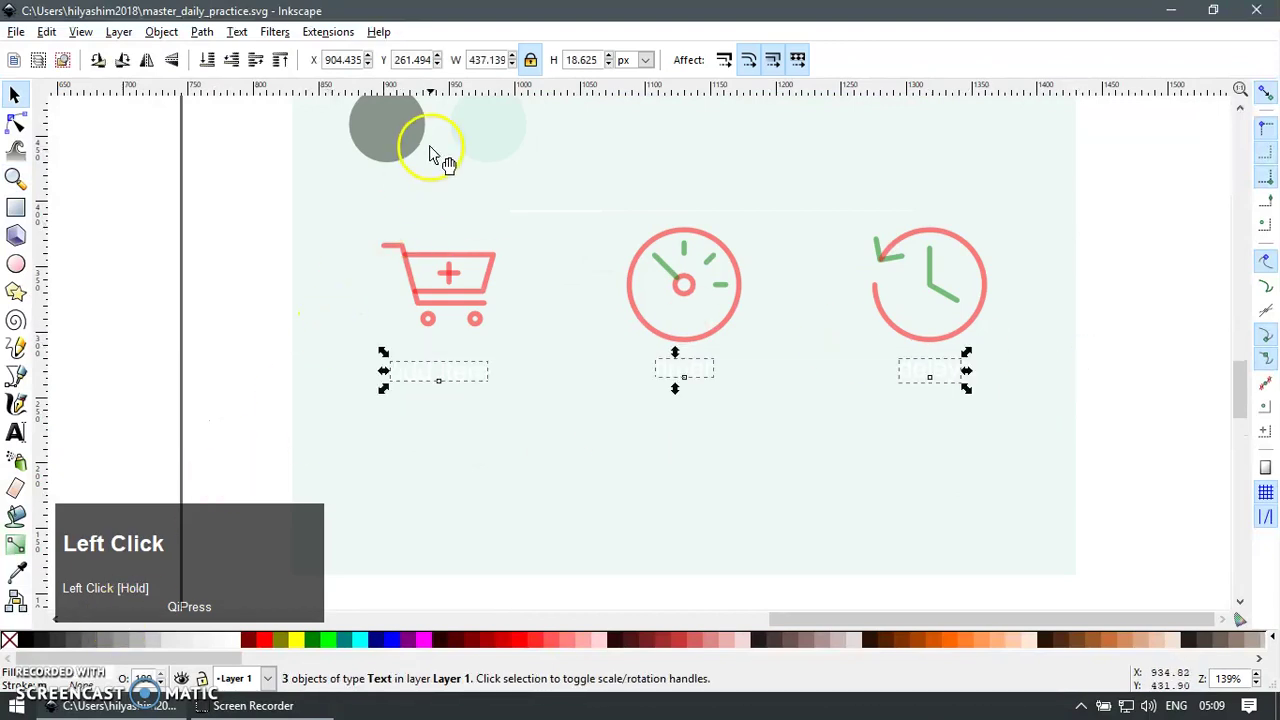
pyautogui.press('F7')
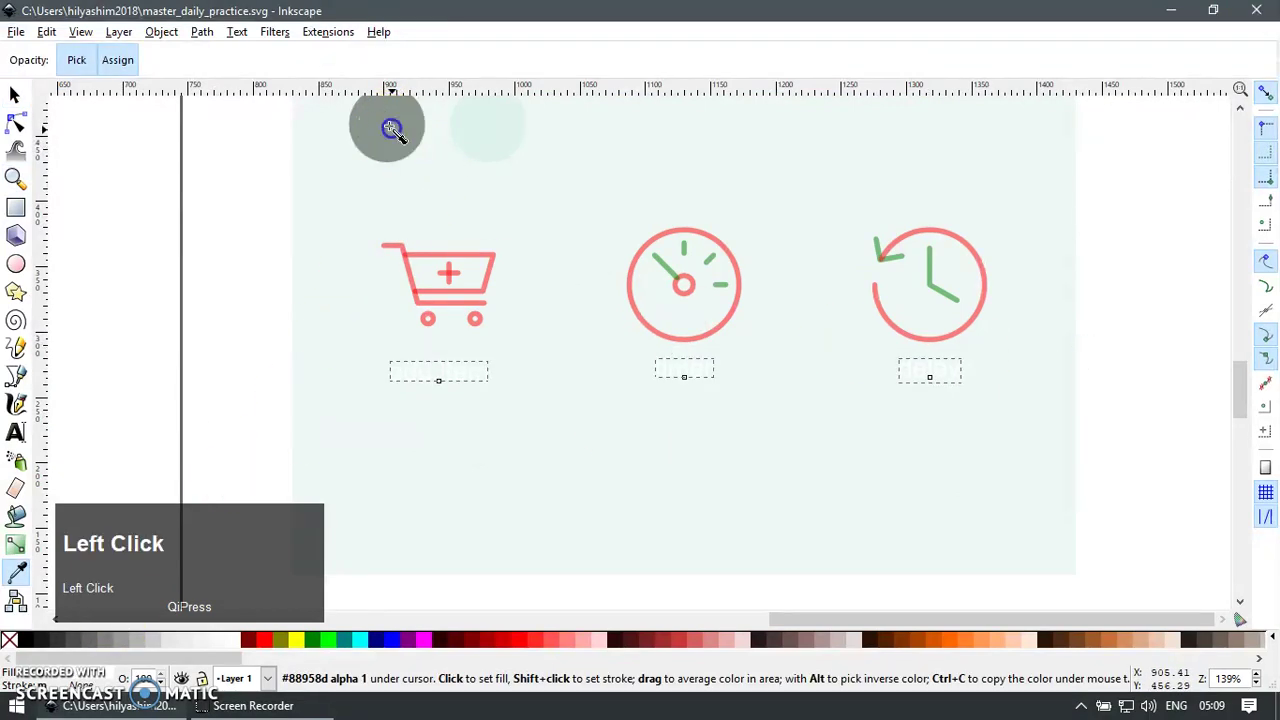
pyautogui.click(392, 130)
# Step: Set the stroke of all three copied icons to the dark swatch circle's grey #88958d using the Dropper
pyautogui.press('F1')
pyautogui.moveTo(206, 189); pyautogui.dragTo(1090, 362)
pyautogui.press('F7')
pyautogui.keyDown('shift'); pyautogui.click(406, 134); pyautogui.keyUp('shift')
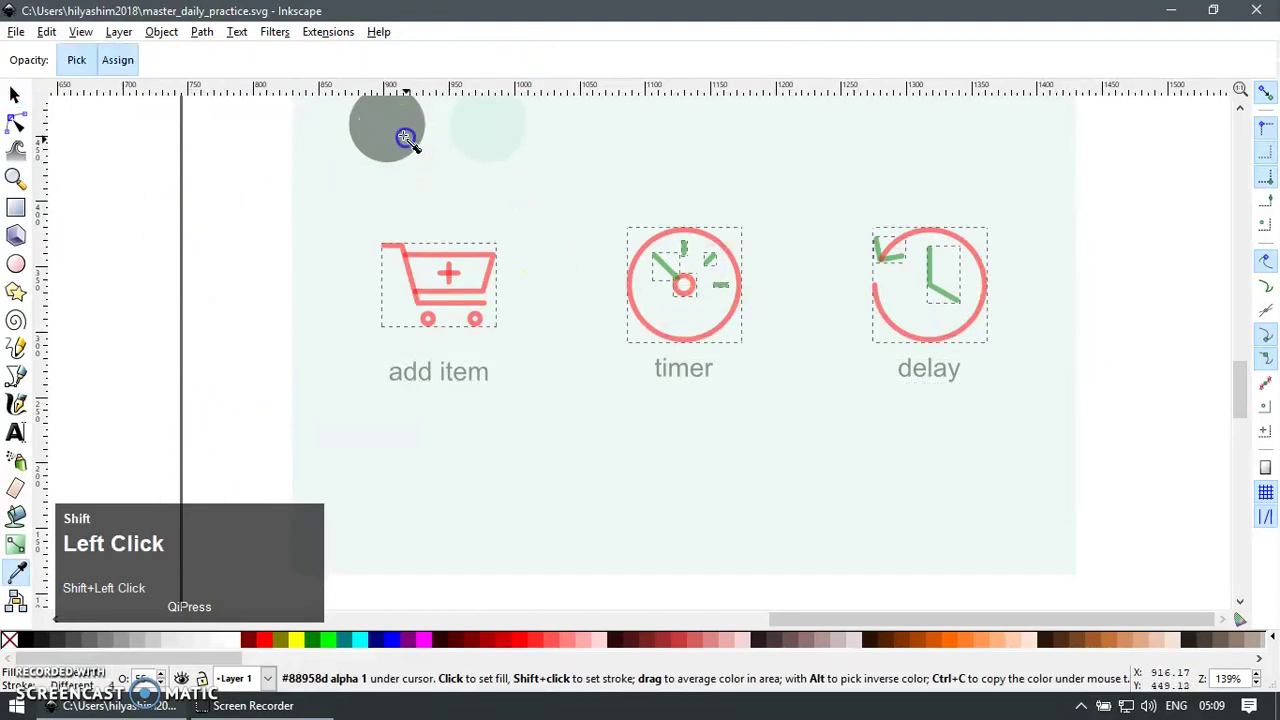
# Step: Ungroup the cart icon and set the opacity of all the copied icon parts to 100%
pyautogui.press('Return')
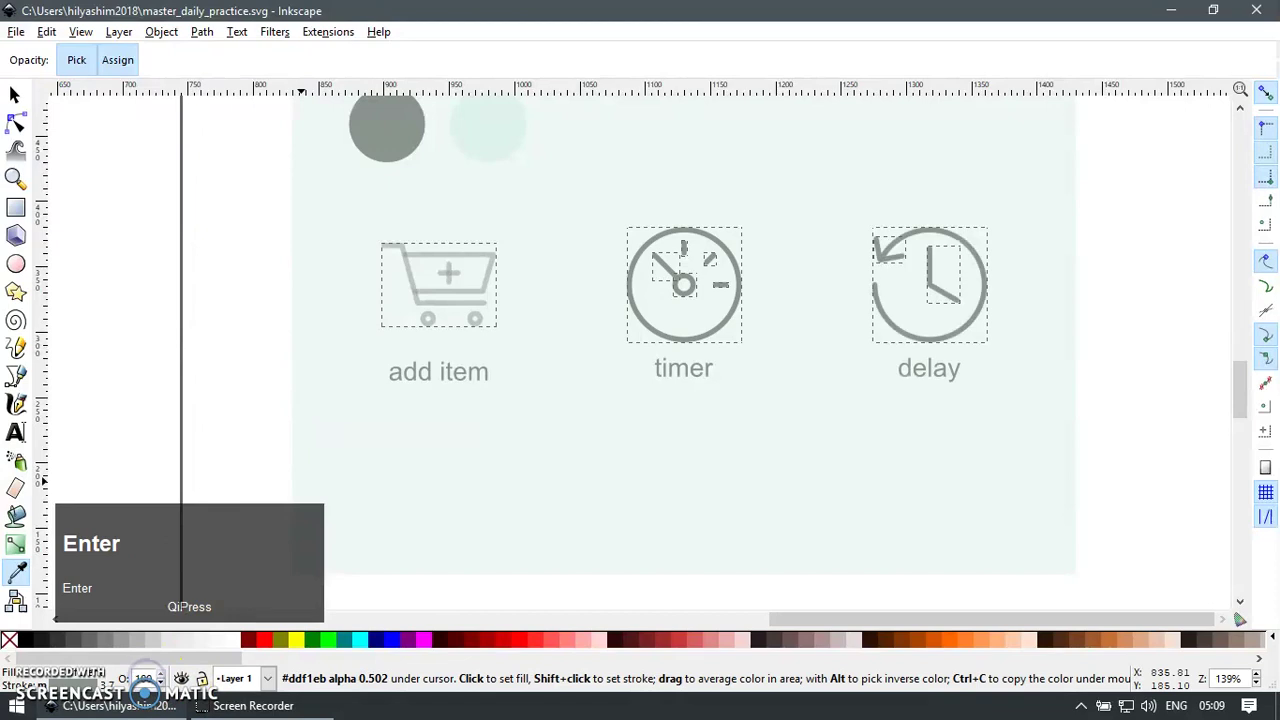
pyautogui.press('F1')
pyautogui.hotkey('ctrl', 'u')
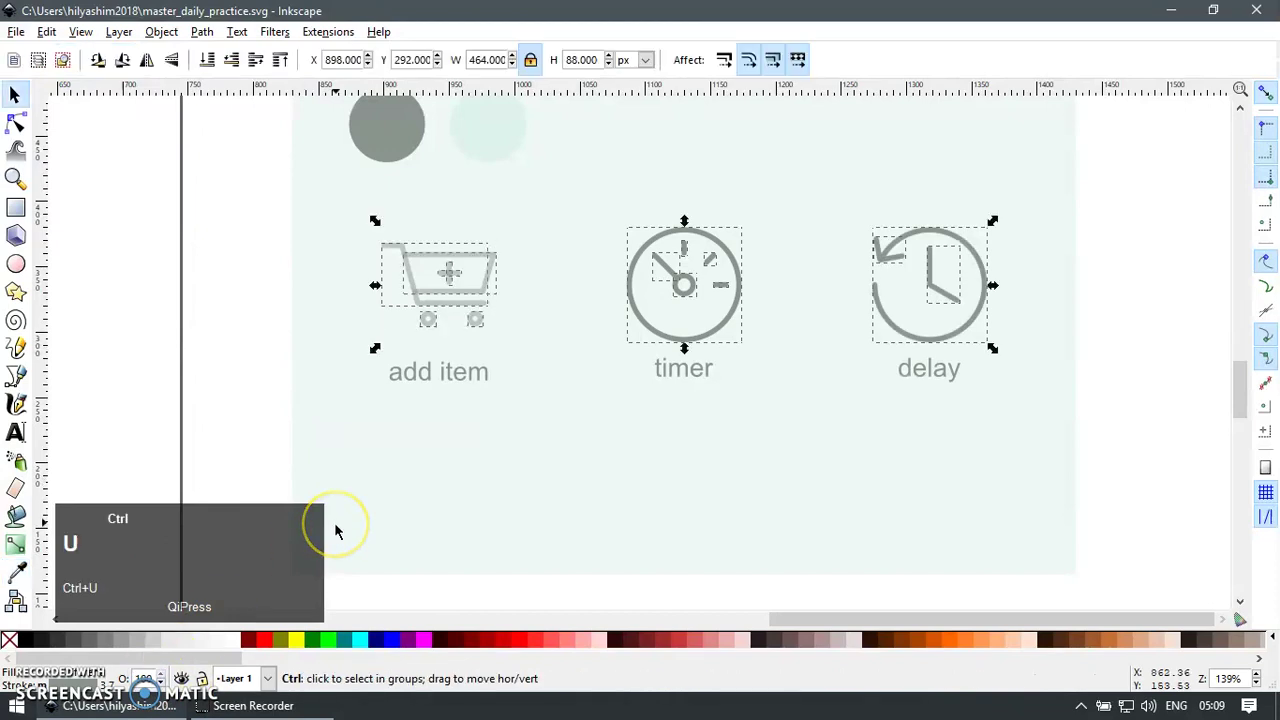
pyautogui.click(161, 682)
pyautogui.write('100')
pyautogui.press('Return')
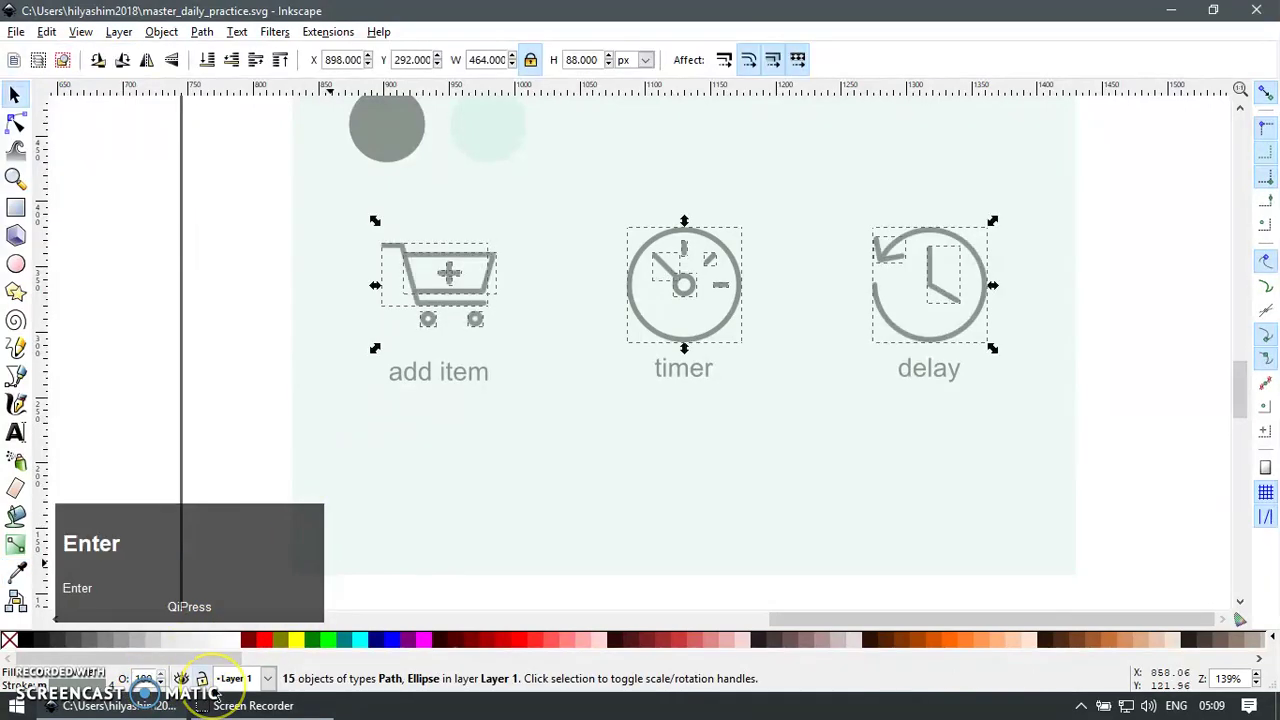
# Step: Delete the dark grey and pale swatch circles from the copied artboard
pyautogui.click(129, 397)
pyautogui.scroll(-2, 318, 358)
pyautogui.moveTo(273, 221); pyautogui.dragTo(443, 271)
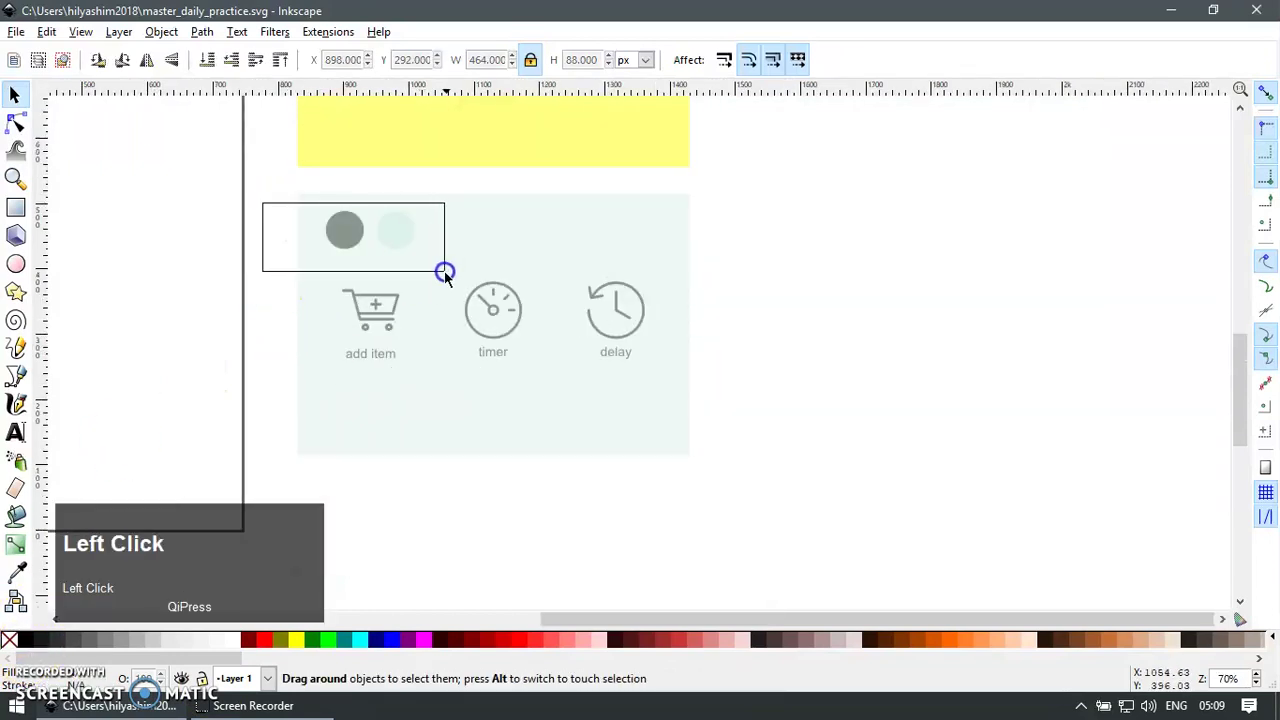
pyautogui.press('Delete')
pyautogui.press('z')
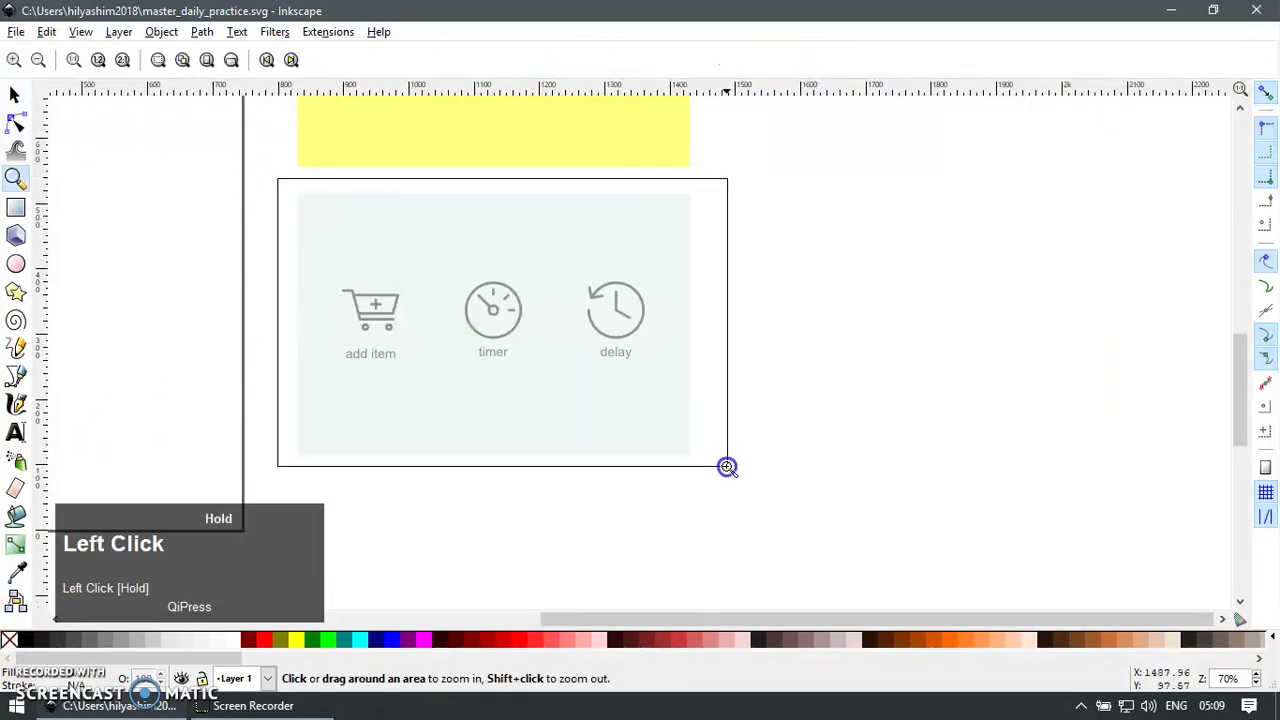